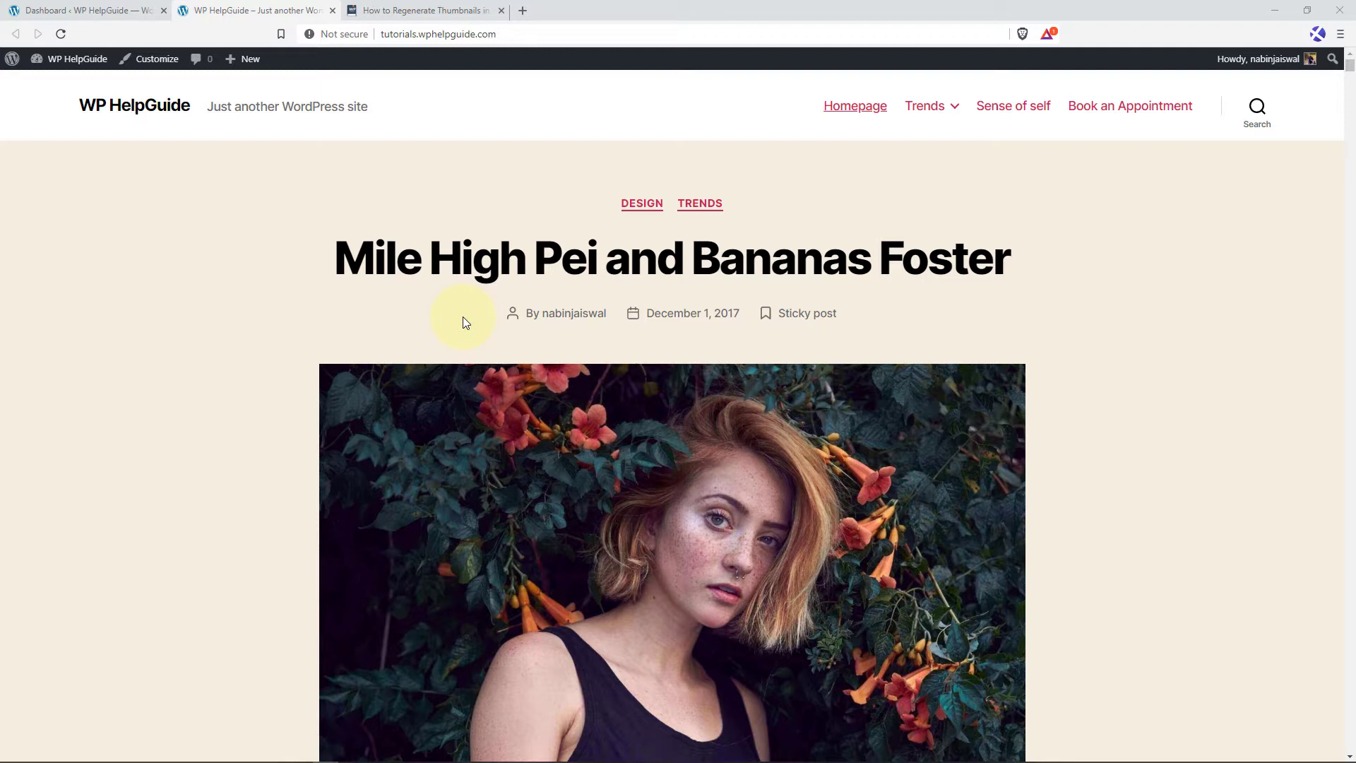
# Bring up the 'How to Regenerate Thumbnails in WordPress' article tab and scroll to its top
pyautogui.click(424, 11)
pyautogui.scroll(2, 615, 294)
pyautogui.scroll(8, 630, 292)
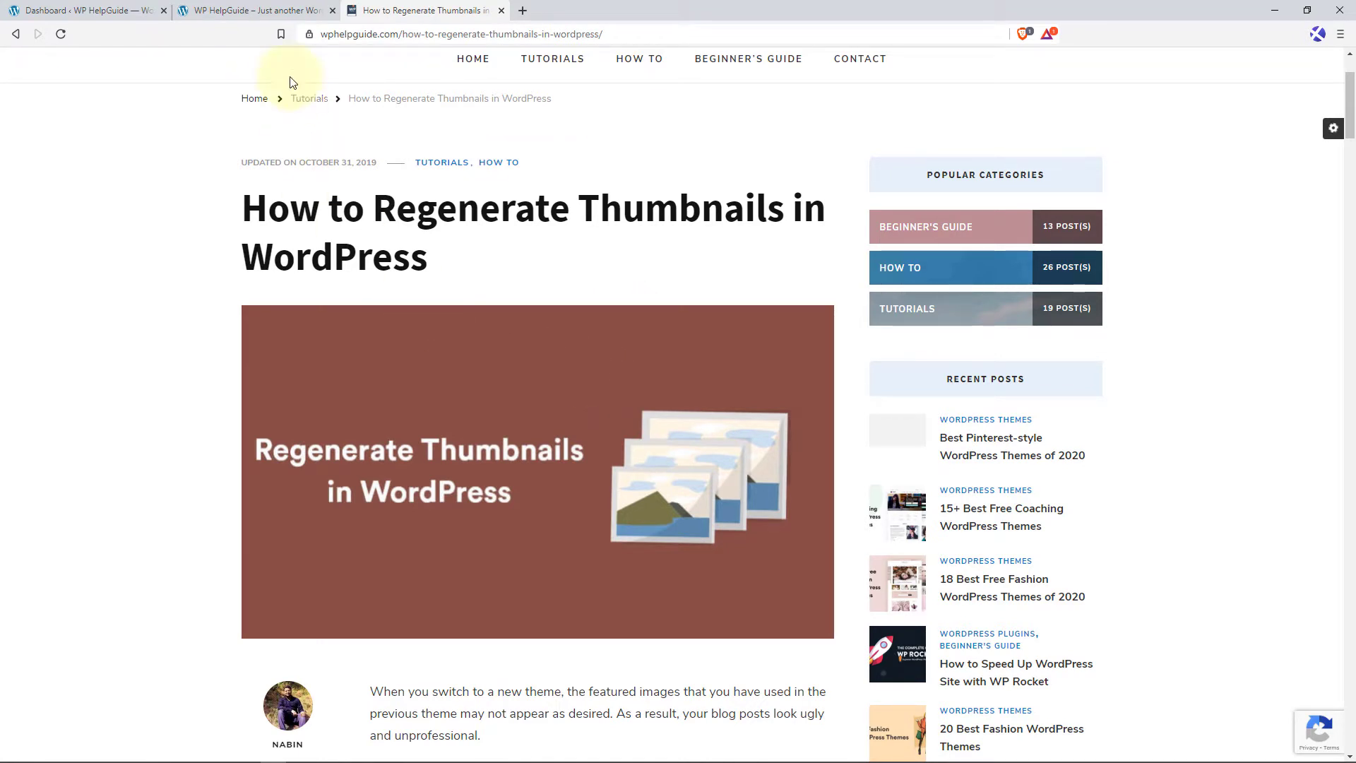
# Return to the WP HelpGuide front page tab showing the 'Mile High Pei and Bananas Foster' post
pyautogui.click(281, 12)
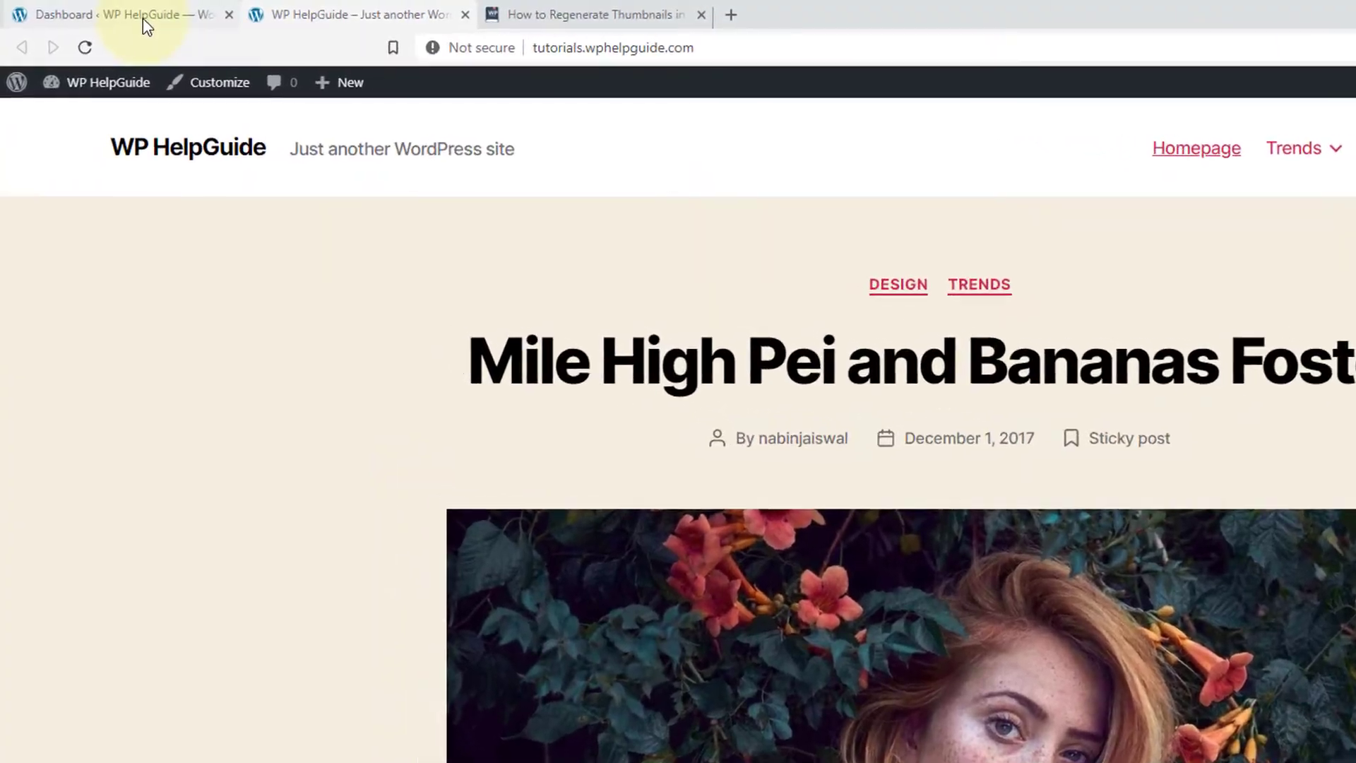
# From the dashboard's All Posts list, edit the 'How to Regenerate Thumbnails in WordPress' post
pyautogui.click(99, 11)
pyautogui.moveTo(65, 249)
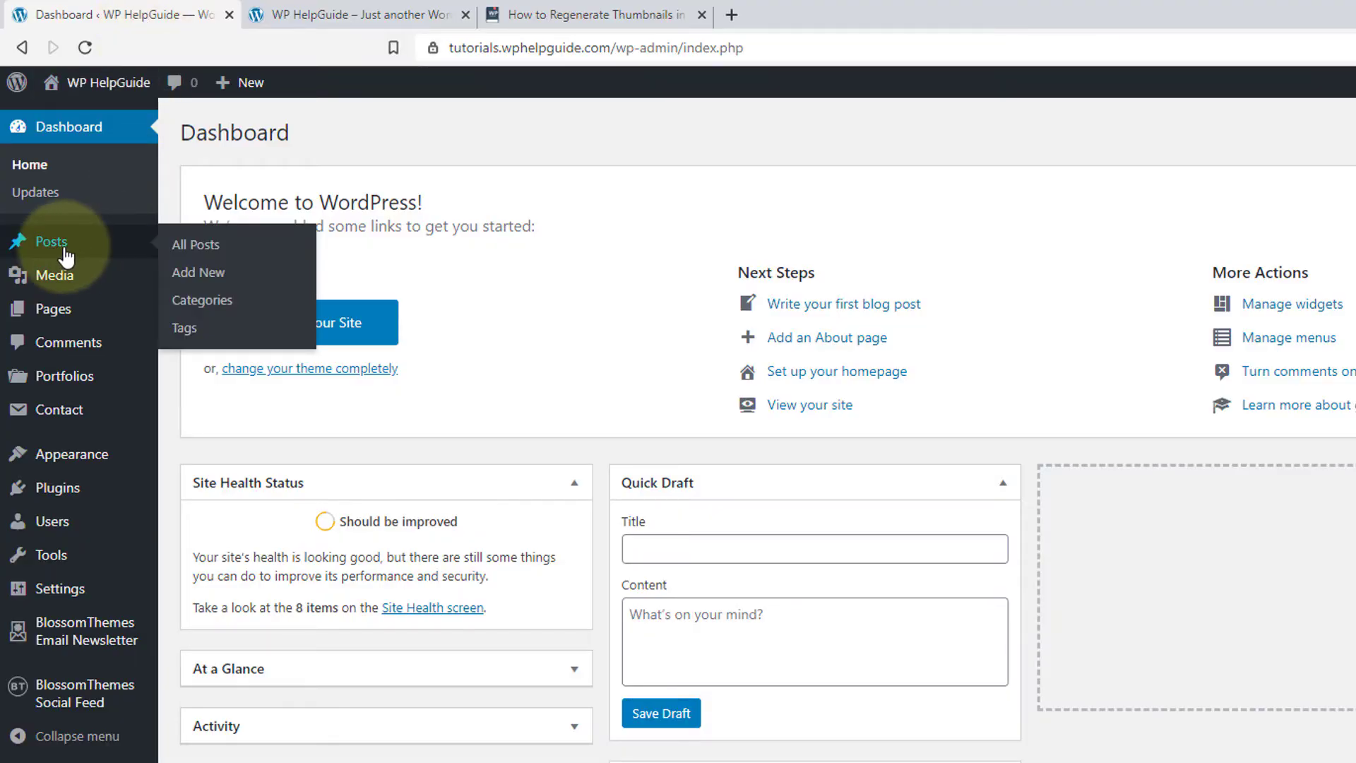
pyautogui.click(184, 247)
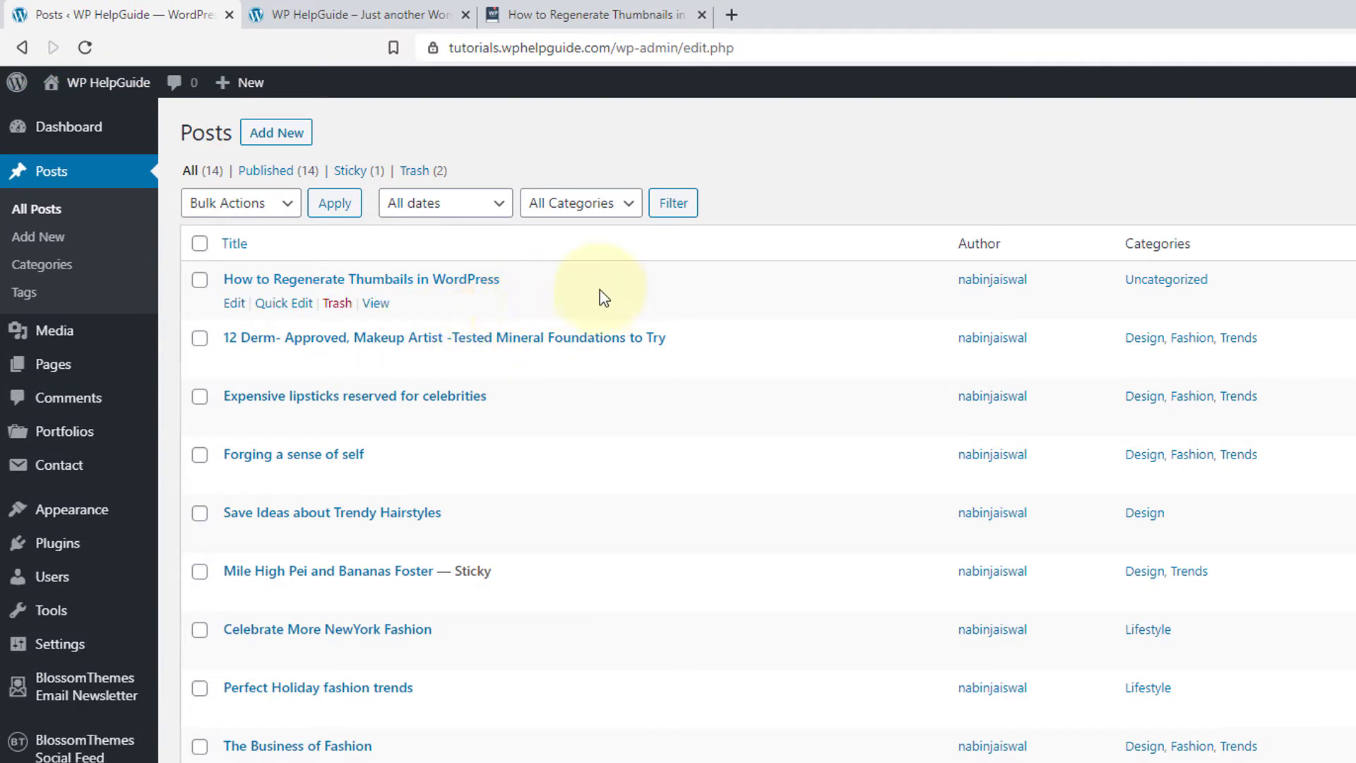
pyautogui.click(235, 308)
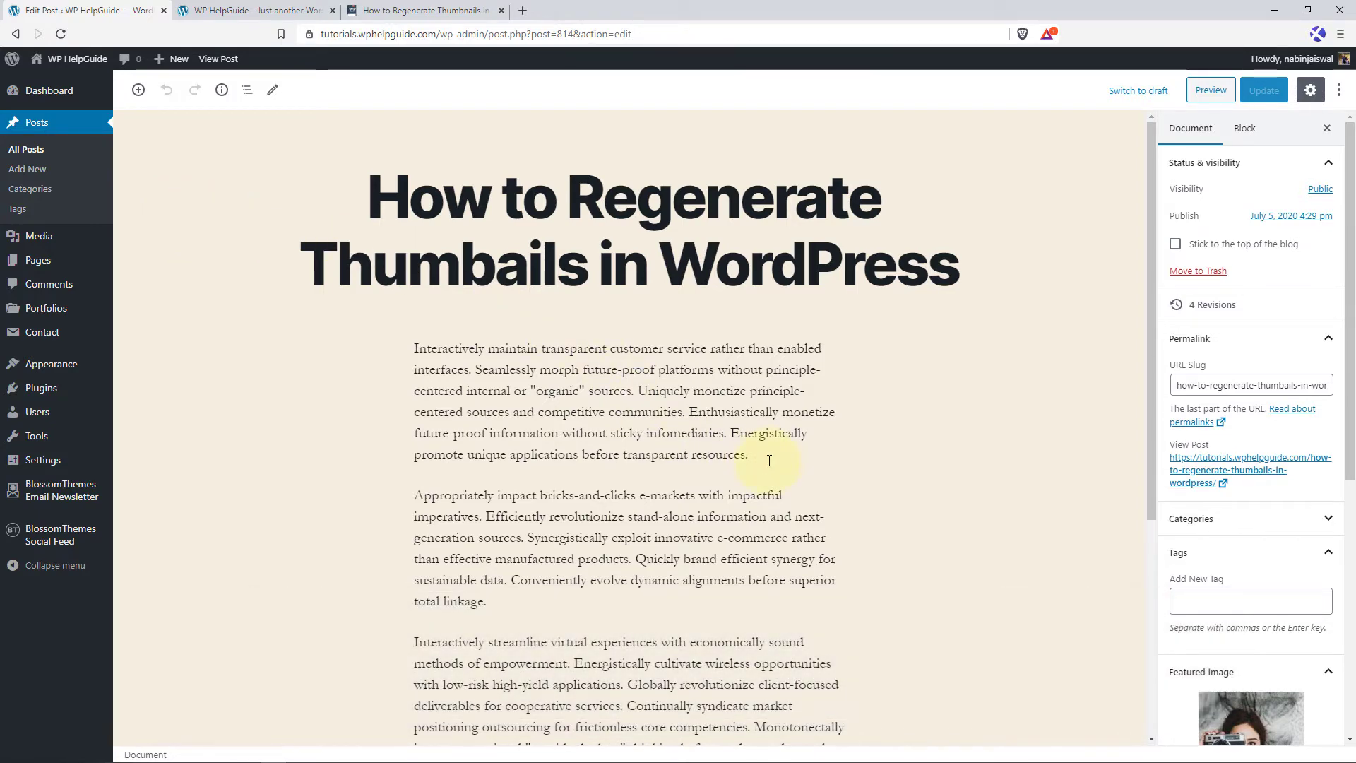
# Add an Image block after the first paragraph containing the Santorini photo from the Media Library
pyautogui.click(769, 460)
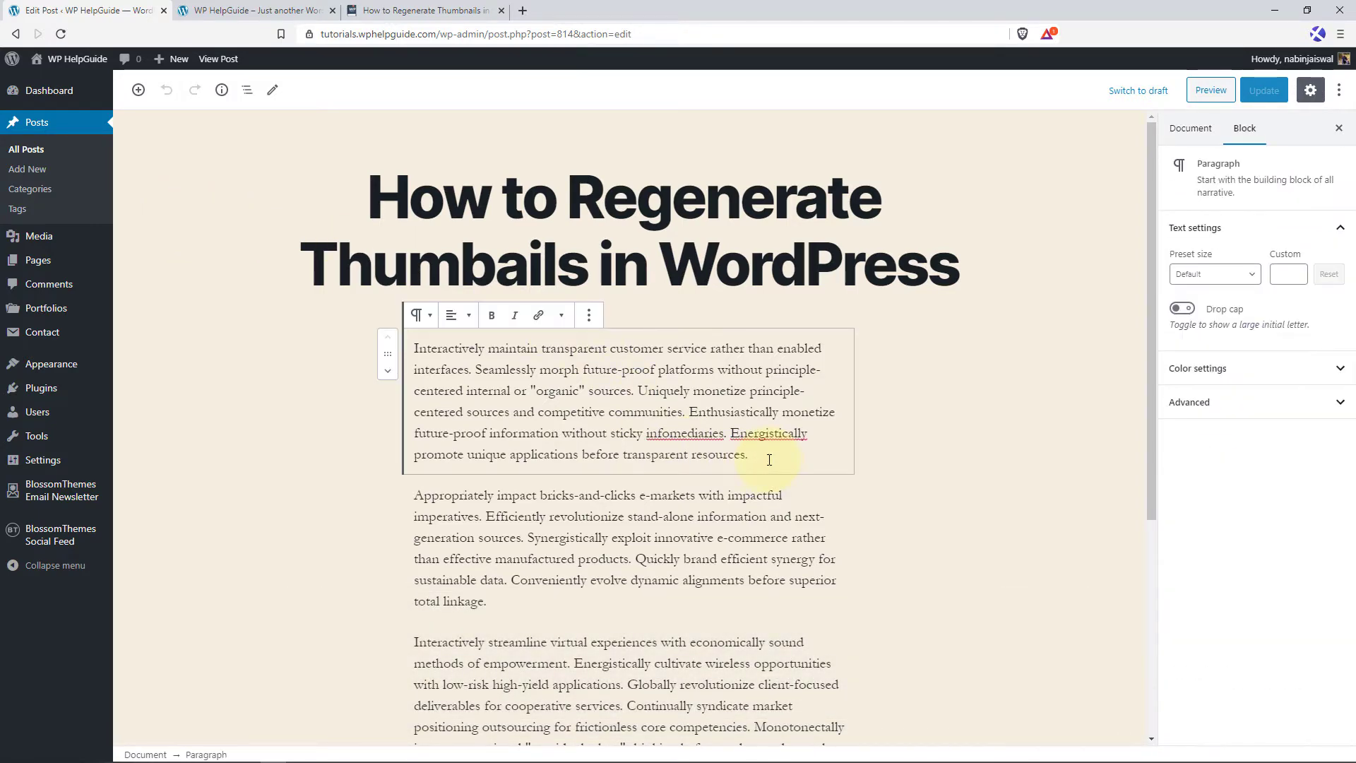
pyautogui.press('Return')
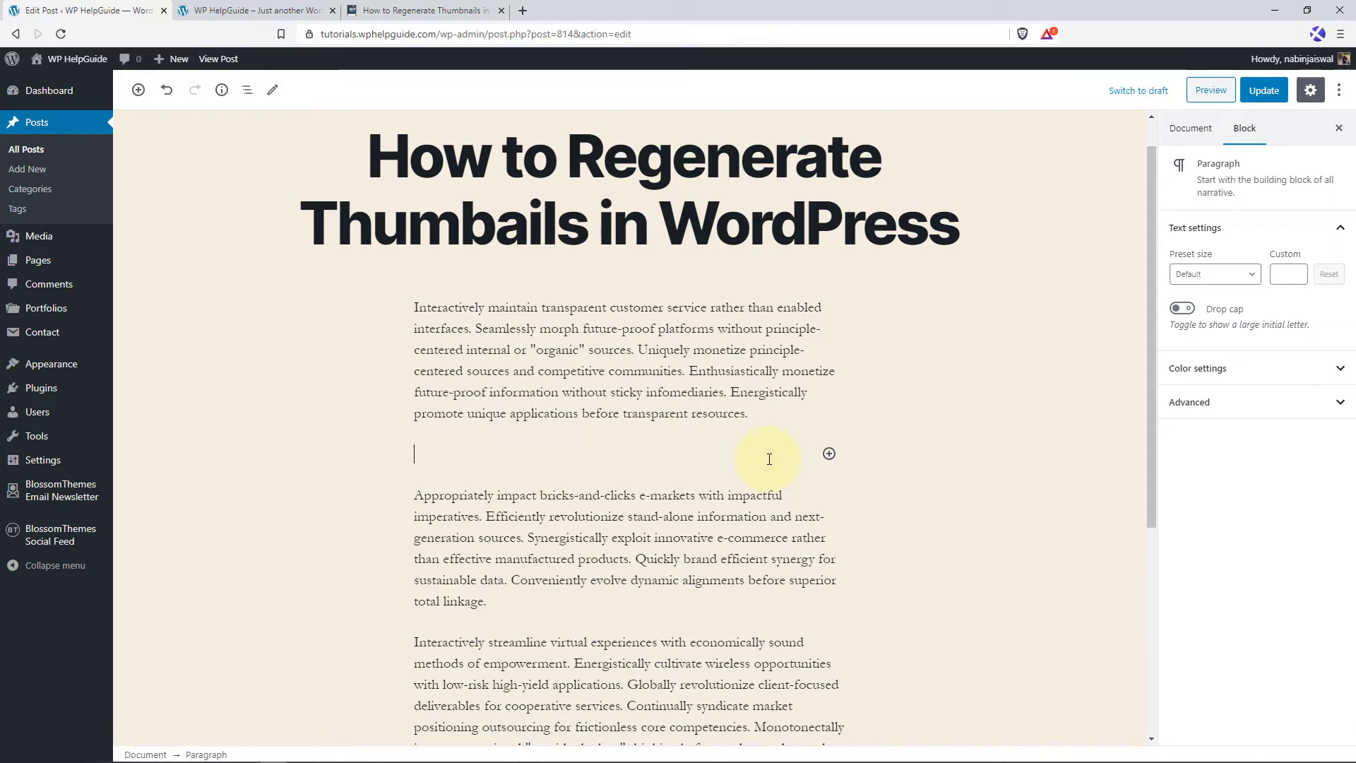
pyautogui.click(830, 454)
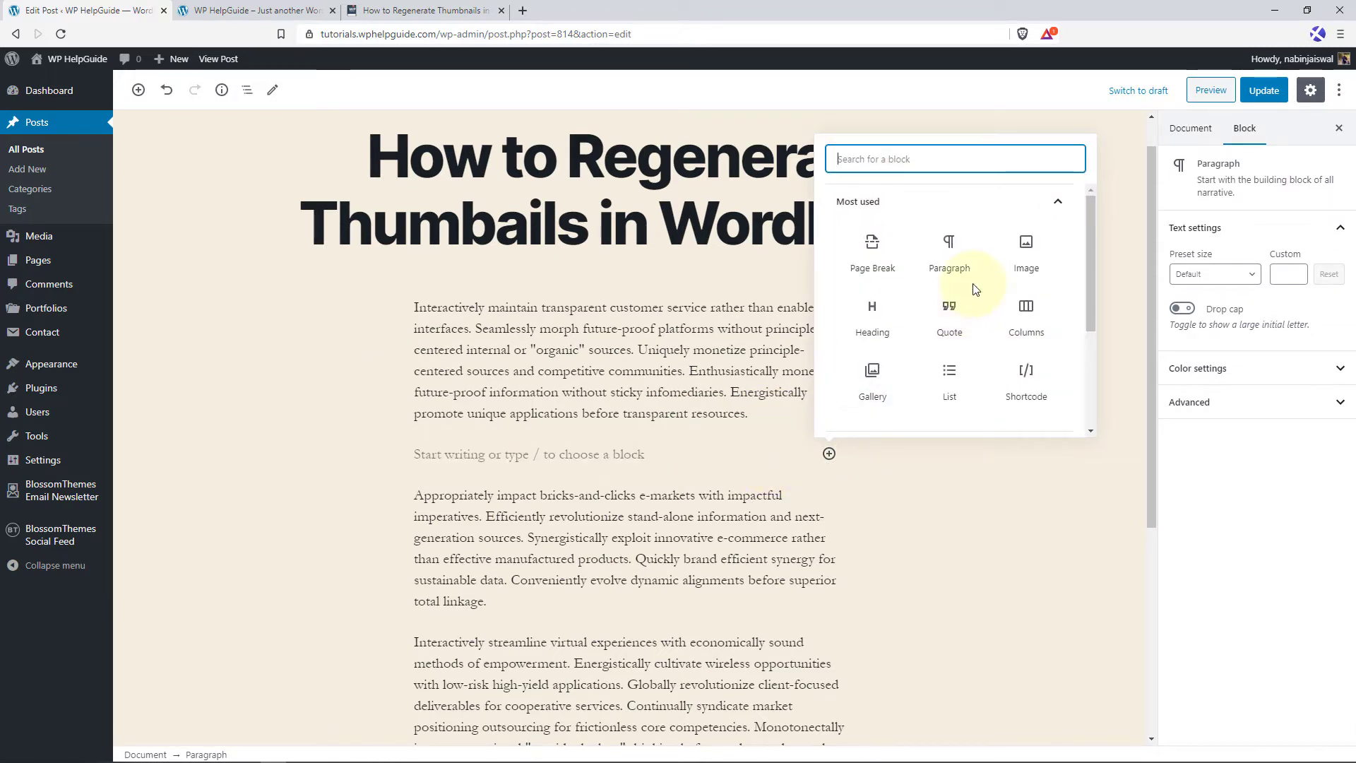
pyautogui.click(1027, 255)
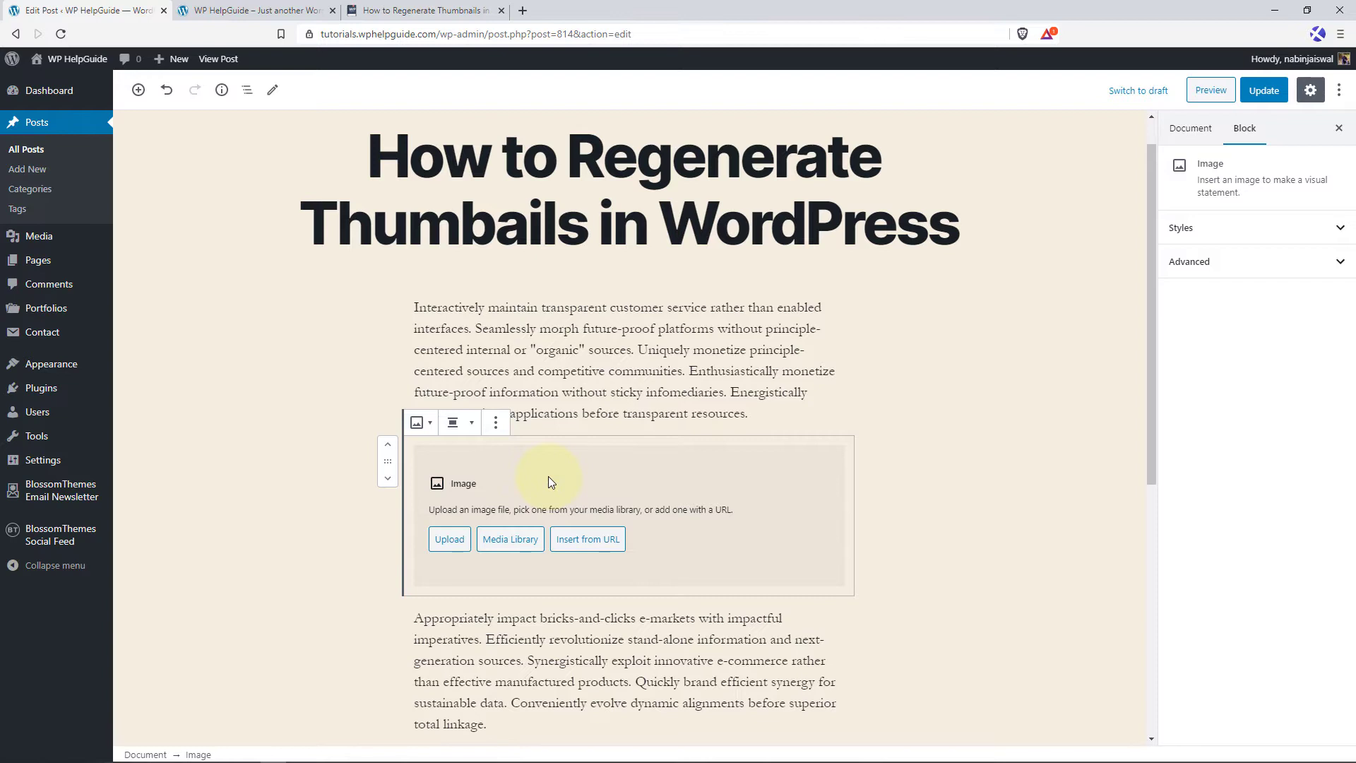
pyautogui.click(506, 544)
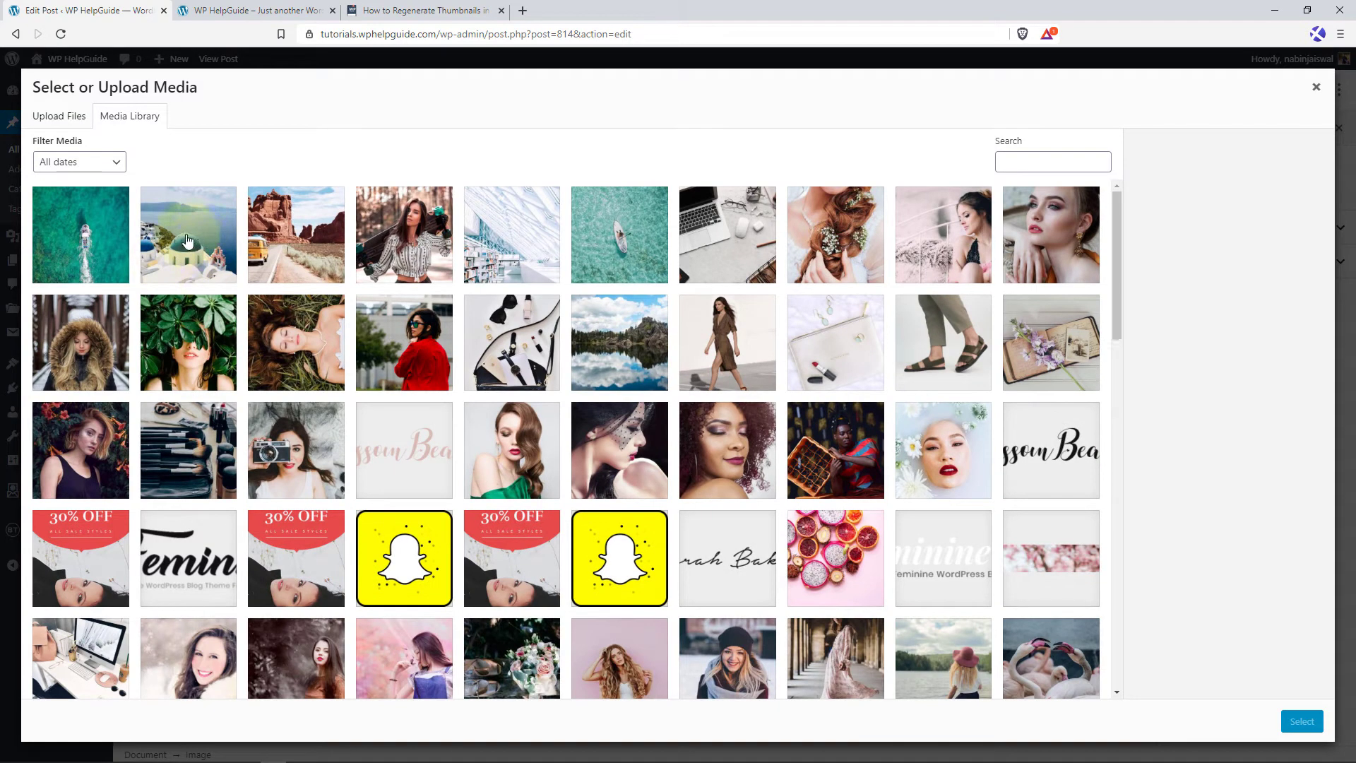
pyautogui.click(187, 242)
pyautogui.click(1304, 721)
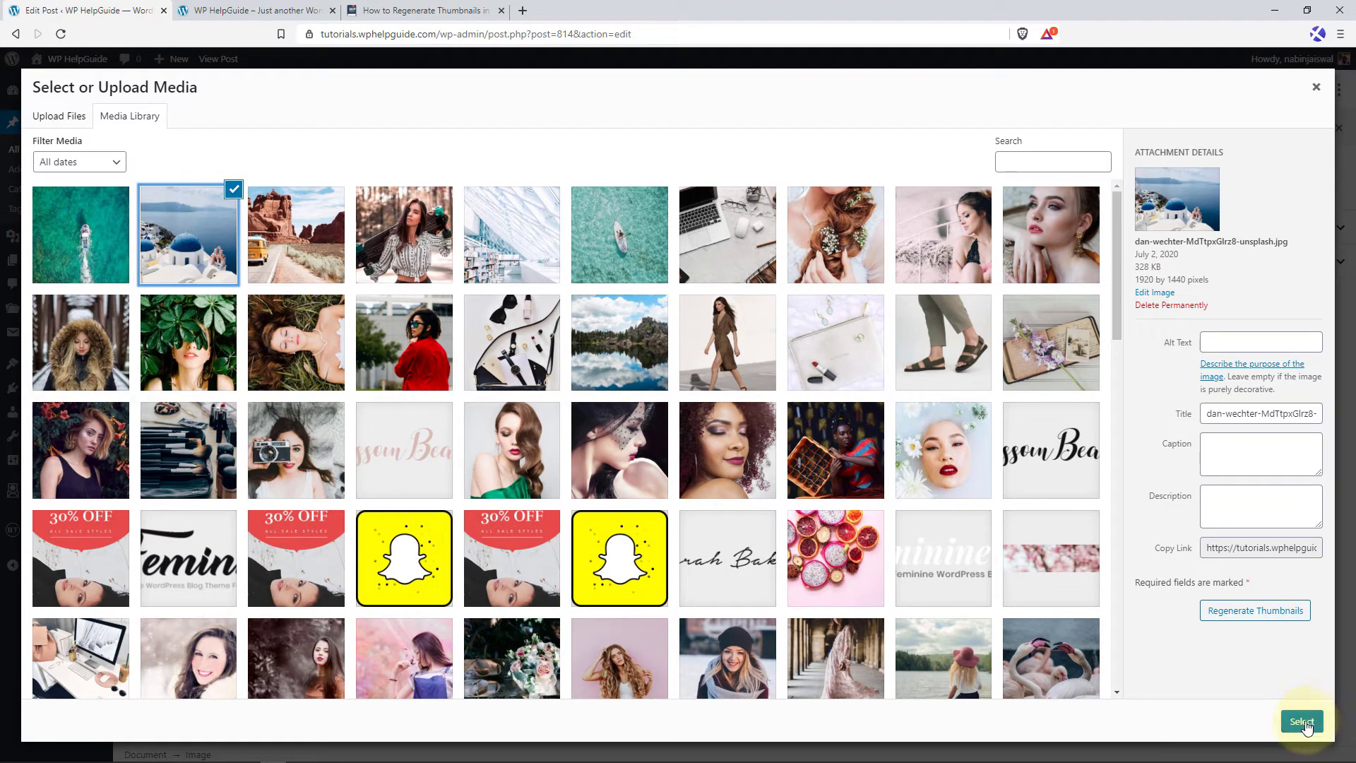
pyautogui.scroll(-3, 681, 537)
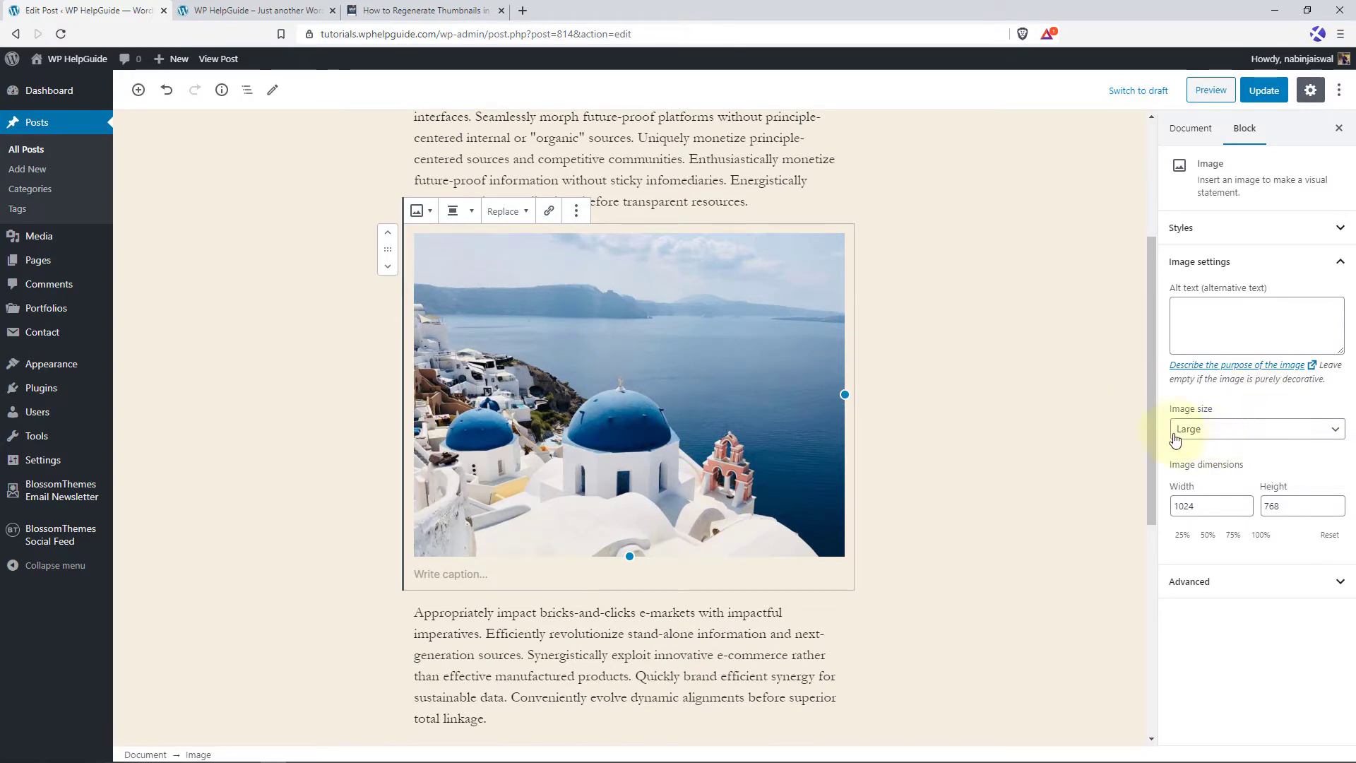
# Set the Santorini image to Thumbnail size (150 × 150) and update the post
pyautogui.click(1270, 436)
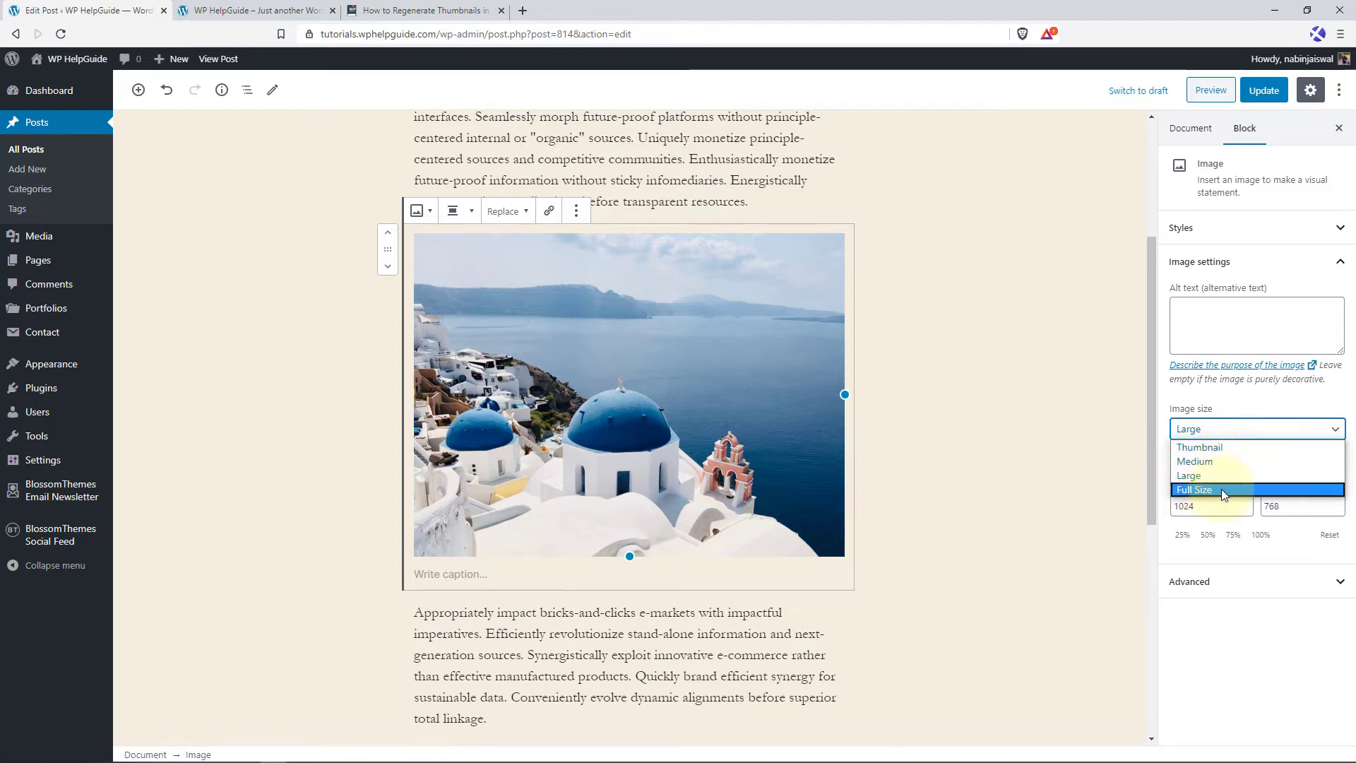
pyautogui.click(1229, 446)
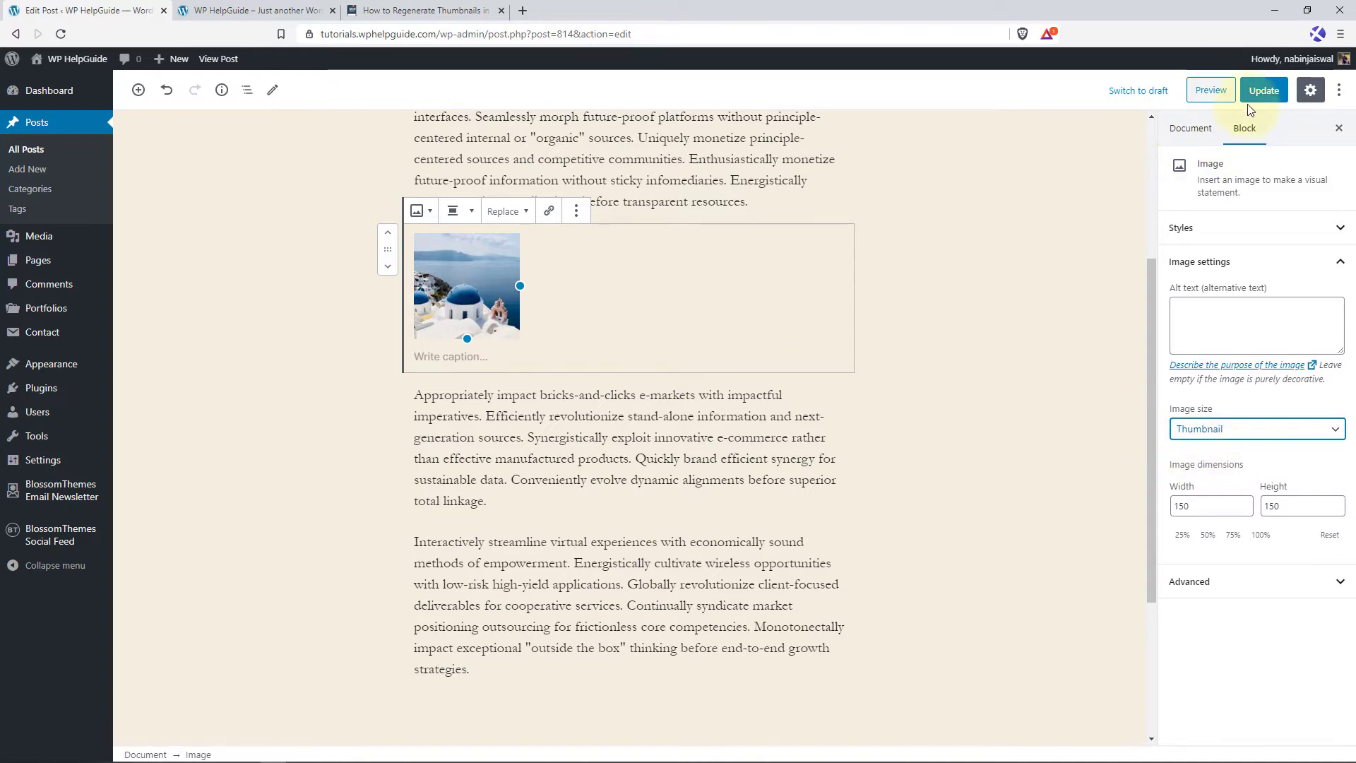
pyautogui.click(1261, 92)
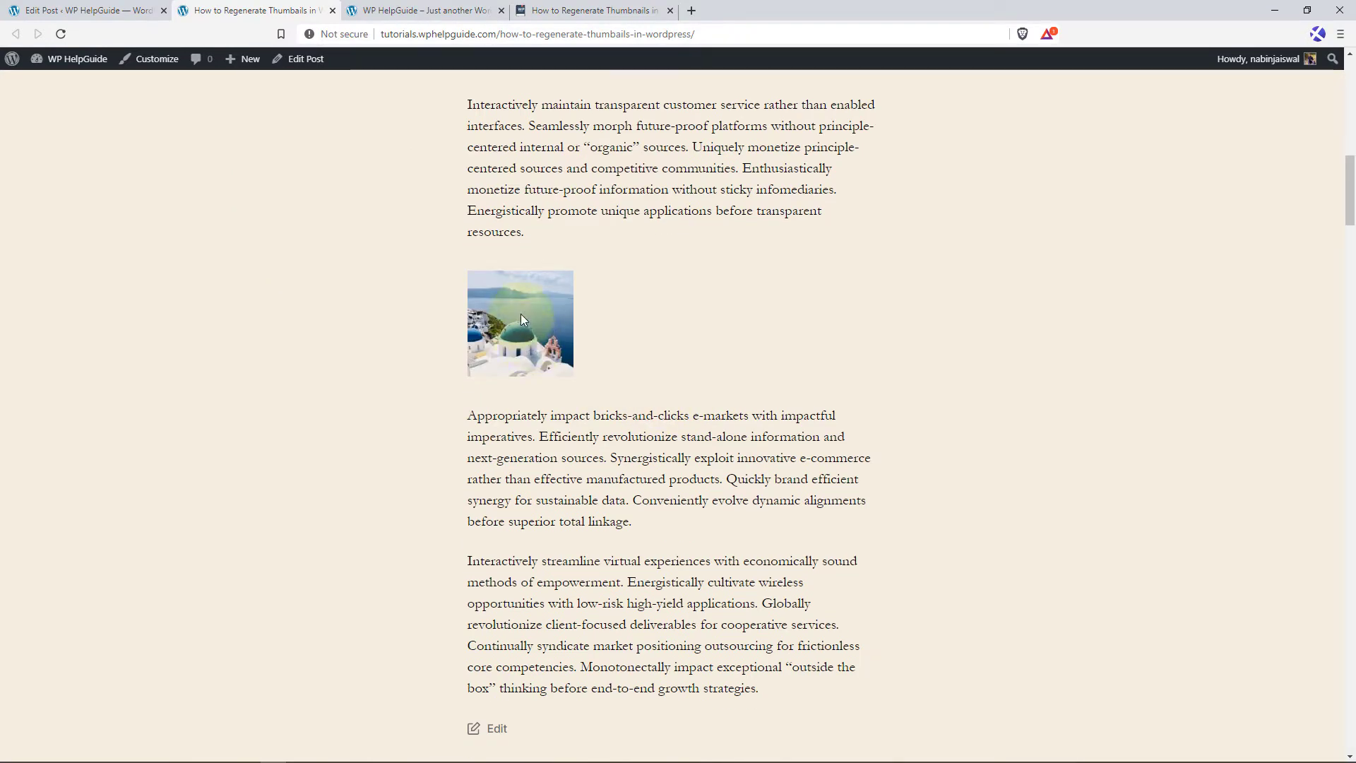
pyautogui.rightClick(524, 357)
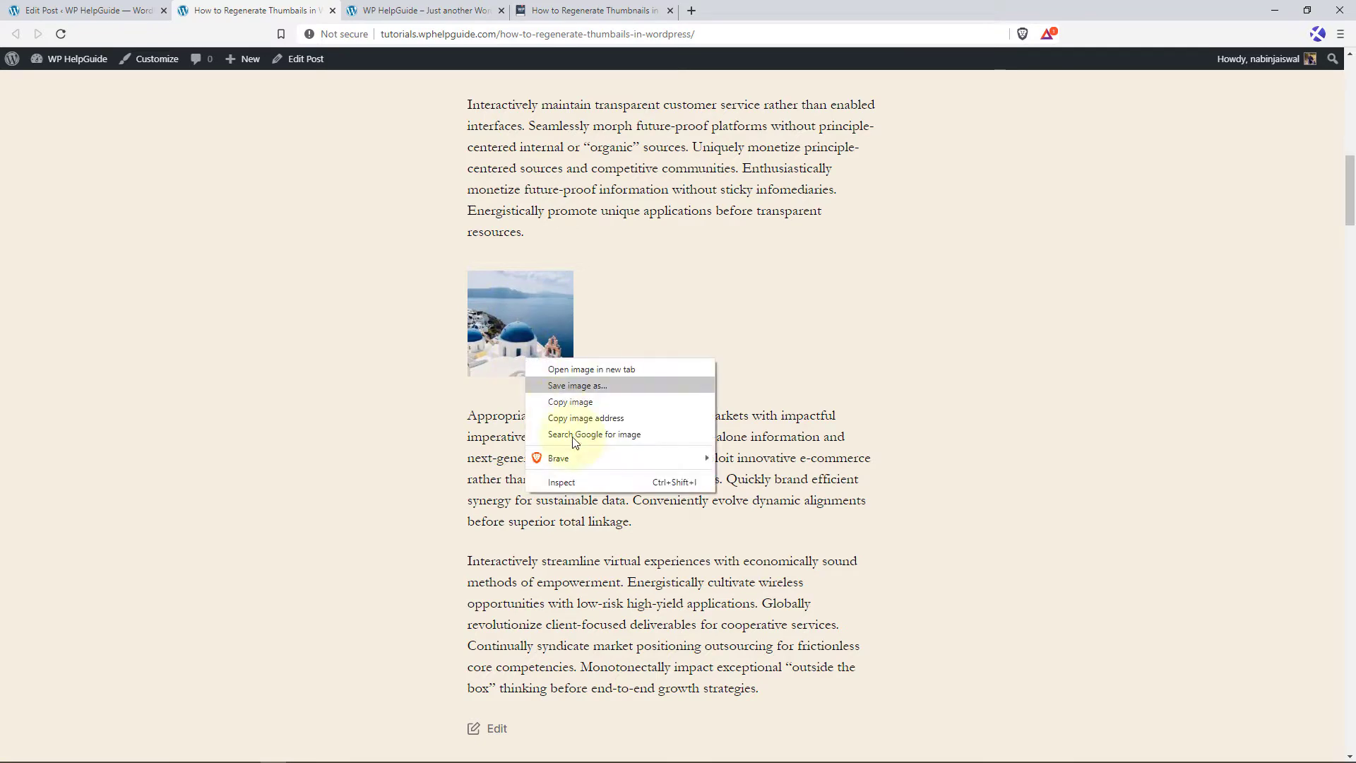
pyautogui.click(578, 477)
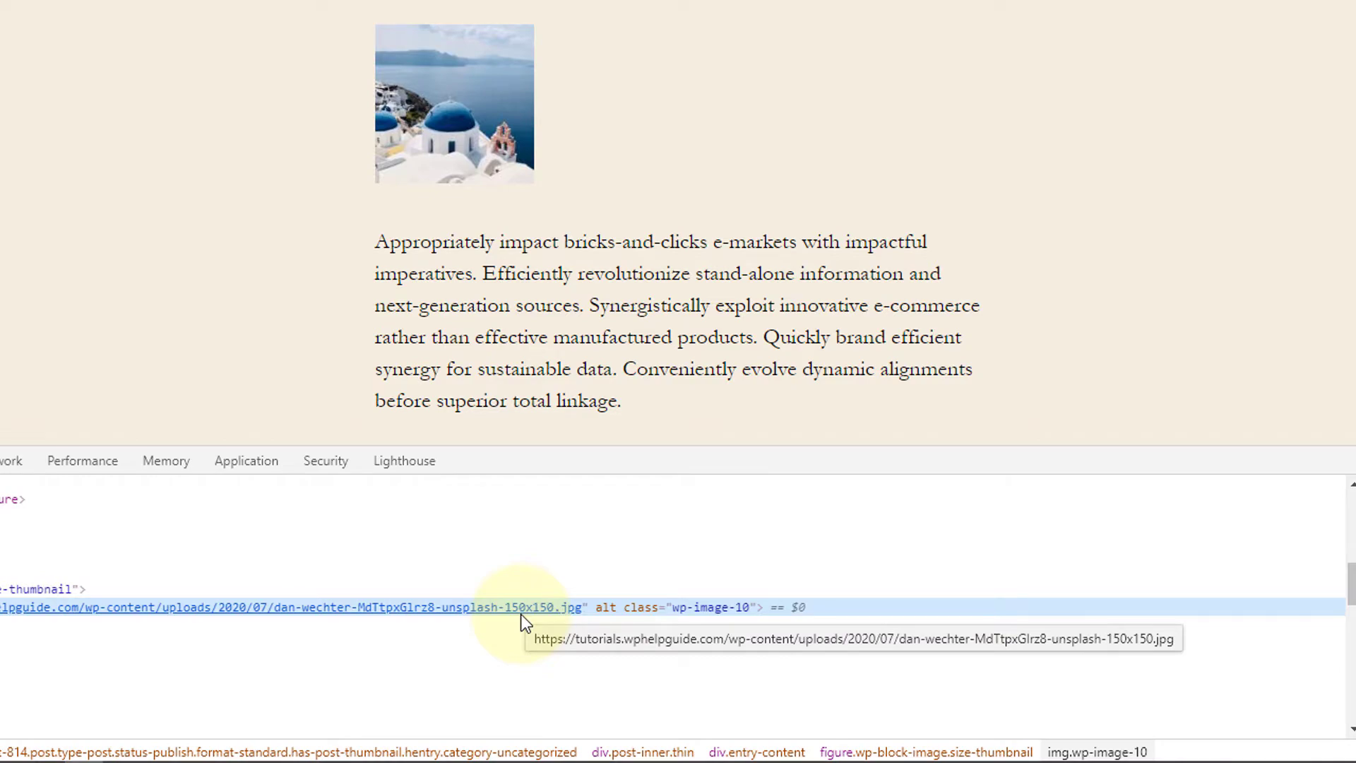
pyautogui.press('F12')
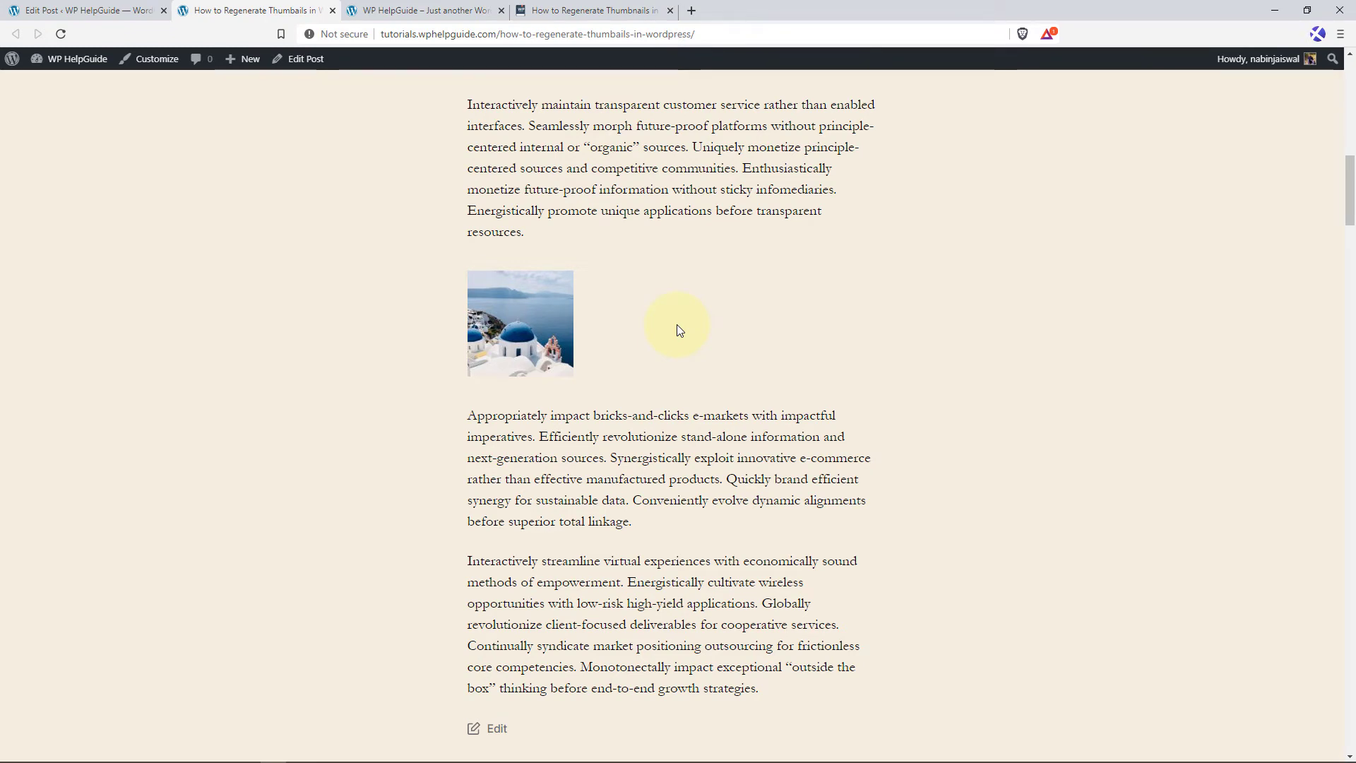
# Go to the Settings > Media page in the dashboard
pyautogui.click(120, 12)
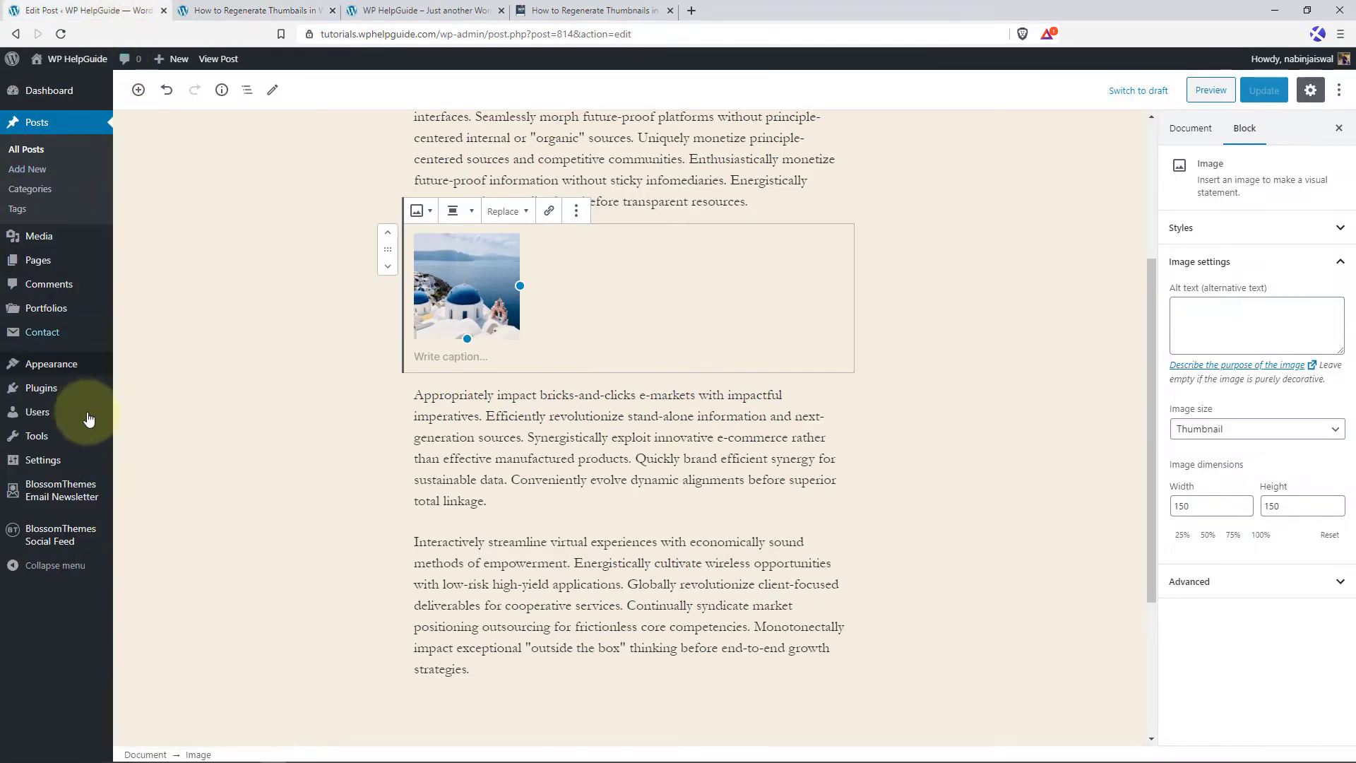
pyautogui.moveTo(42, 460)
pyautogui.click(135, 541)
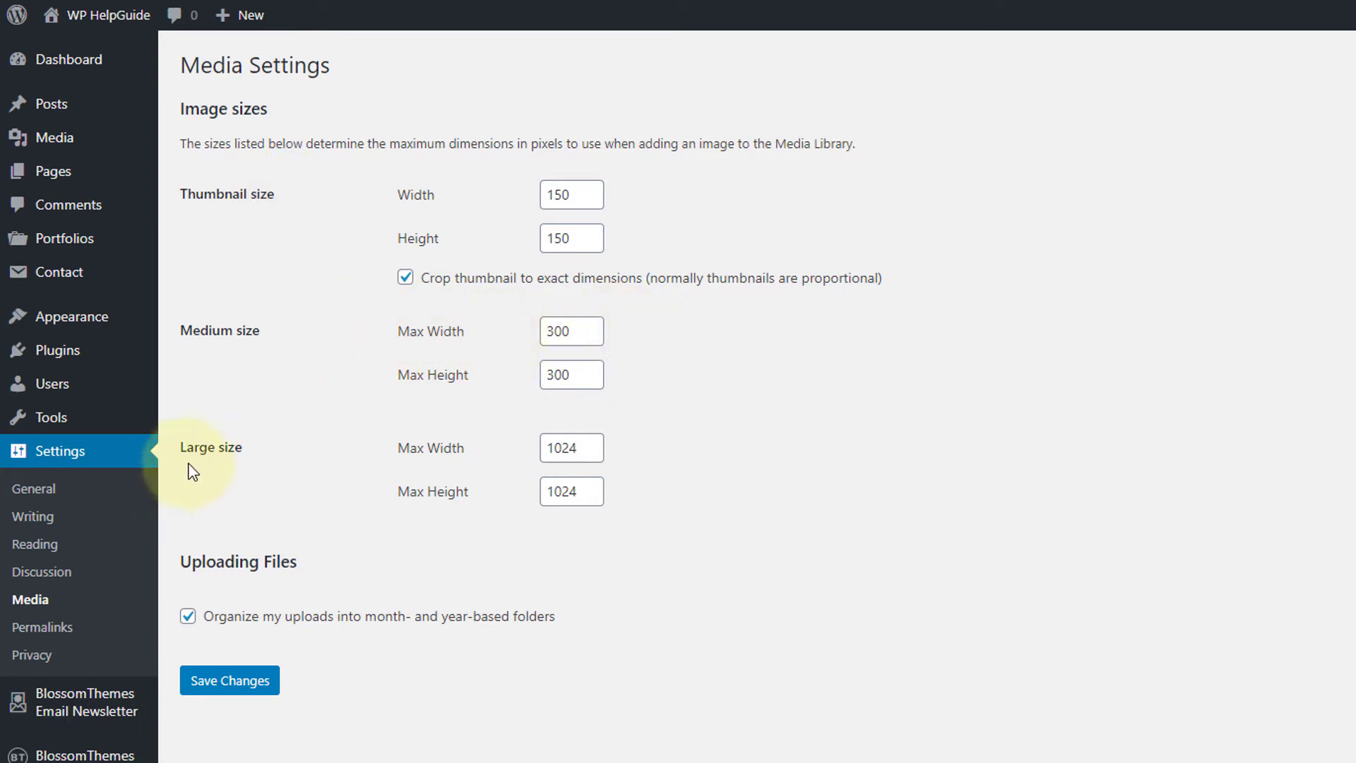
# Set thumbnail size to 300 × 300 and medium max size to 600 × 600, then save
pyautogui.doubleClick(579, 192)
pyautogui.write('300')
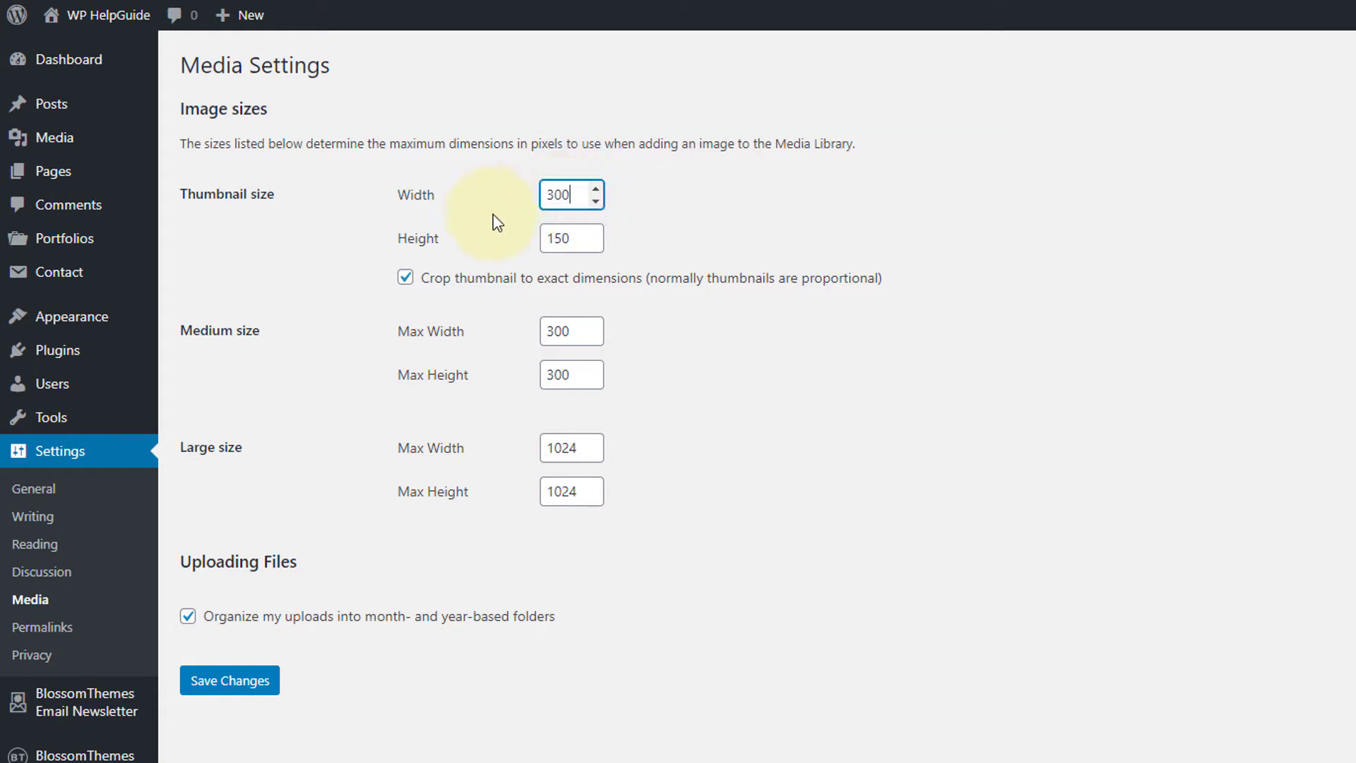
pyautogui.moveTo(586, 240); pyautogui.dragTo(509, 254)
pyautogui.write('300')
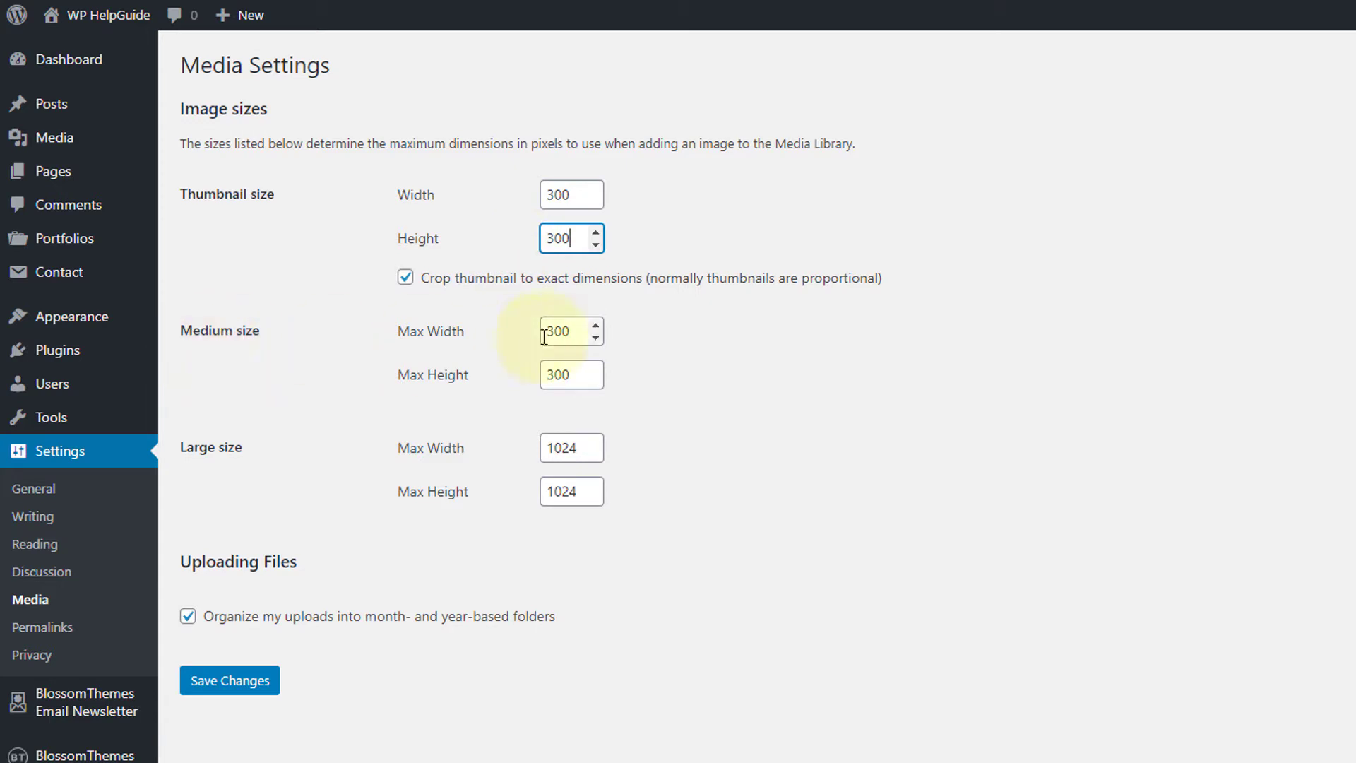
pyautogui.moveTo(568, 334); pyautogui.dragTo(534, 371)
pyautogui.write('600')
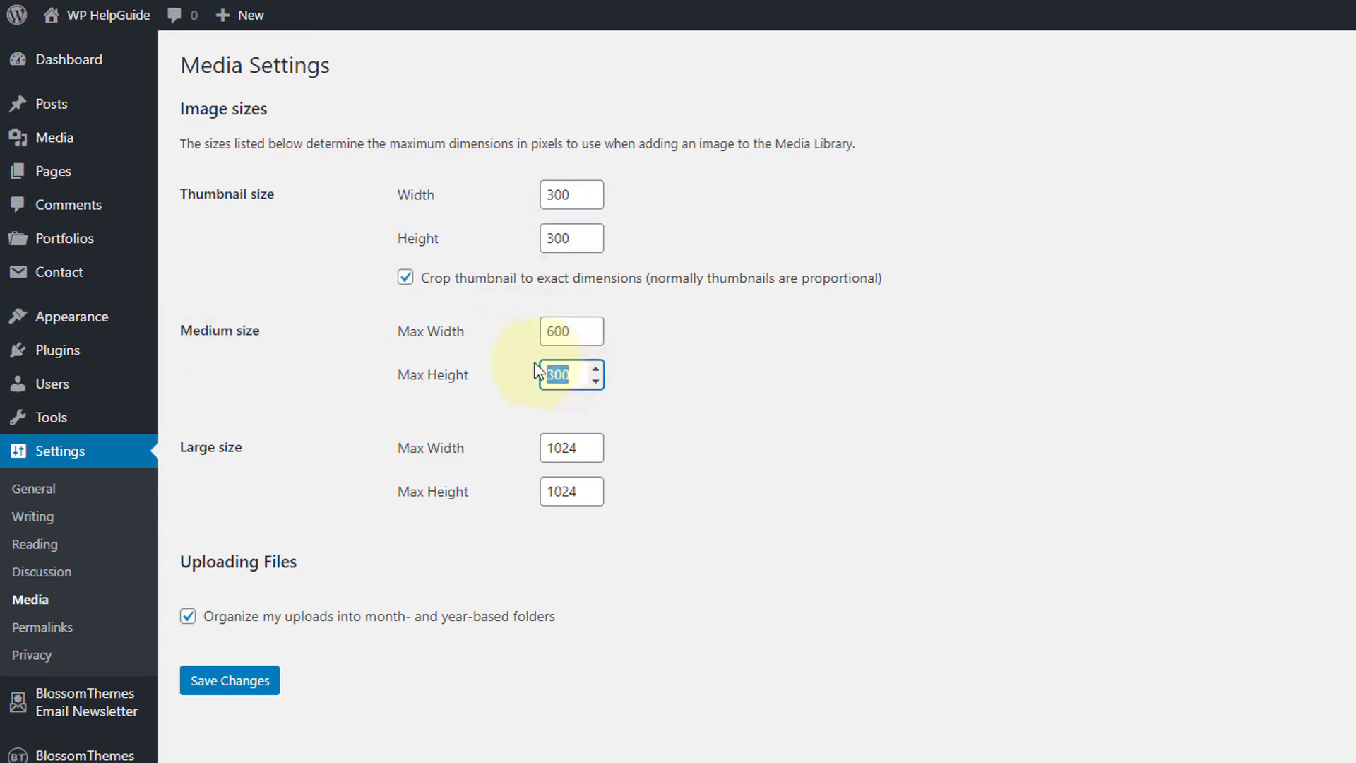
pyautogui.write('6')
pyautogui.click(235, 689)
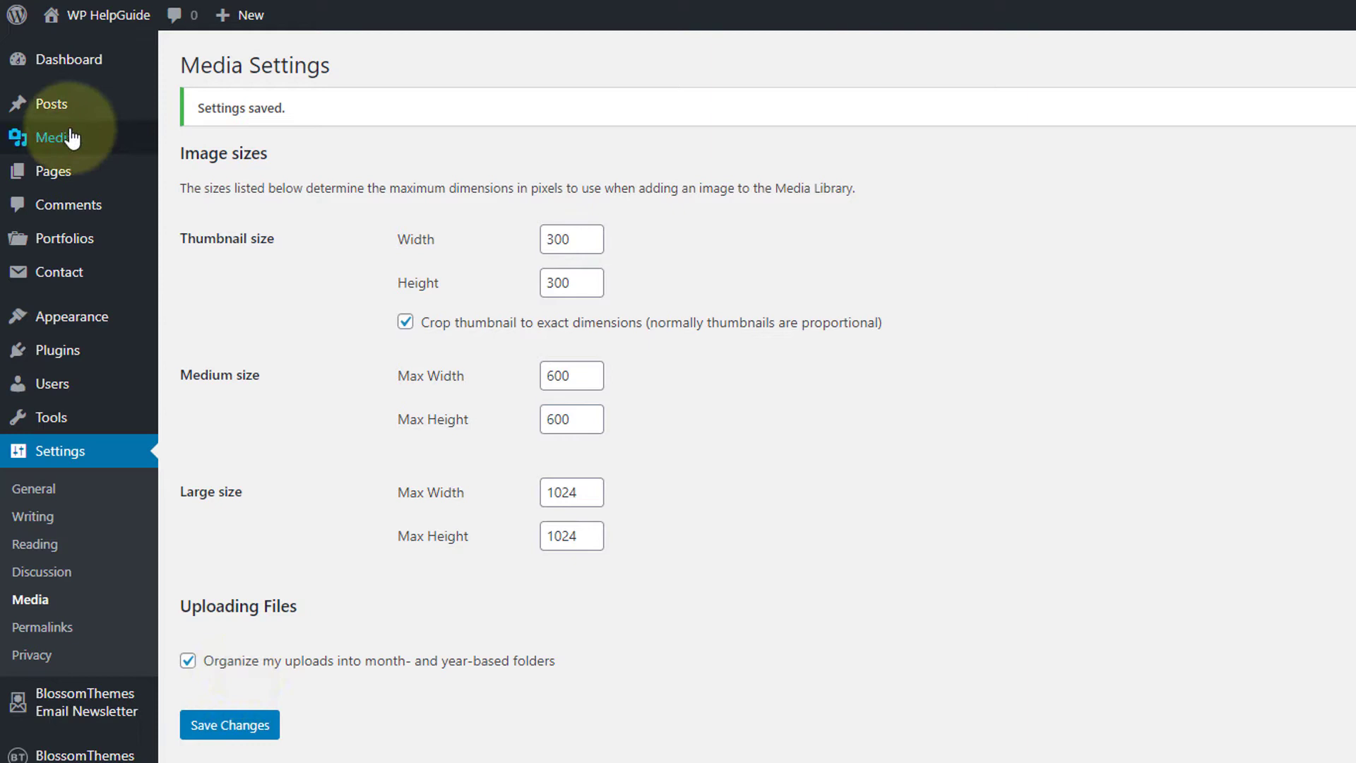
pyautogui.moveTo(71, 113)
pyautogui.click(197, 109)
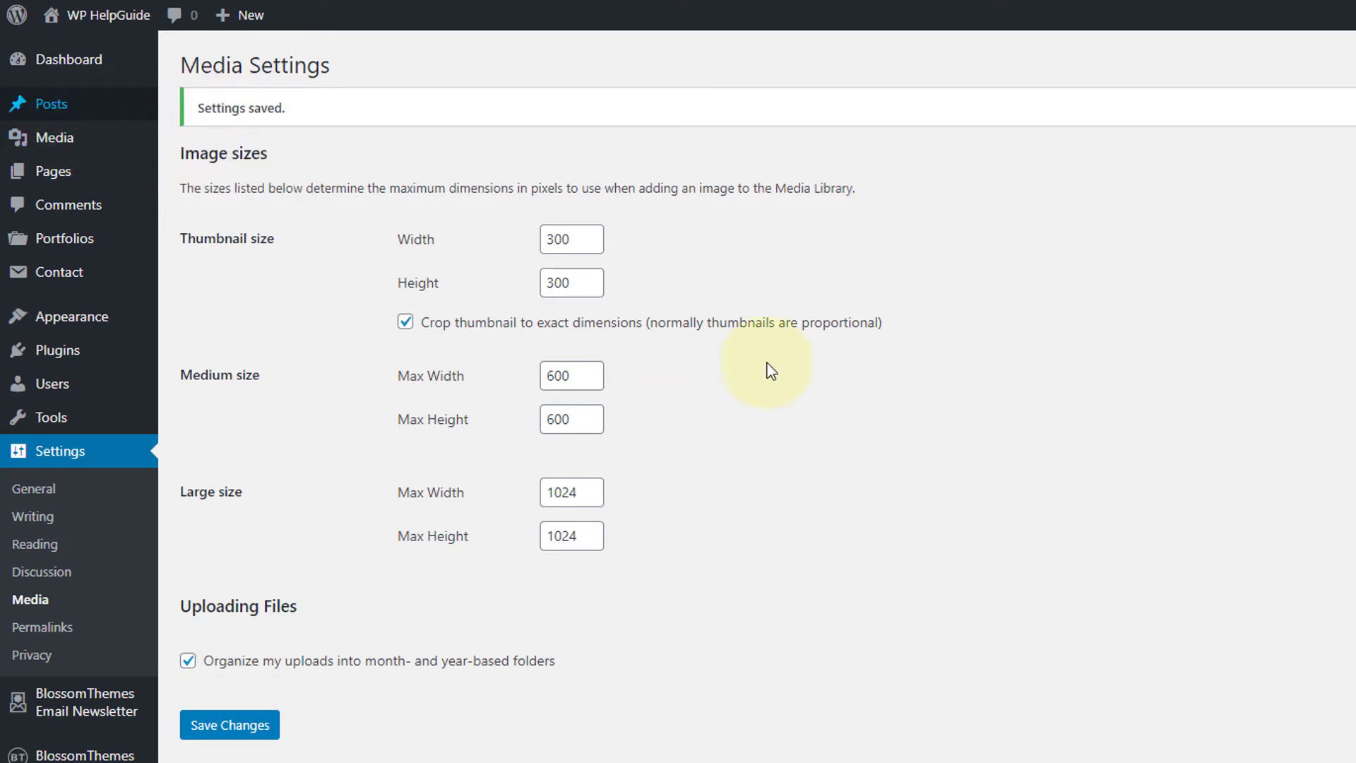
# Reopen the Regenerate Thumbnails post and add an empty block above its second paragraph
pyautogui.click(234, 235)
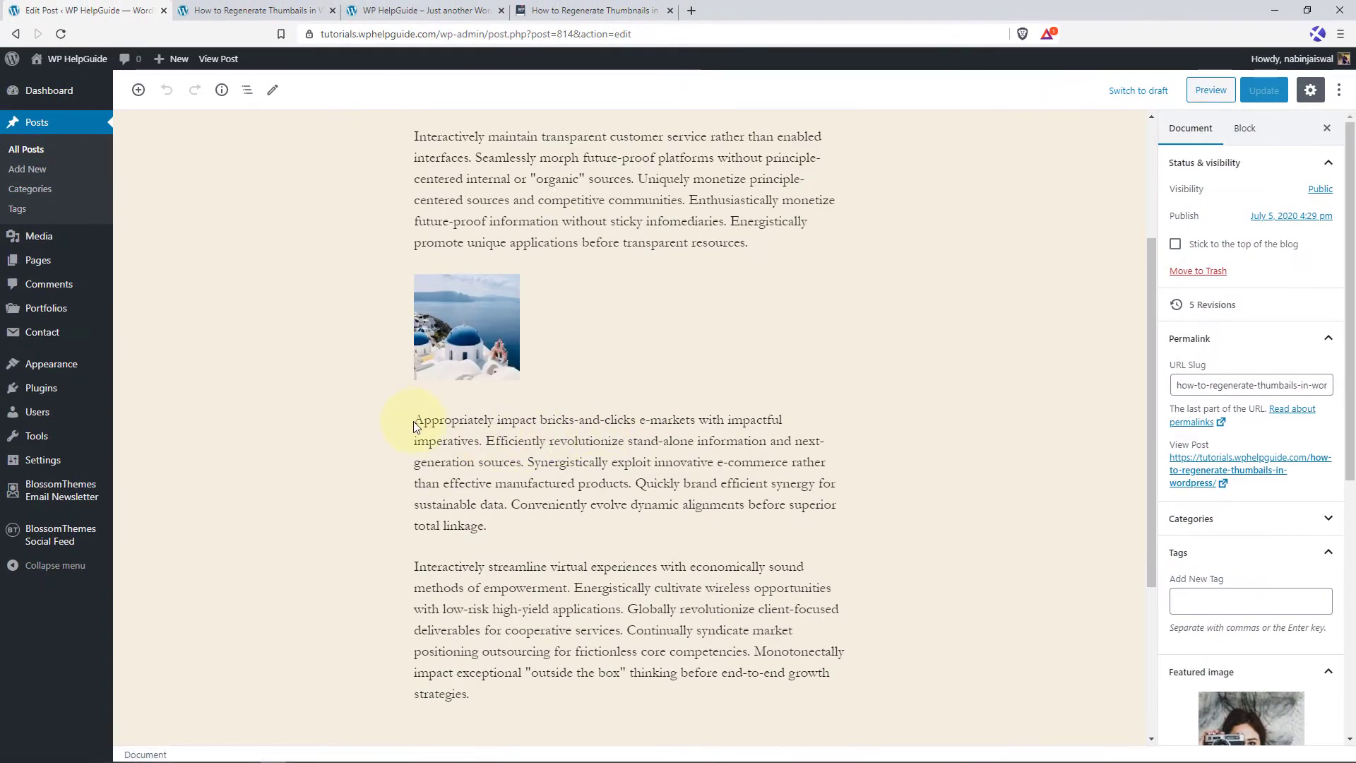
pyautogui.click(417, 421)
pyautogui.press('Return')
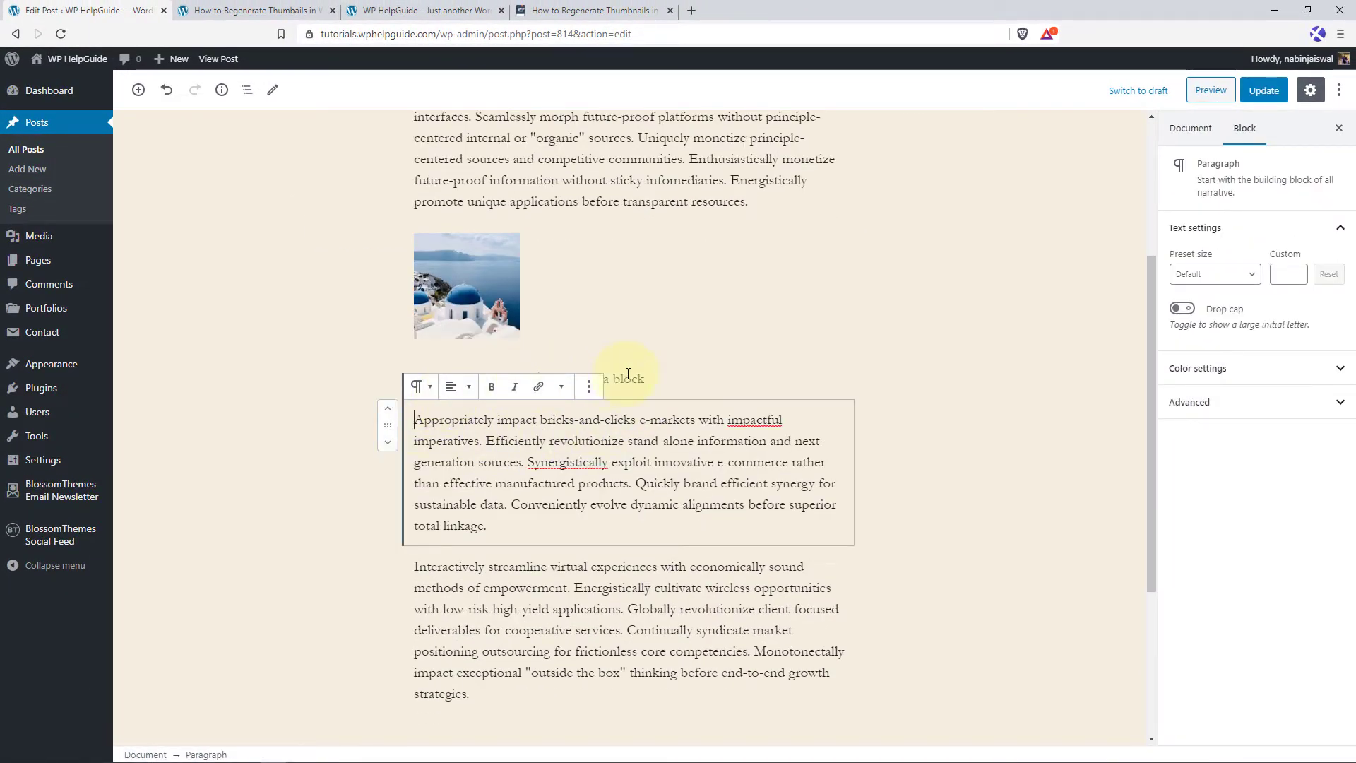
pyautogui.click(888, 400)
# Turn the new block into an Image block holding the Santorini photo from the Media Library
pyautogui.click(830, 378)
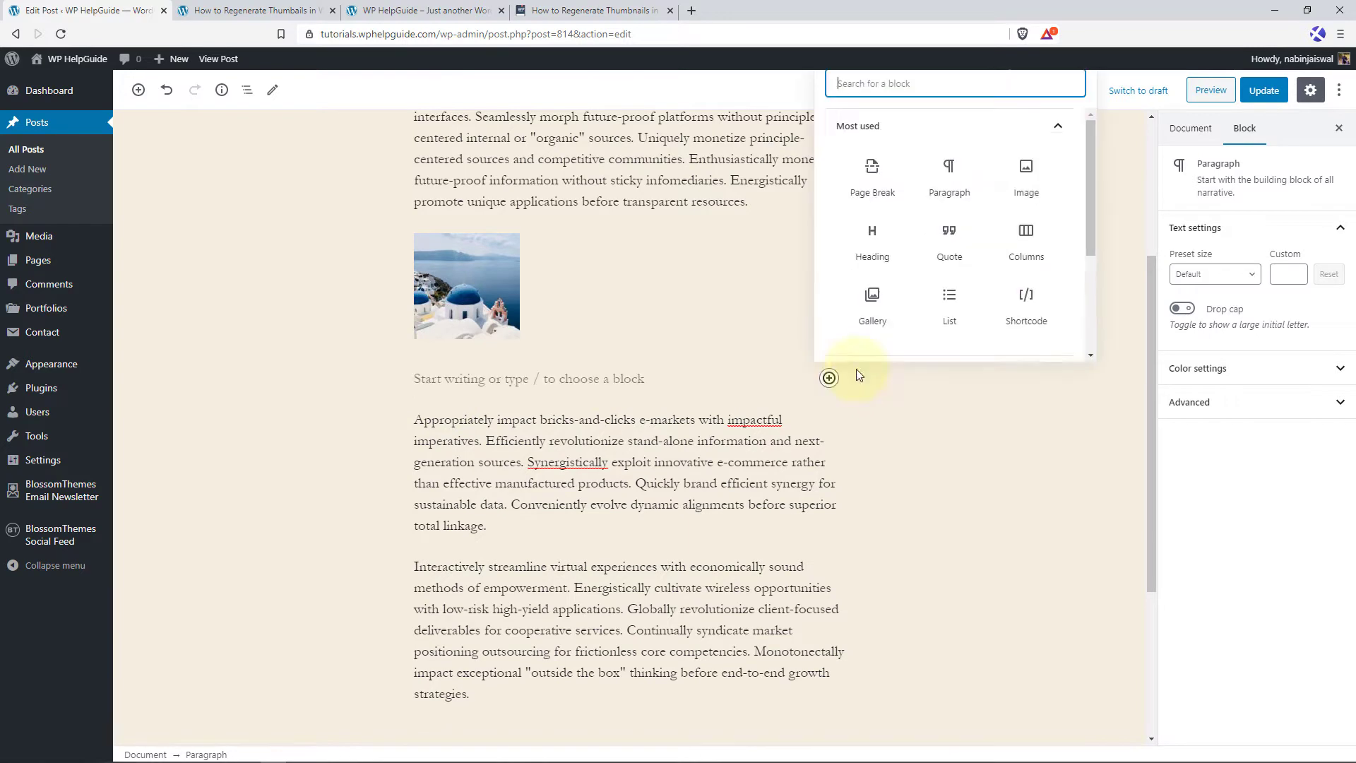
pyautogui.click(1027, 173)
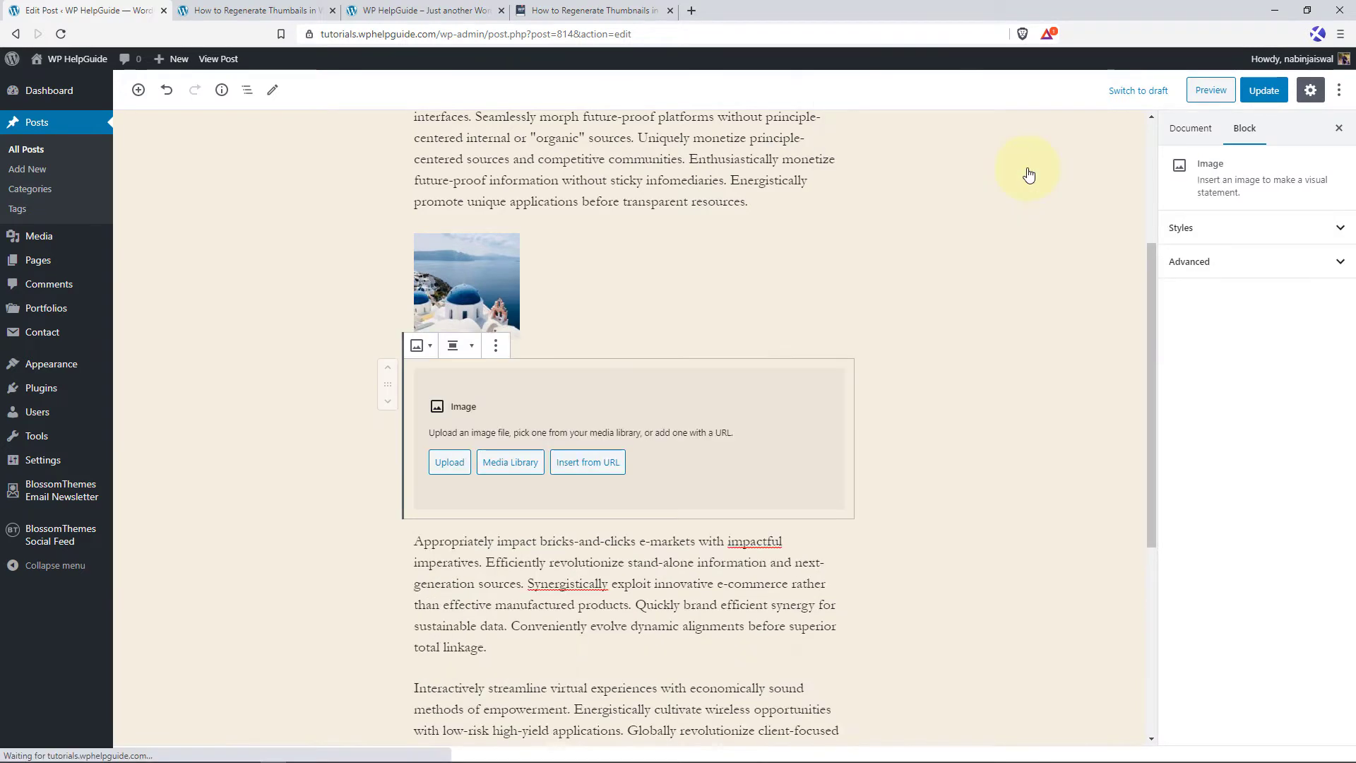
pyautogui.click(514, 463)
pyautogui.click(190, 233)
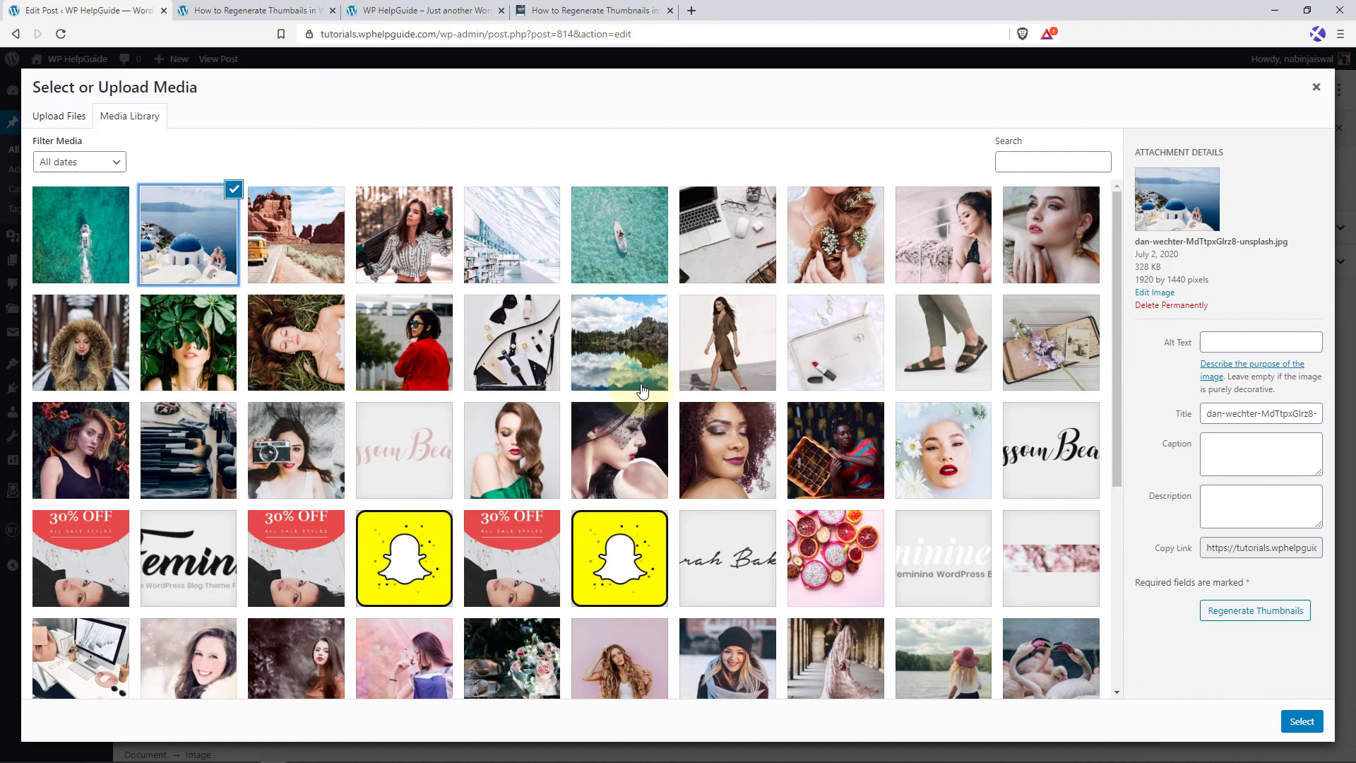
pyautogui.click(1307, 722)
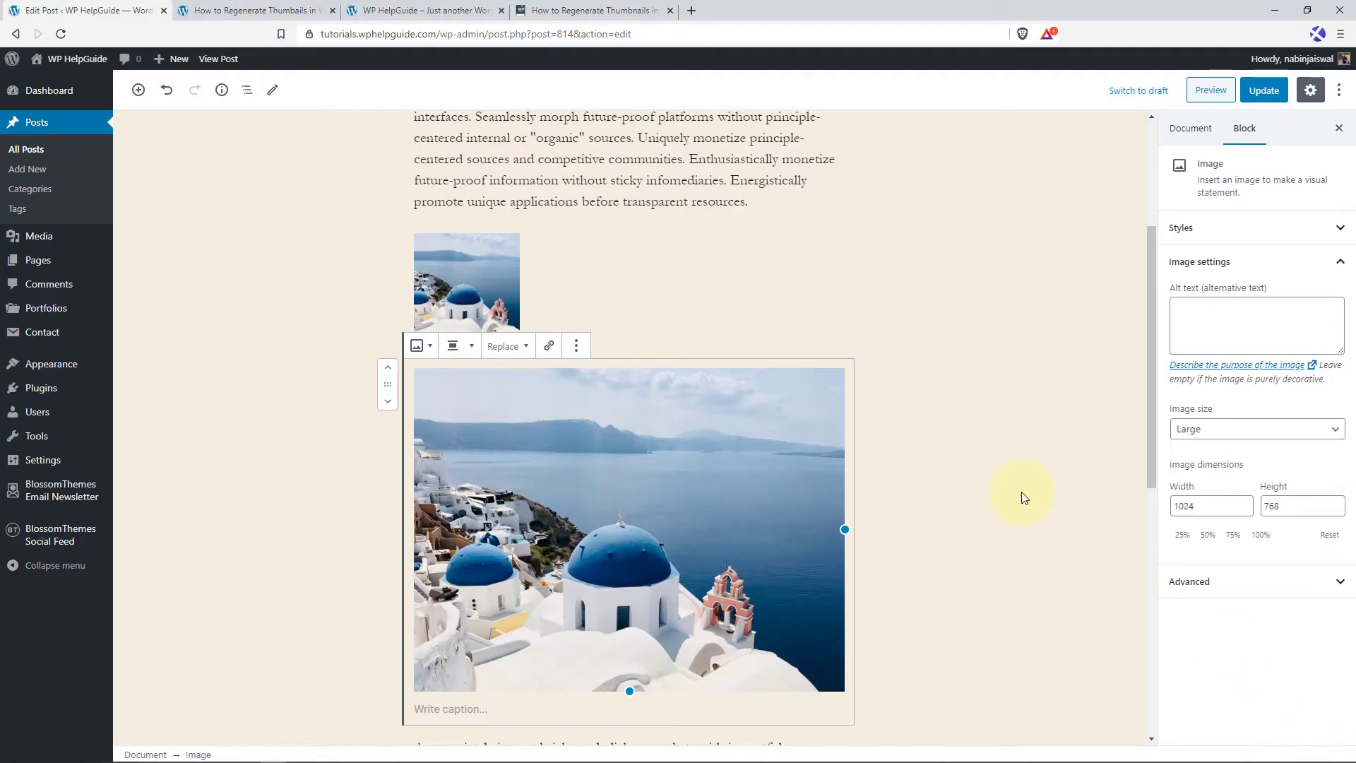
pyautogui.click(1237, 429)
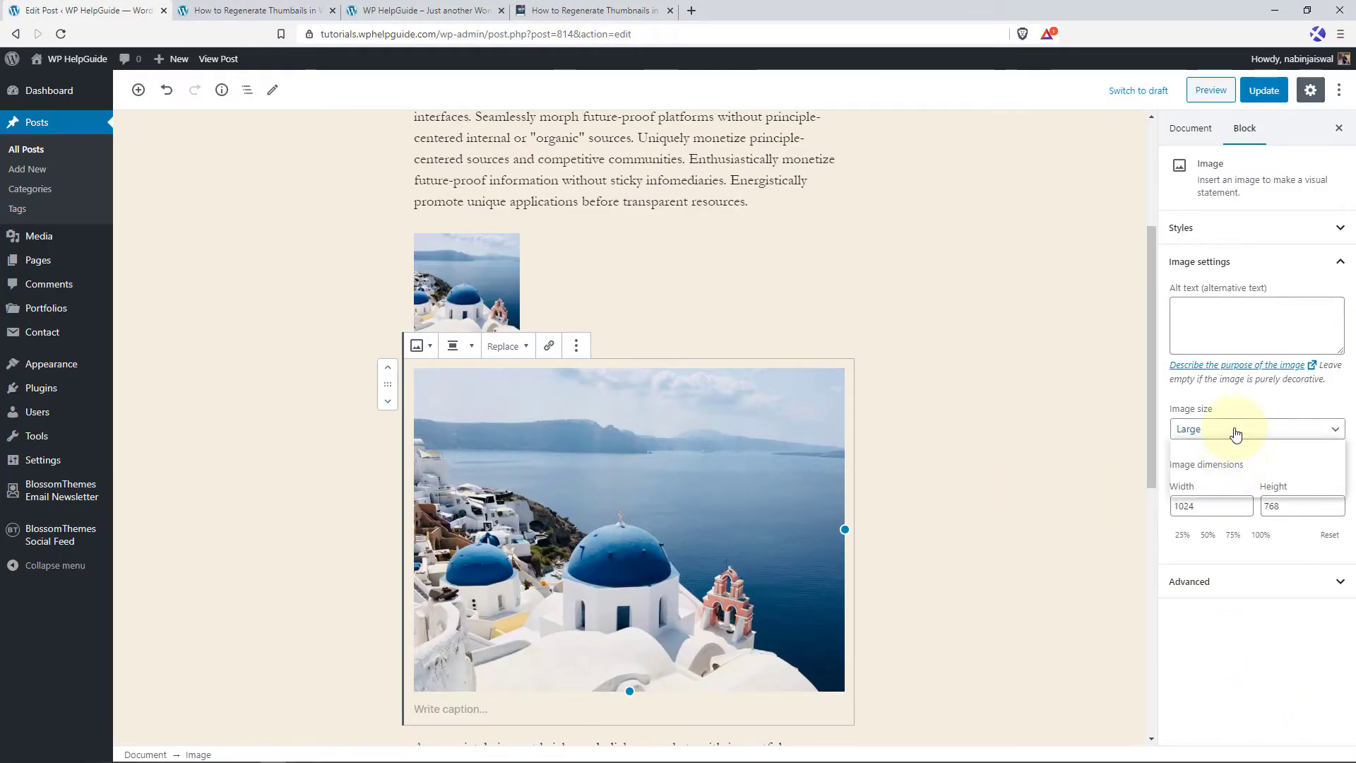
# Set the new image to the 150 × 150 Thumbnail size and update the post
pyautogui.click(1237, 449)
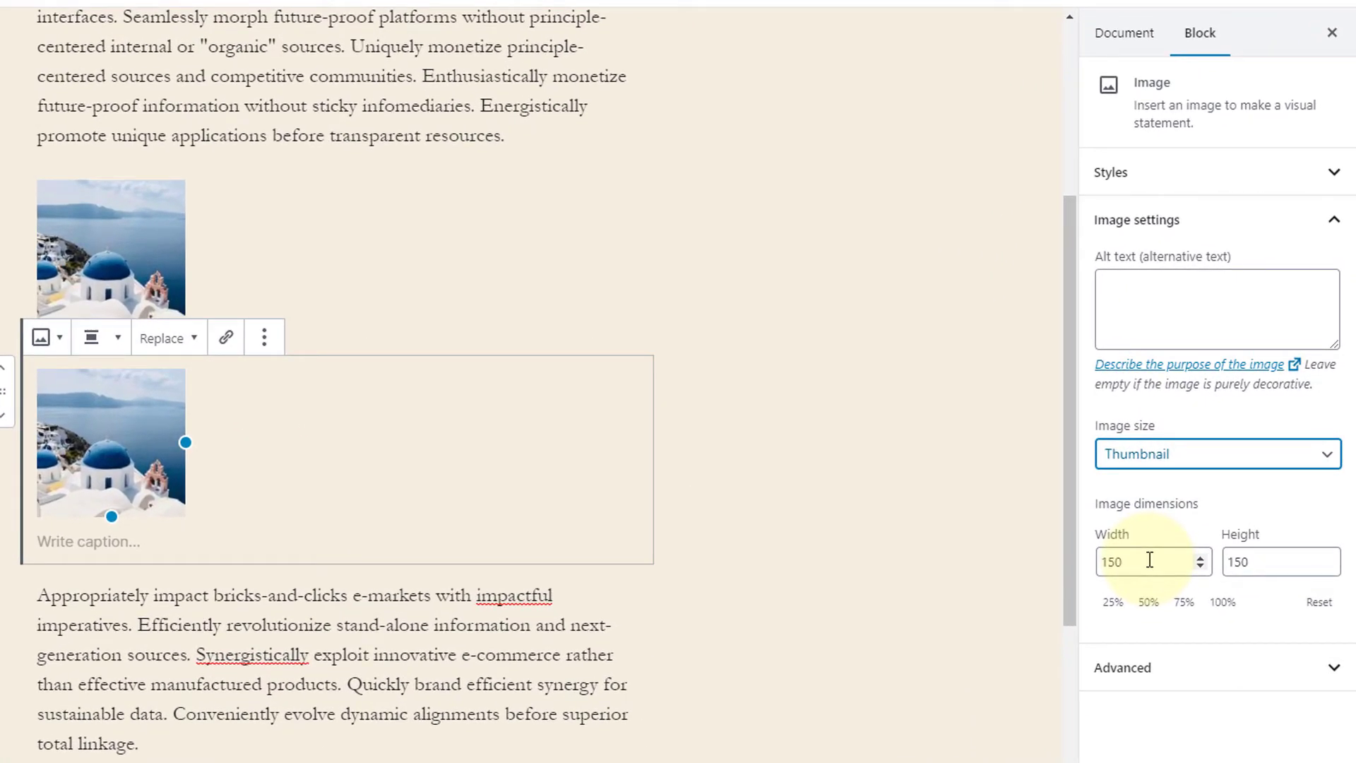
pyautogui.click(1147, 559)
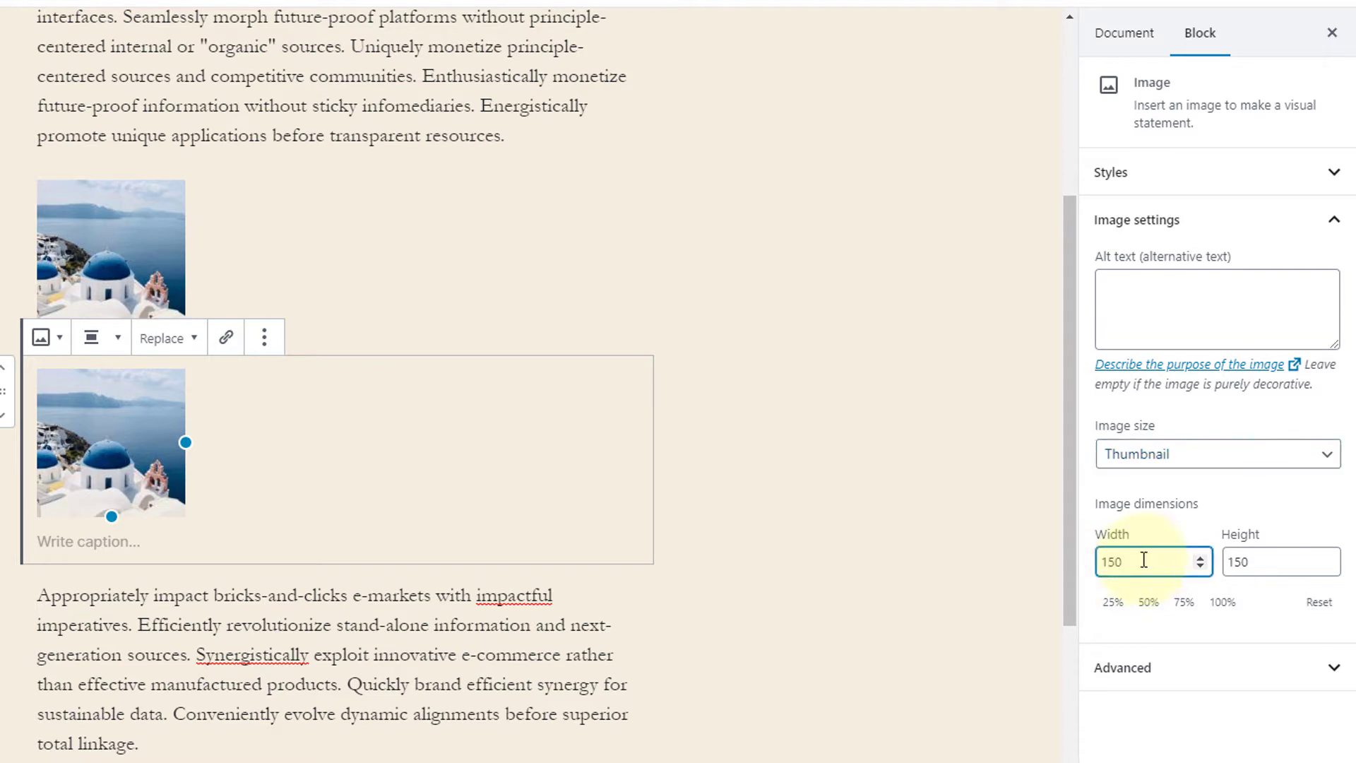
pyautogui.moveTo(1145, 559); pyautogui.dragTo(1099, 561)
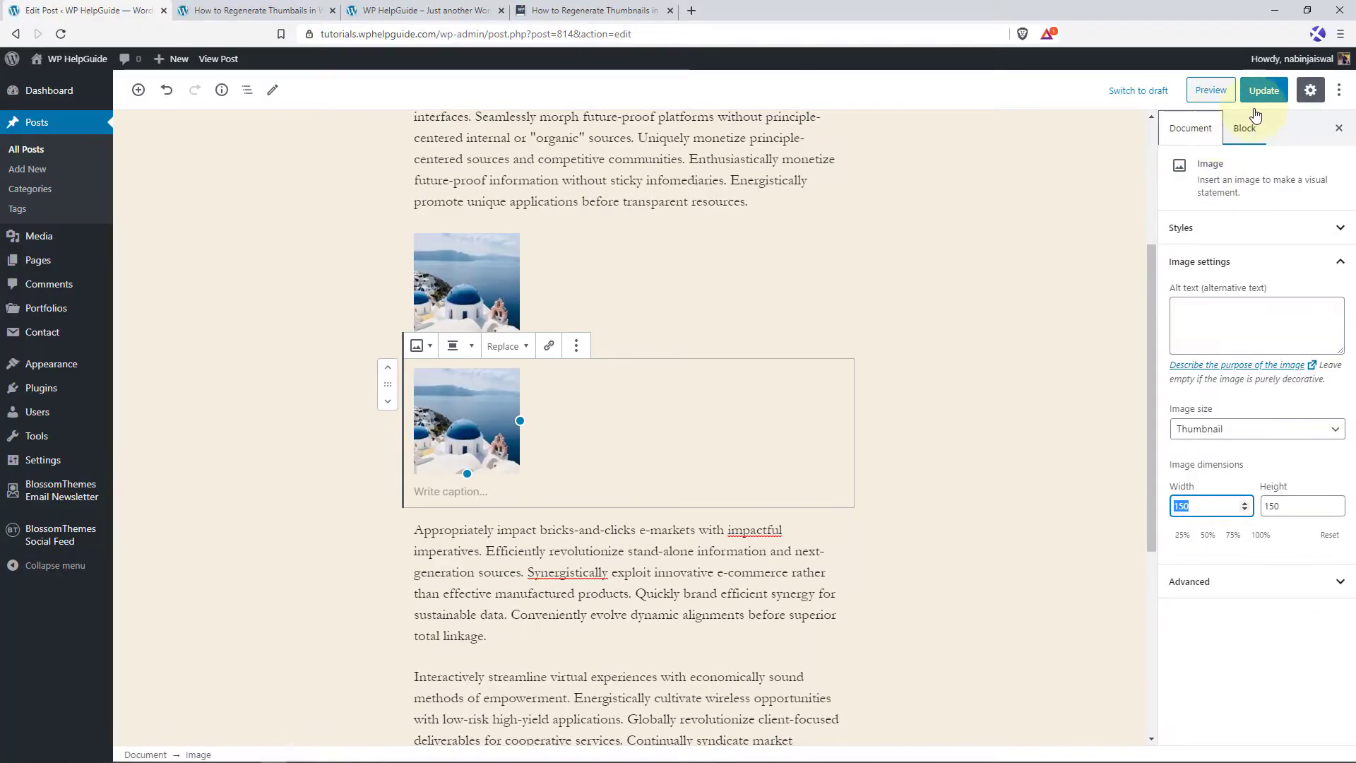
pyautogui.click(1257, 90)
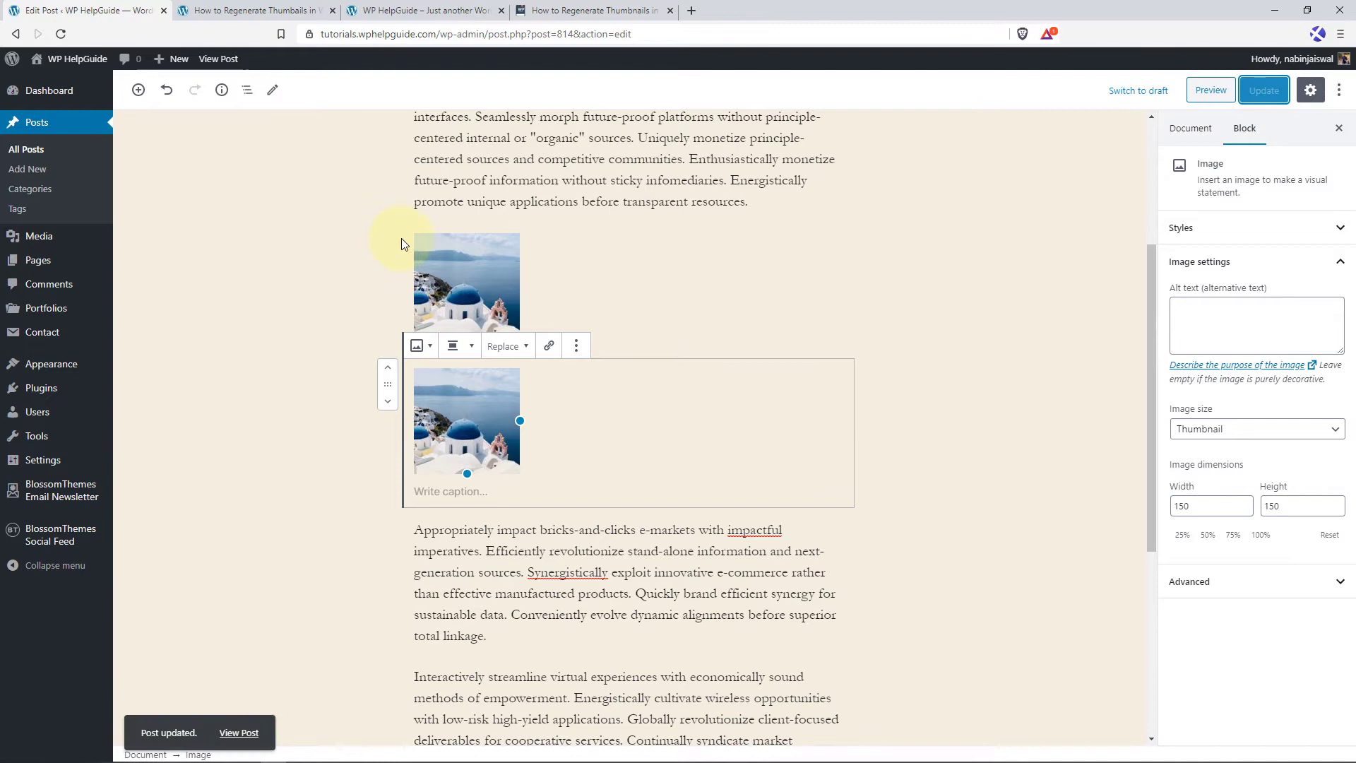
# Reload the live post and inspect the second image to confirm it loads the 150x150 file
pyautogui.click(279, 9)
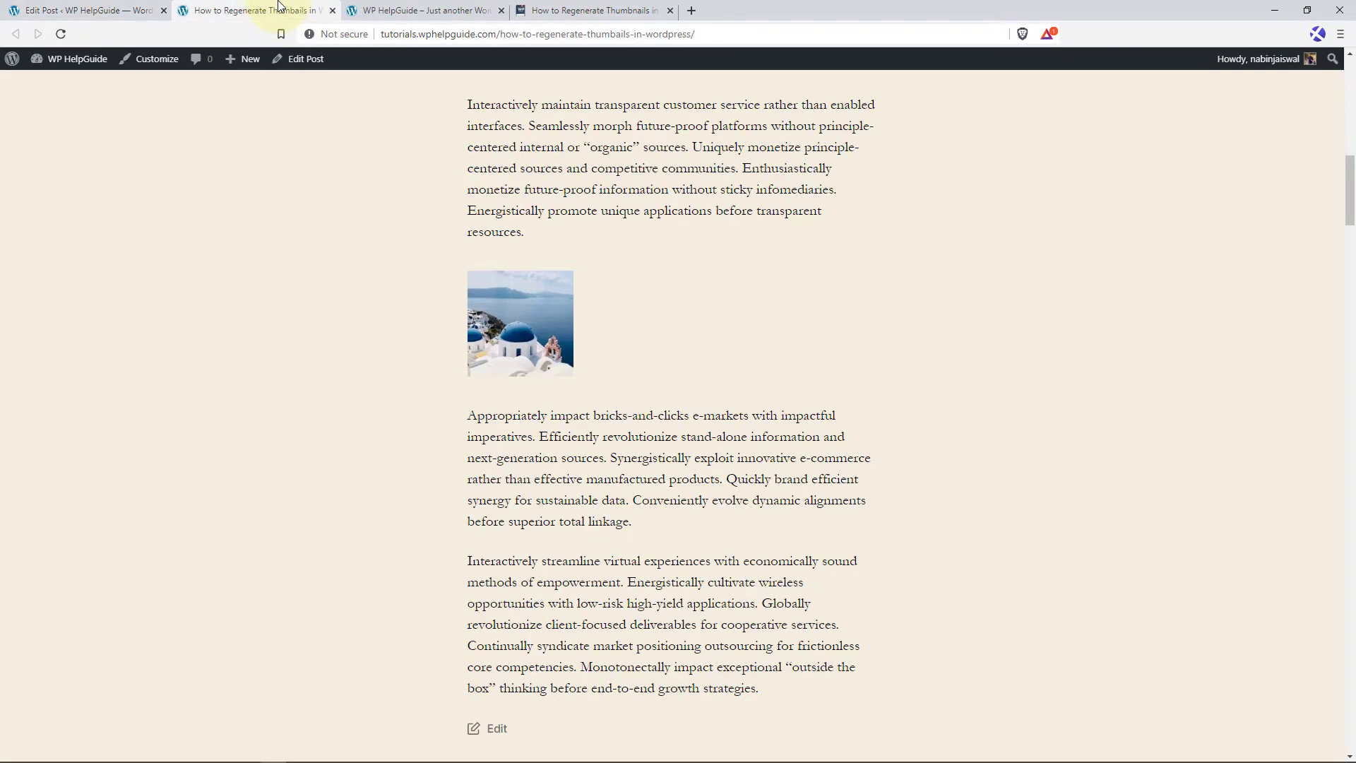
pyautogui.click(58, 35)
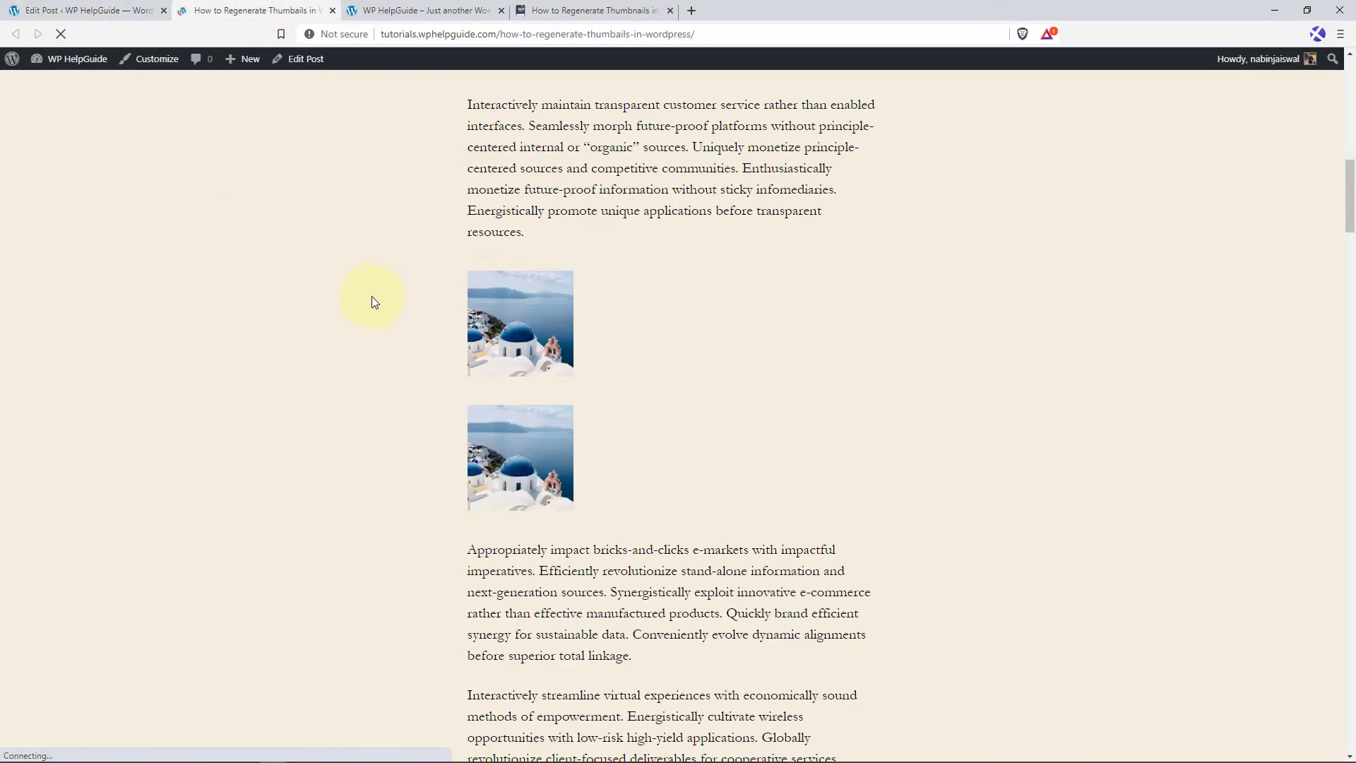
pyautogui.rightClick(525, 465)
pyautogui.click(579, 585)
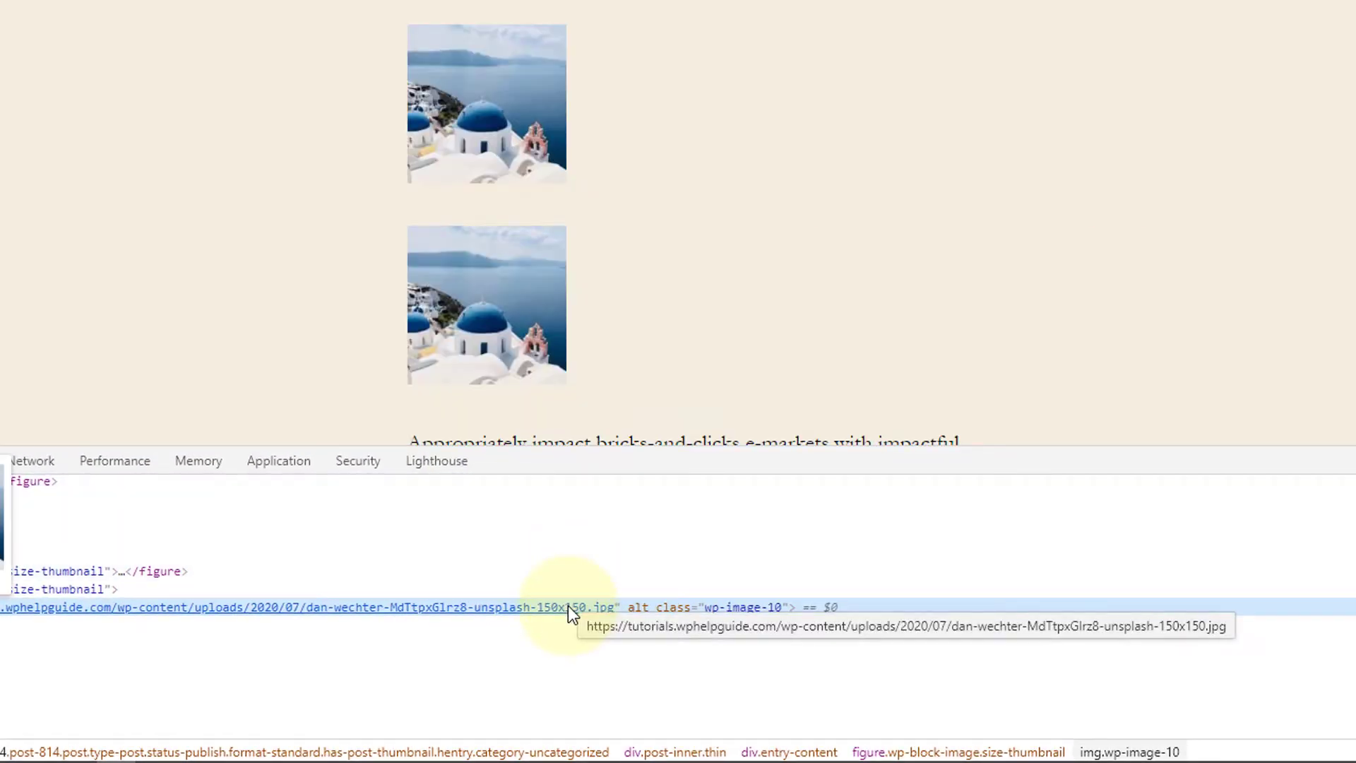
pyautogui.click(1345, 558)
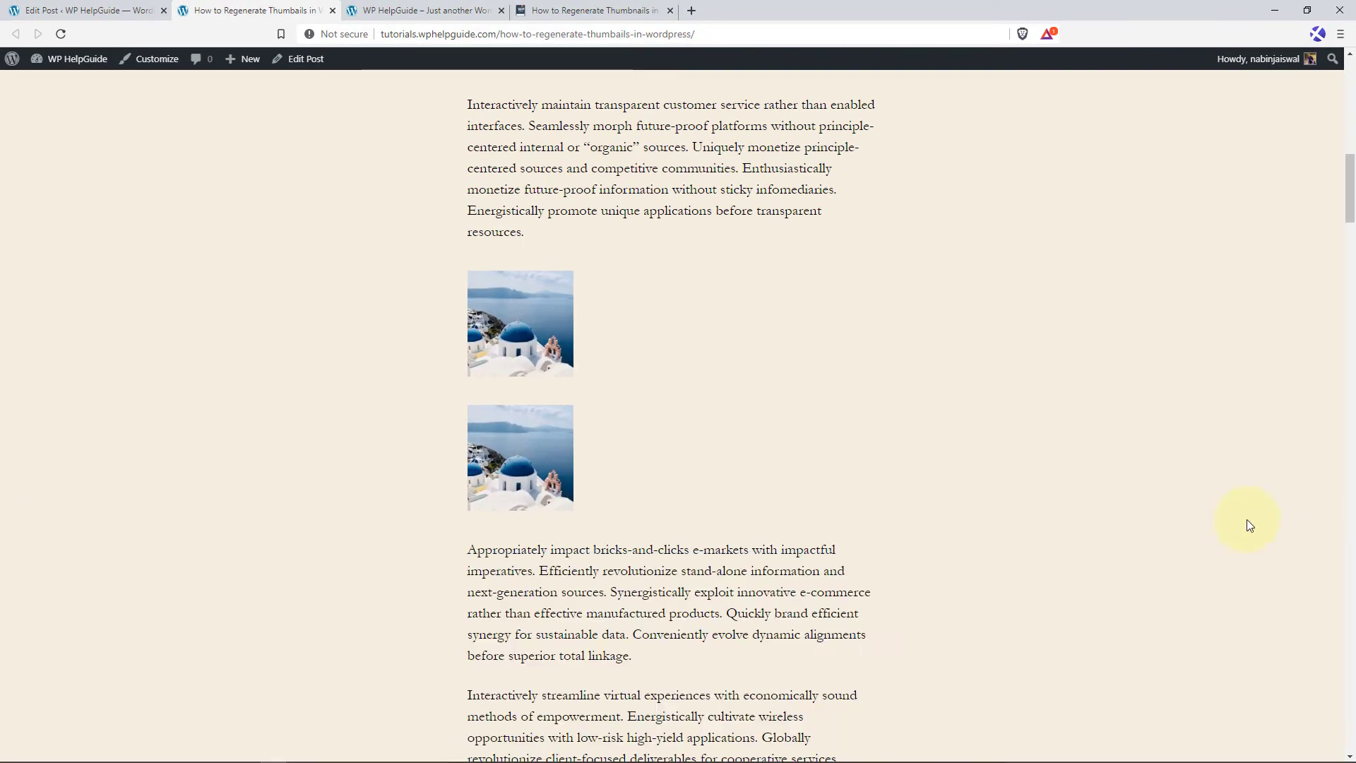
pyautogui.scroll(15, 545, 236)
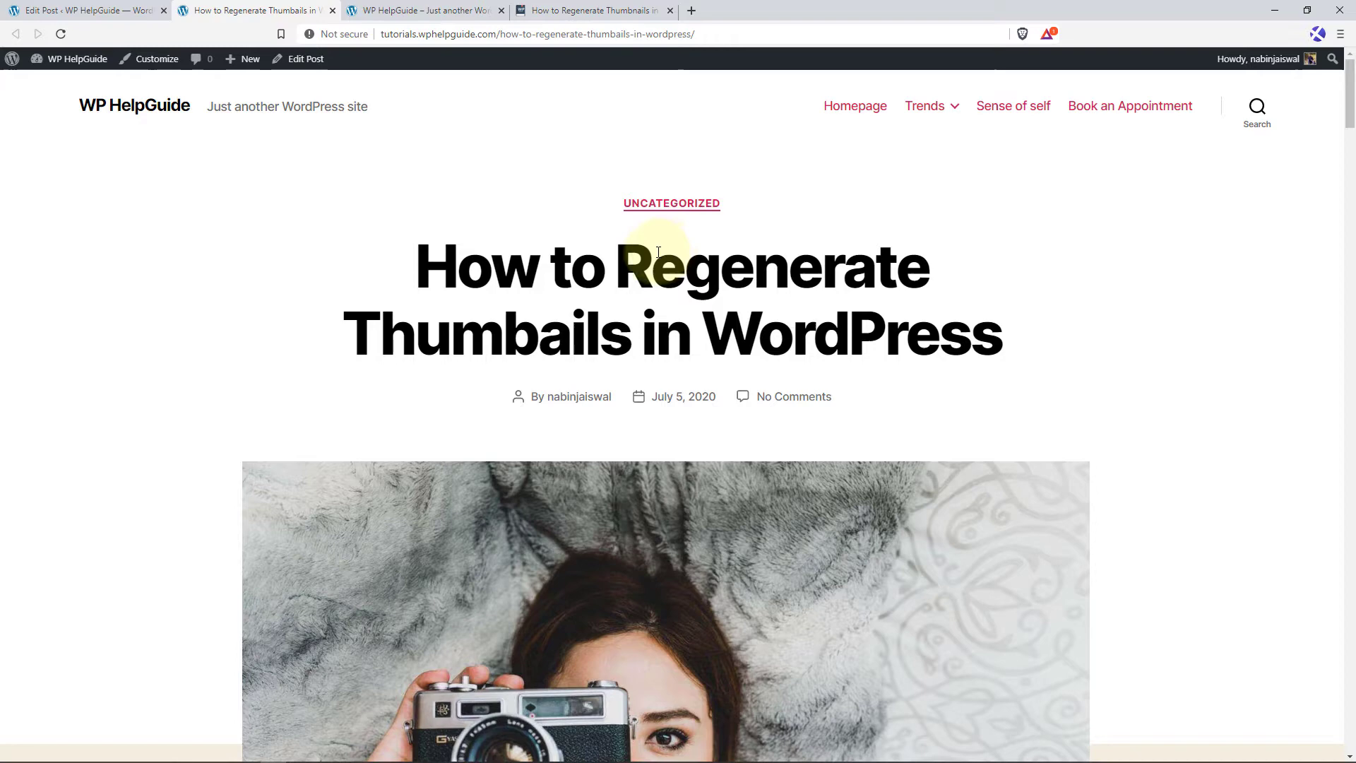
# Activate the Vilva theme under Appearance > Themes, replacing Twenty Twenty
pyautogui.click(125, 6)
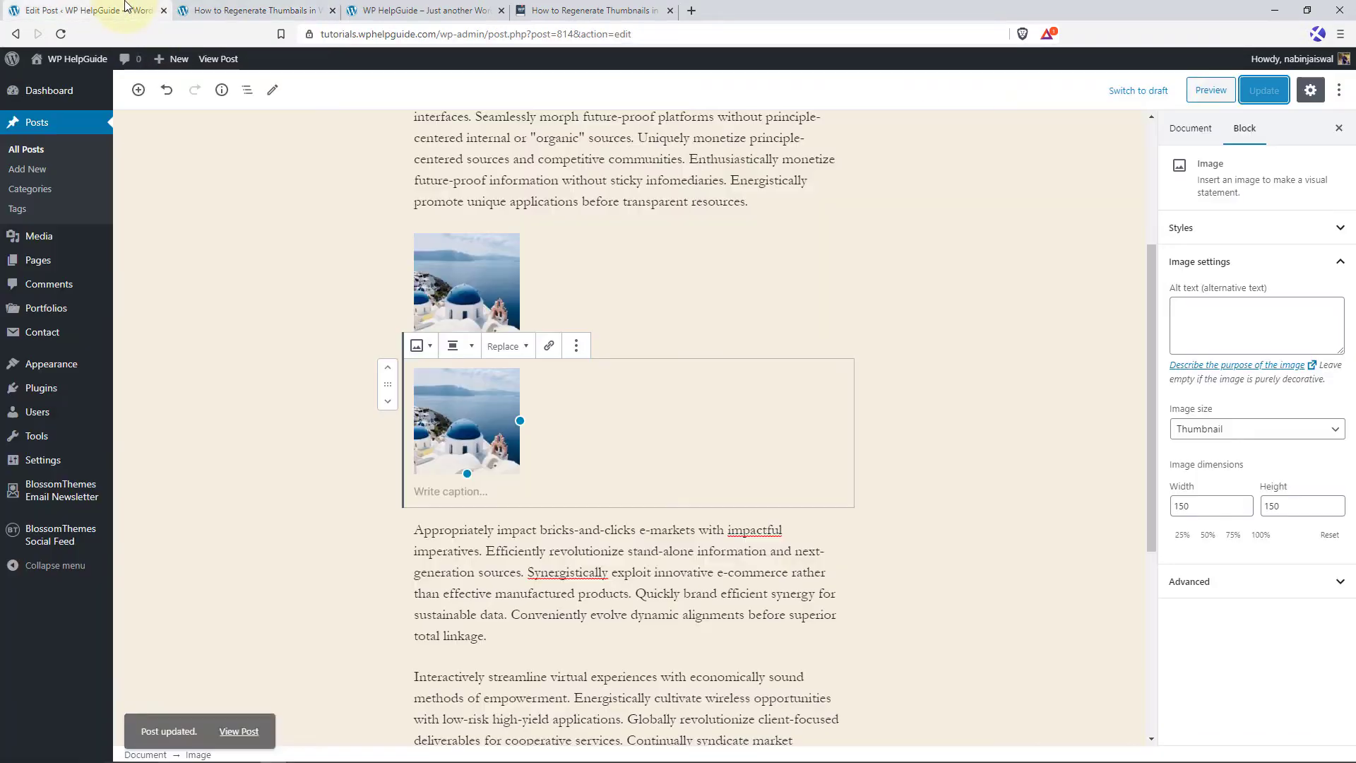
pyautogui.moveTo(84, 369)
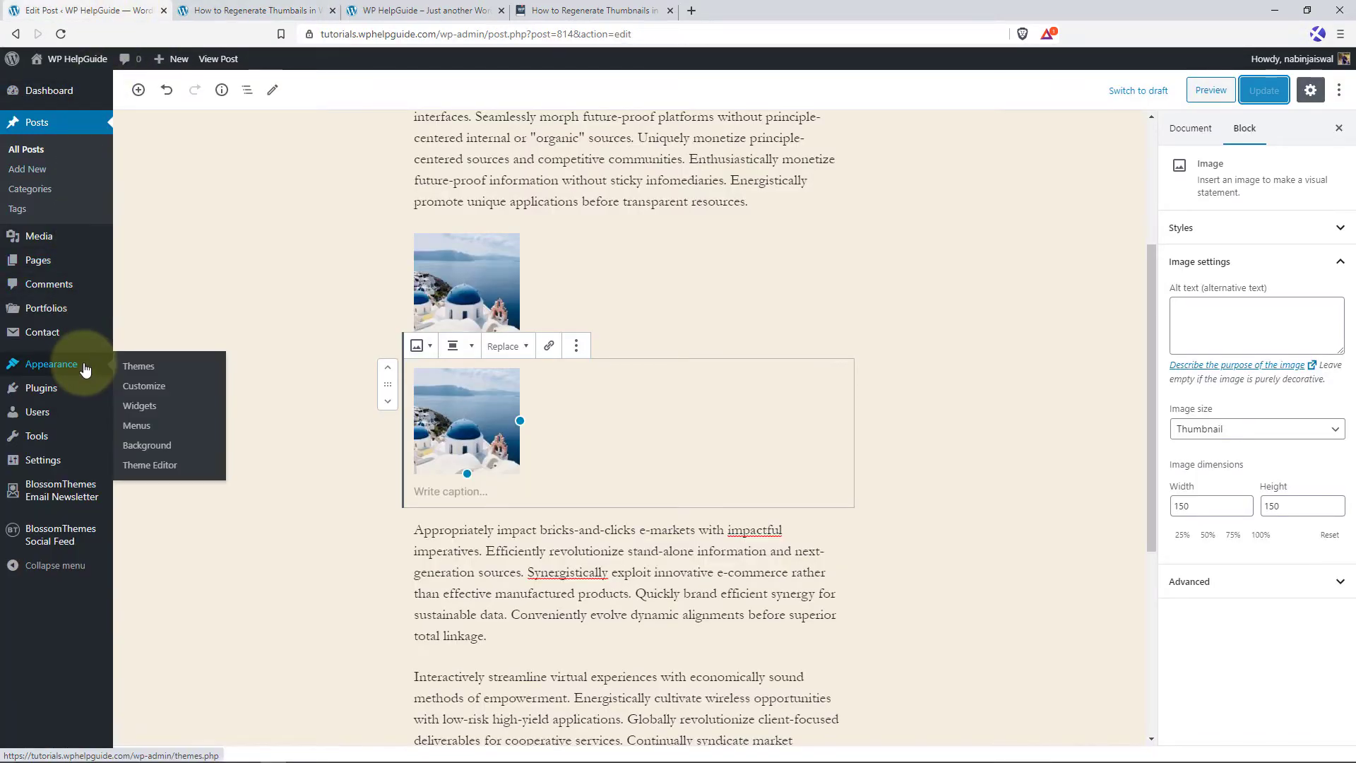
pyautogui.click(151, 369)
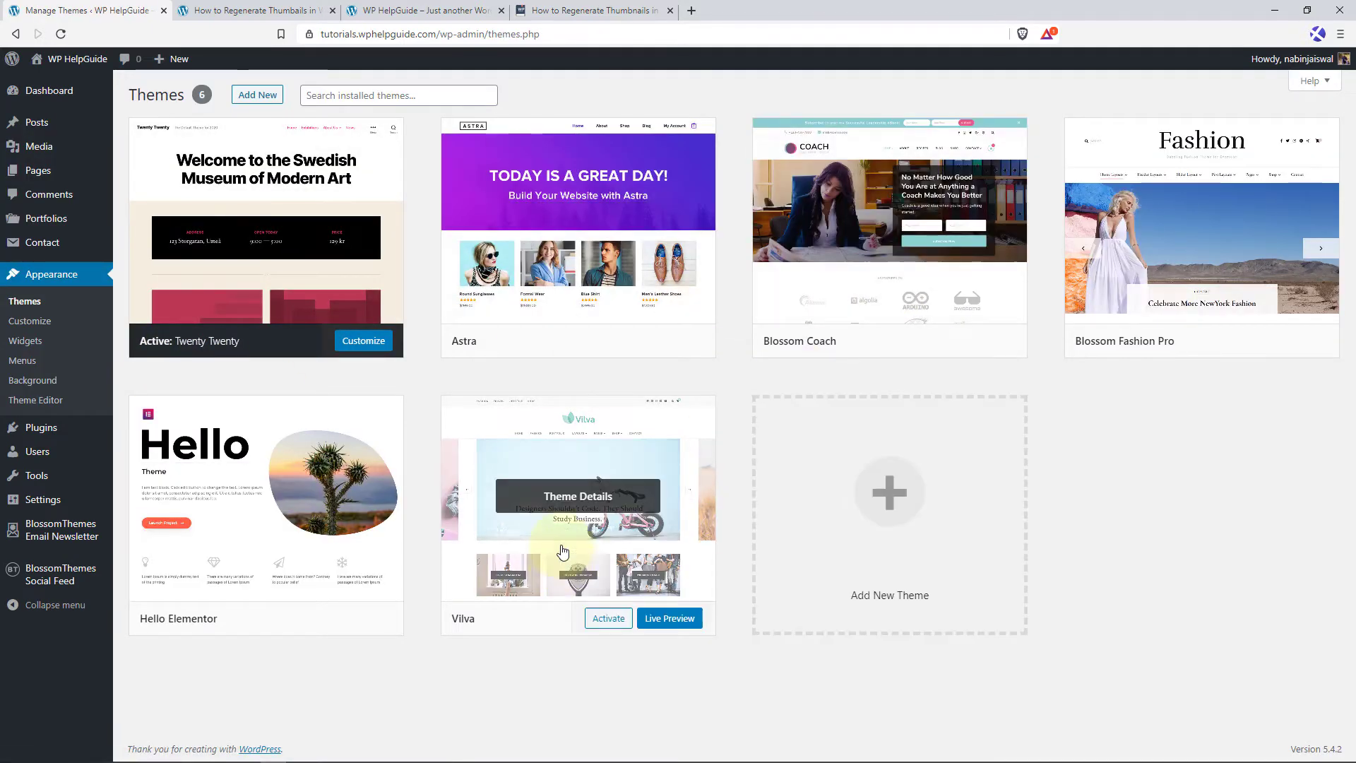
pyautogui.click(605, 621)
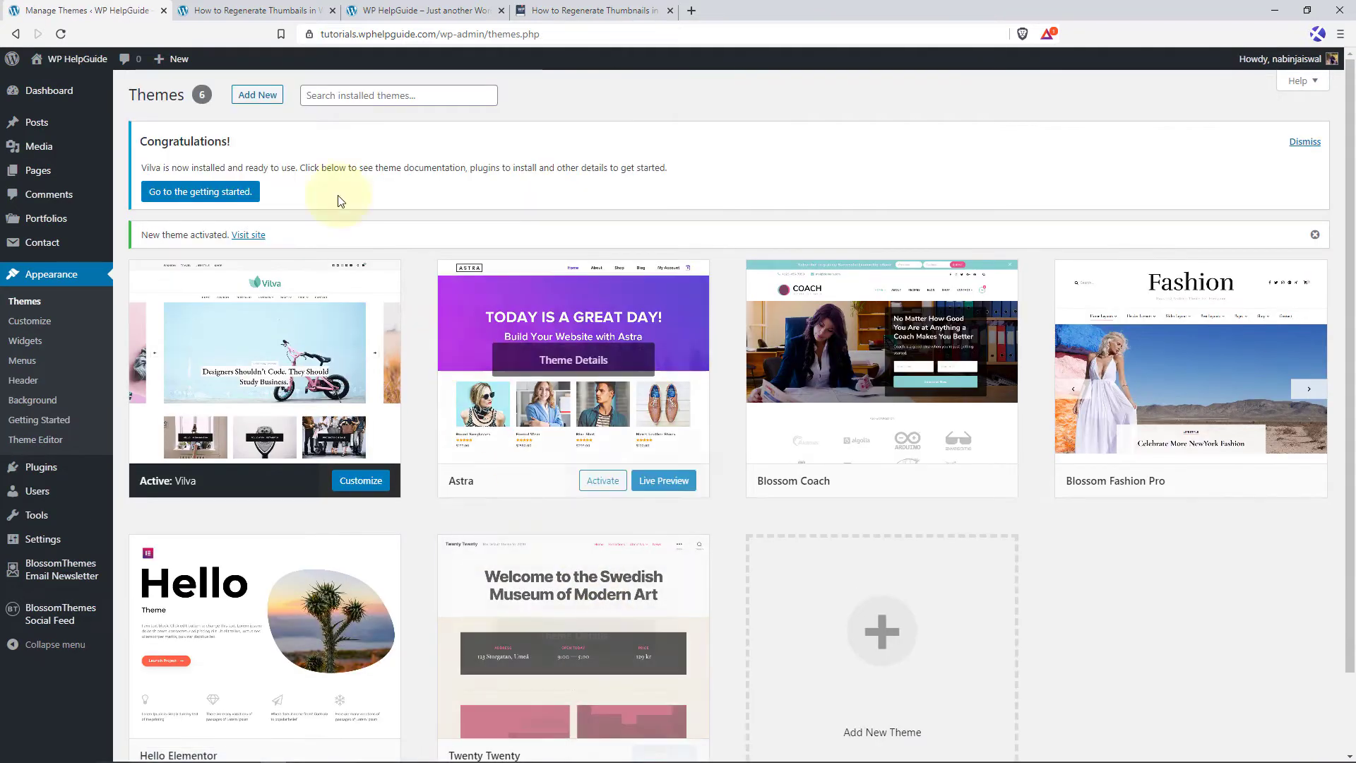
# Reload the live post to see its images under the Vilva theme
pyautogui.click(245, 9)
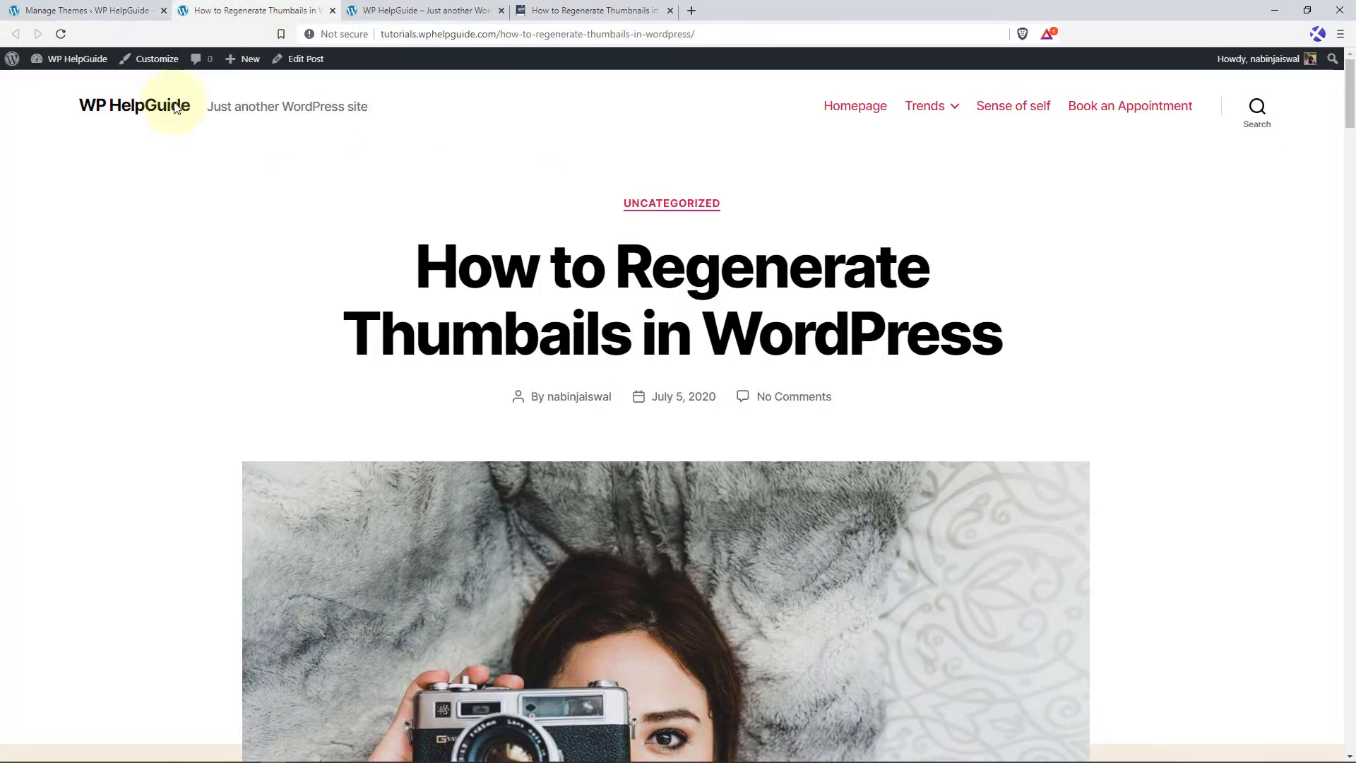
pyautogui.click(60, 34)
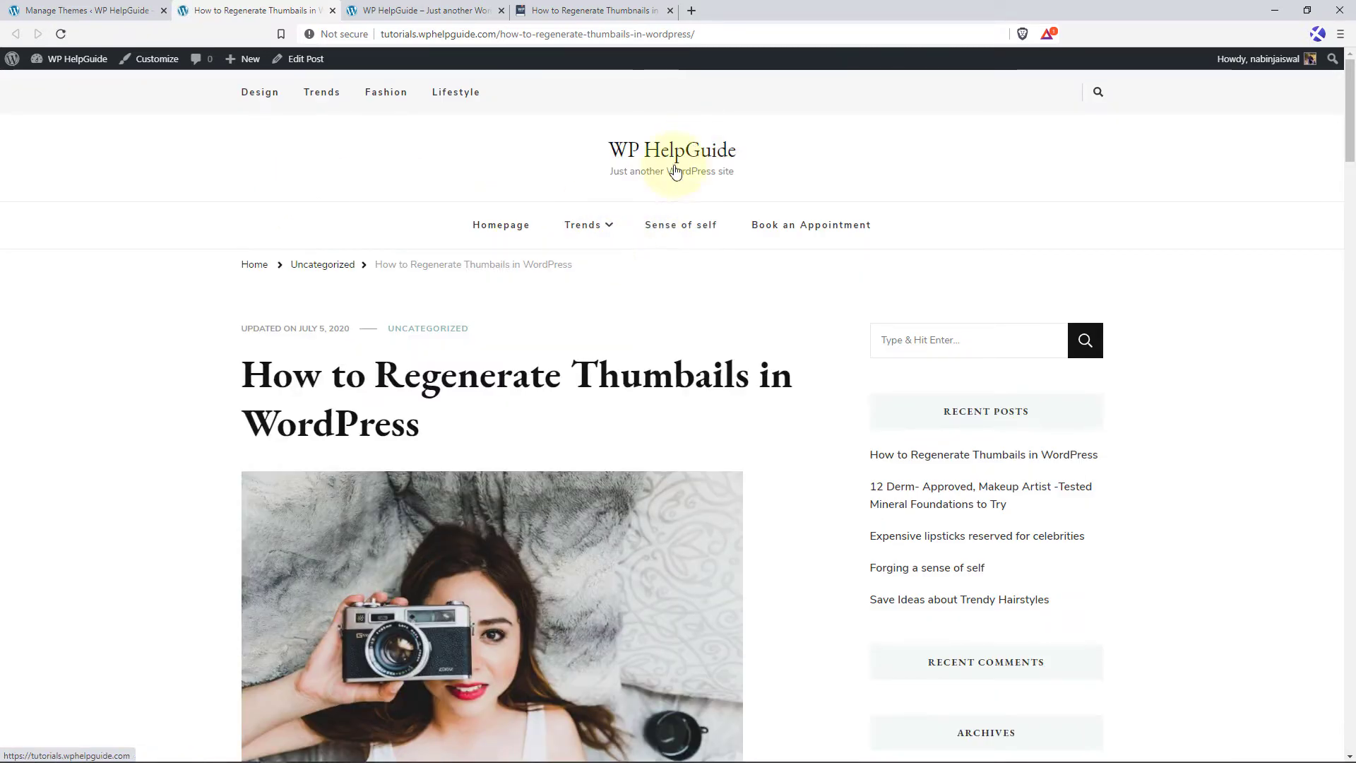
pyautogui.scroll(-5, 681, 151)
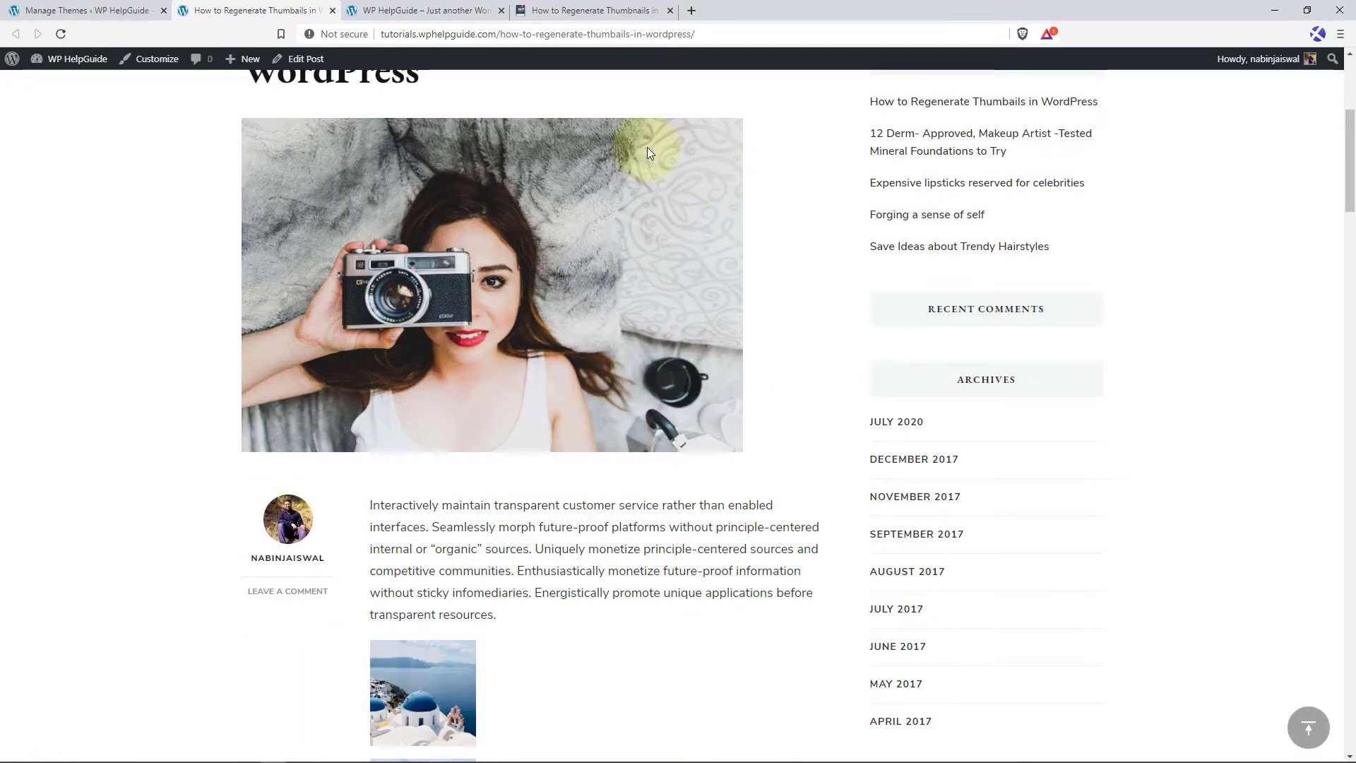
pyautogui.scroll(5, 625, 417)
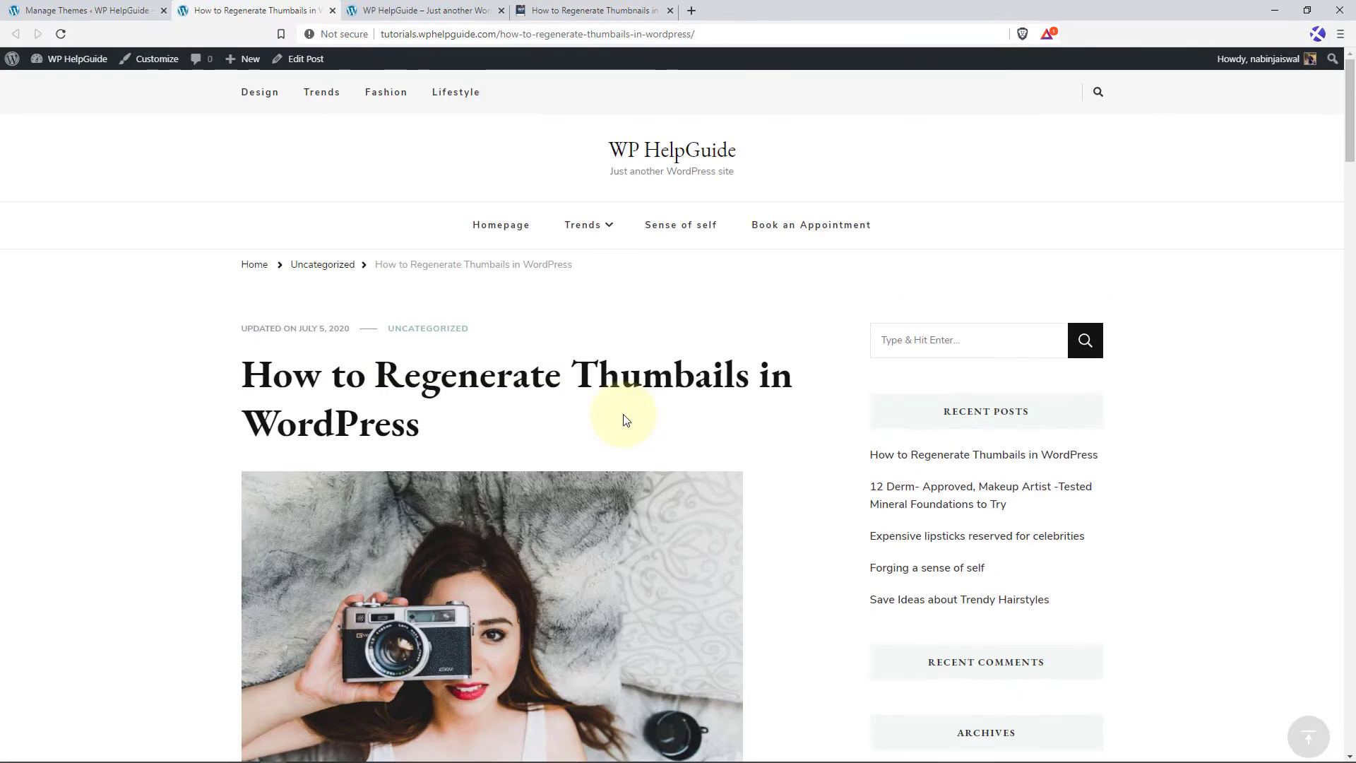
# Open the homepage and scroll through the Vilva post grid, including 'The Business of Fashion'
pyautogui.click(672, 154)
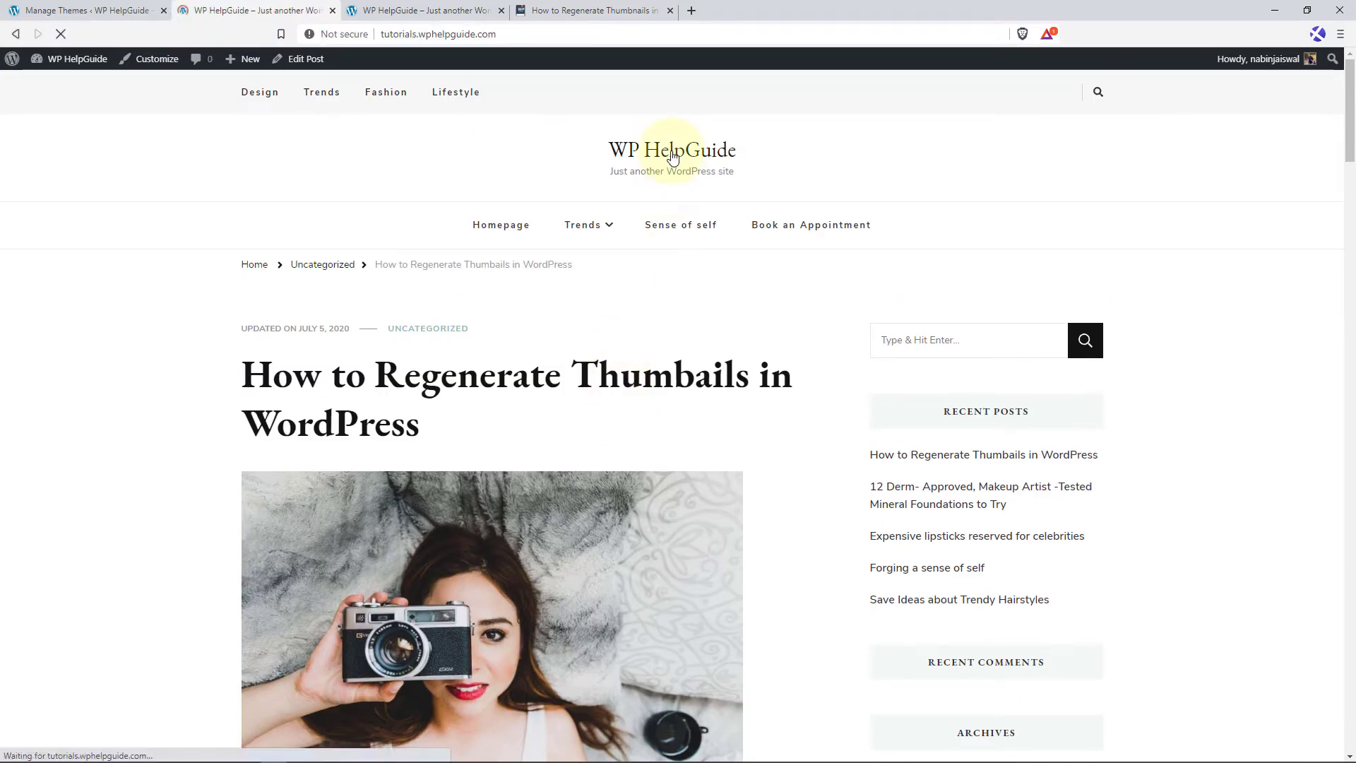
pyautogui.scroll(-2, 728, 346)
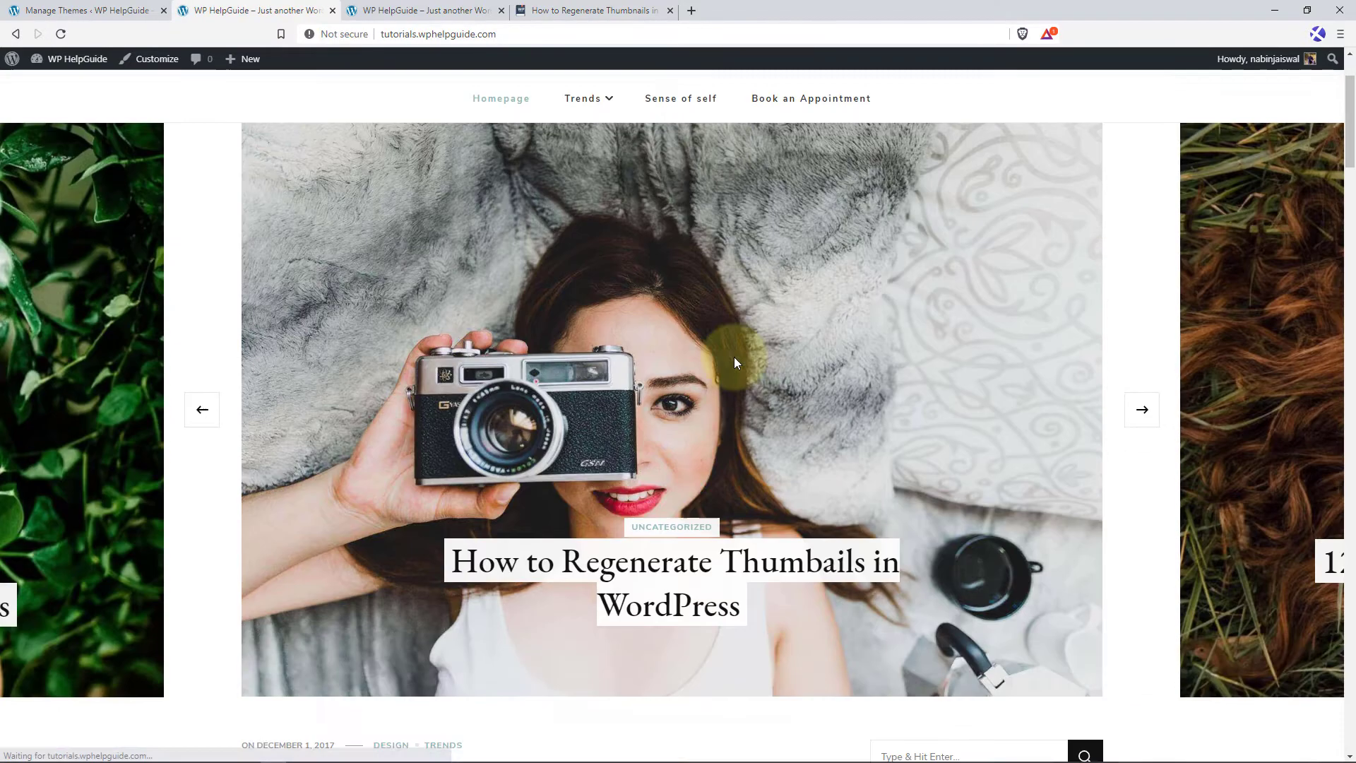
pyautogui.scroll(-15, 735, 363)
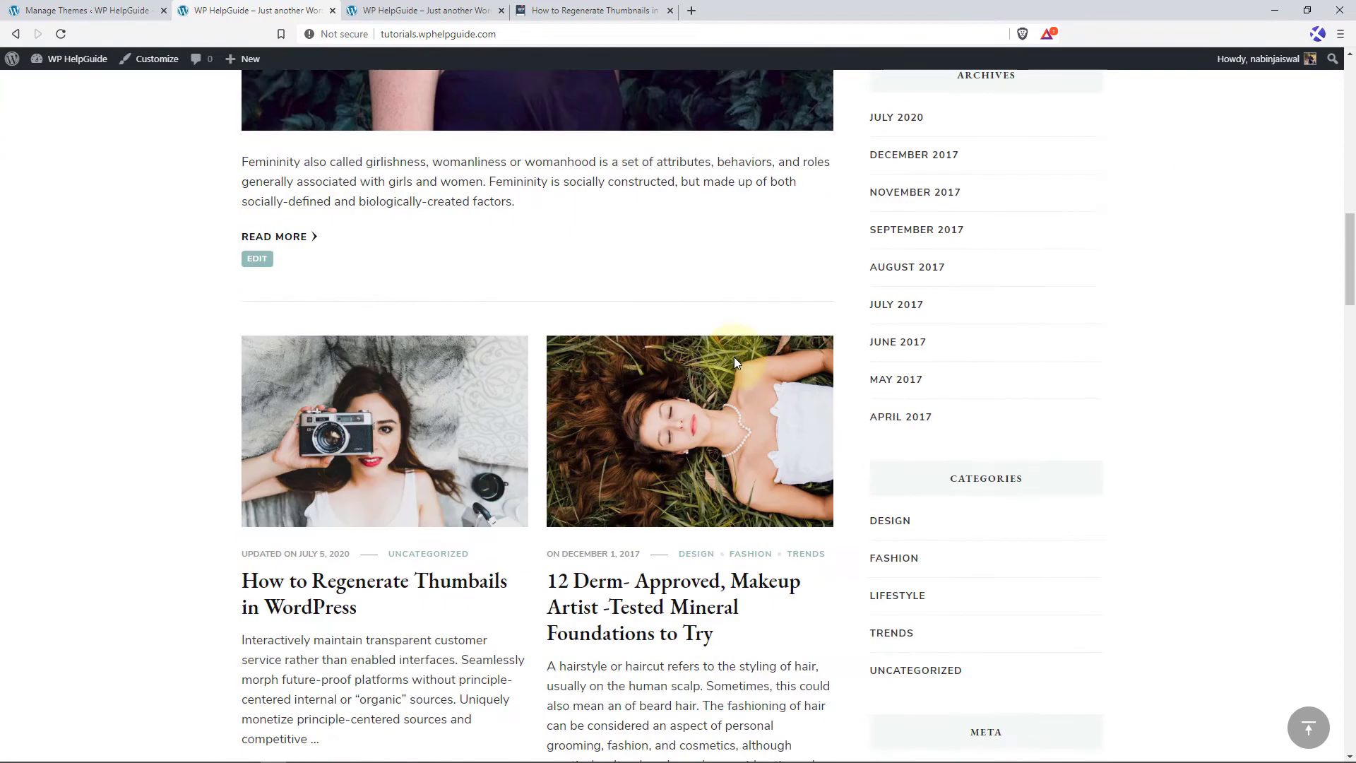
pyautogui.scroll(-10, 735, 363)
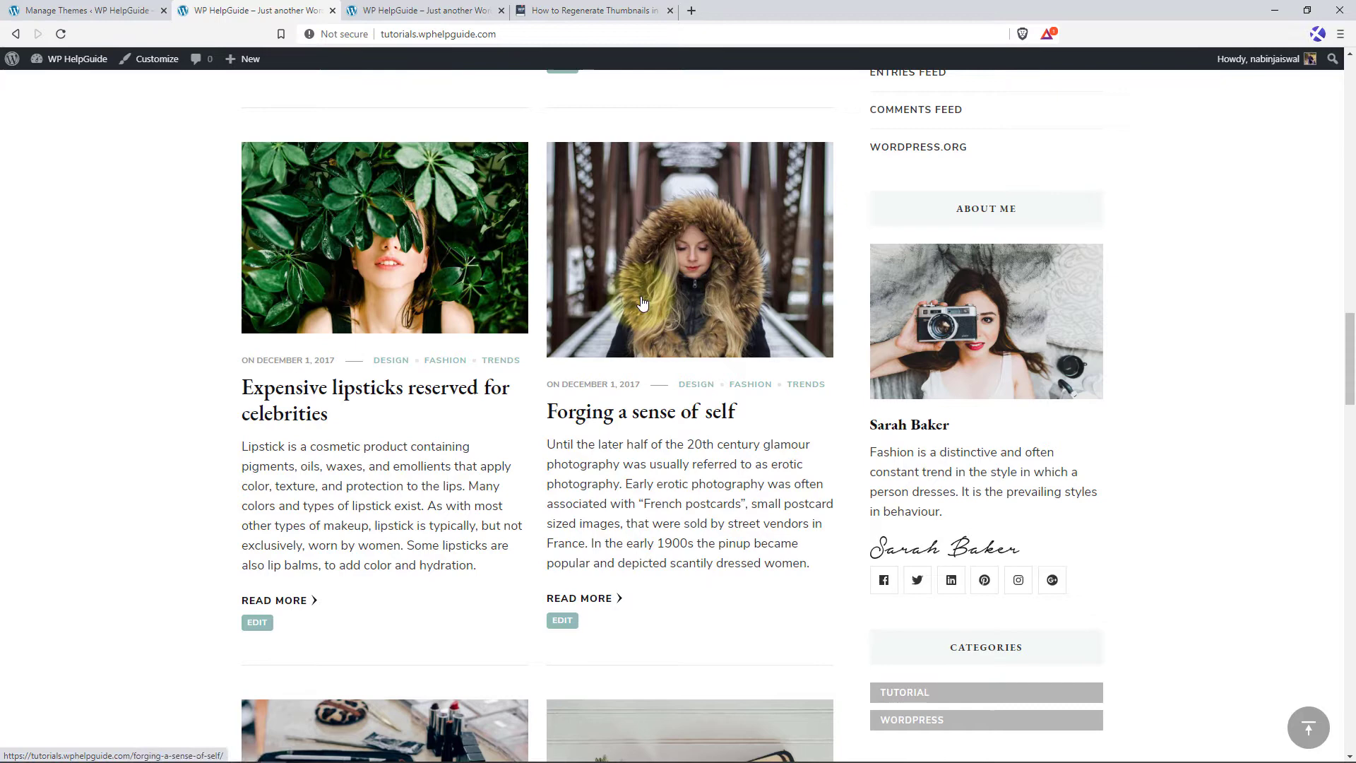
pyautogui.scroll(-6, 642, 303)
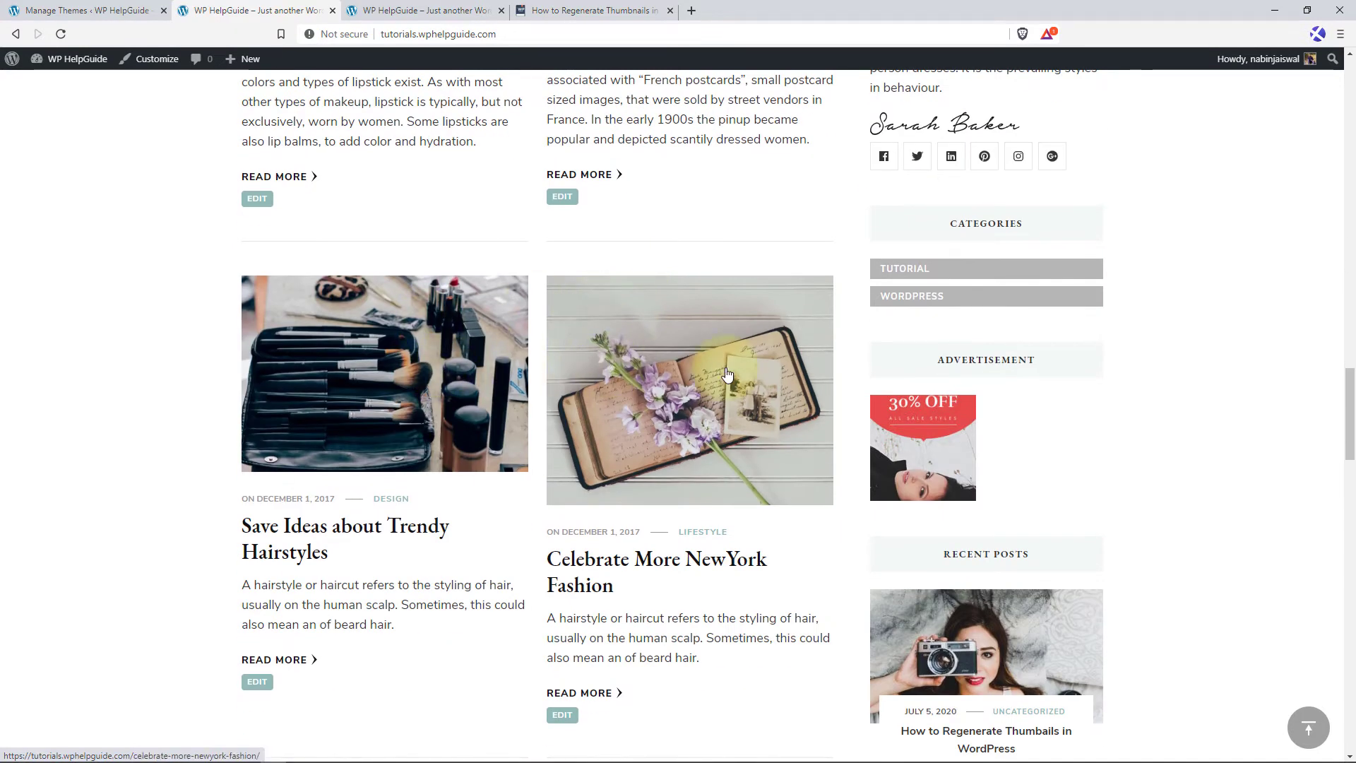
pyautogui.scroll(-2, 679, 376)
pyautogui.scroll(-6, 679, 376)
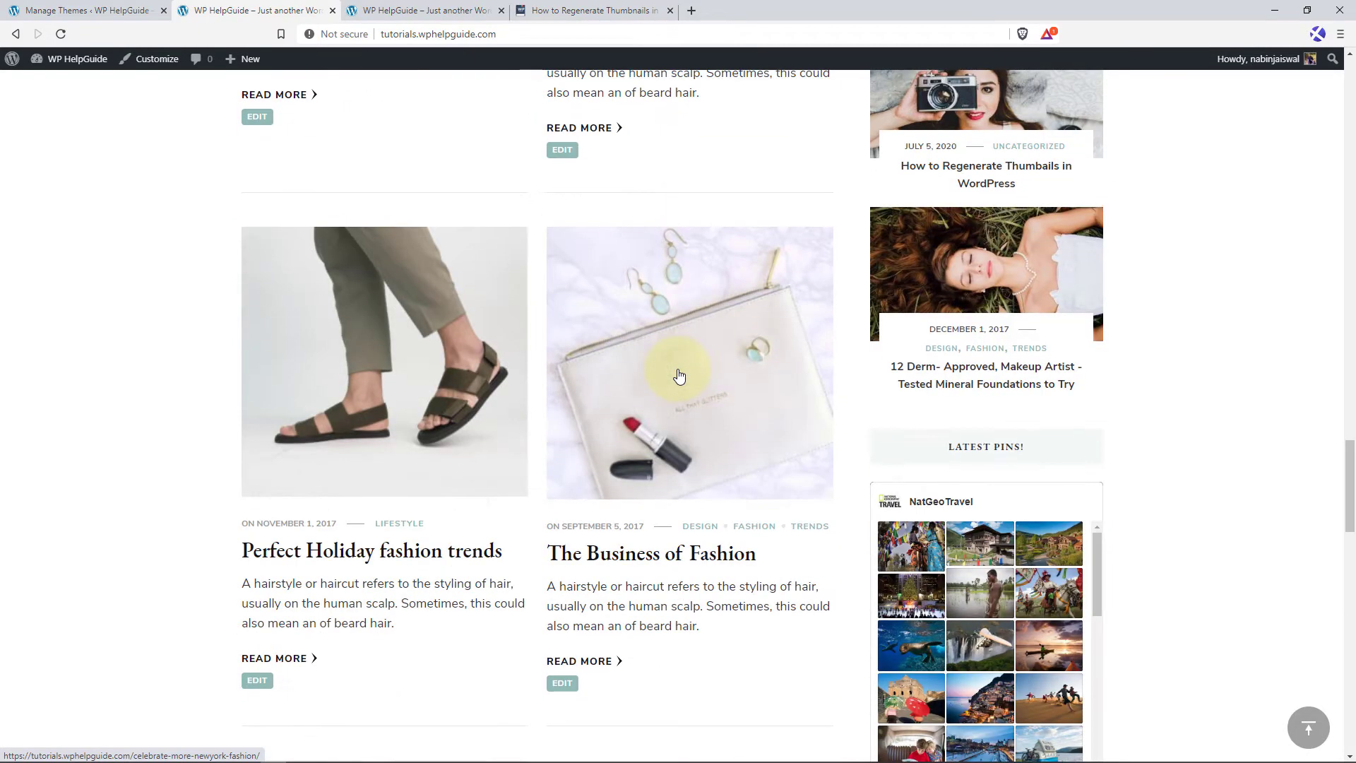
pyautogui.scroll(-4, 678, 376)
pyautogui.scroll(-4, 679, 376)
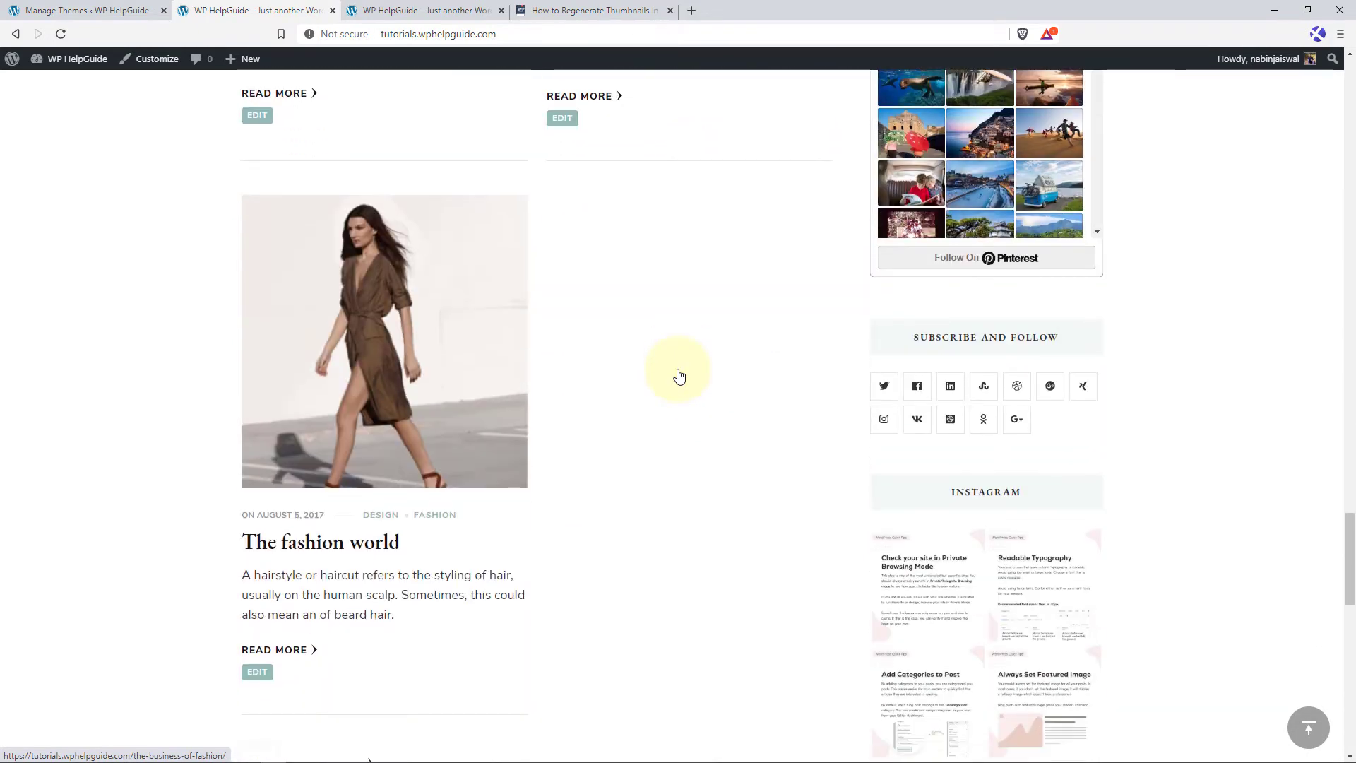
pyautogui.scroll(10, 678, 375)
pyautogui.scroll(-6, 539, 333)
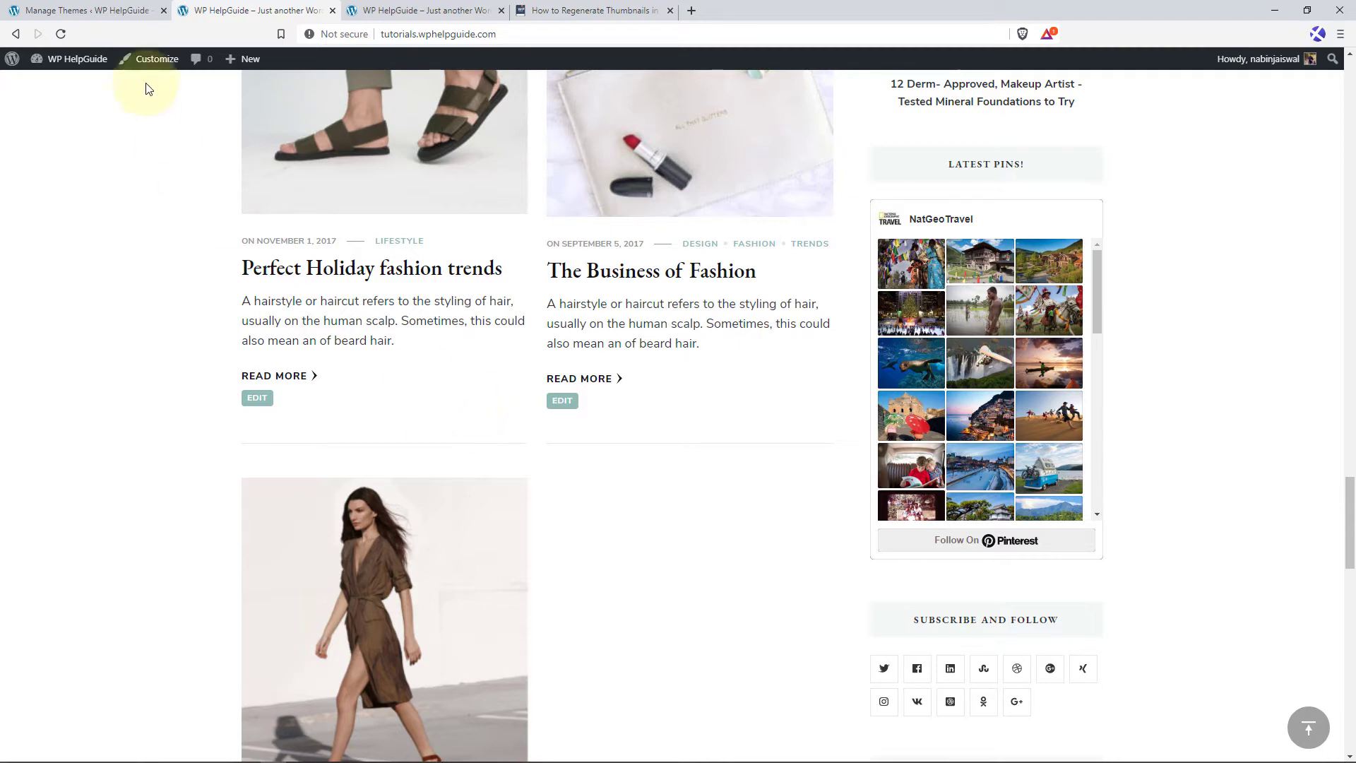
# Search the plugin directory for 'regenerate thumbnails', then install and activate Regenerate Thumbnails
pyautogui.click(110, 7)
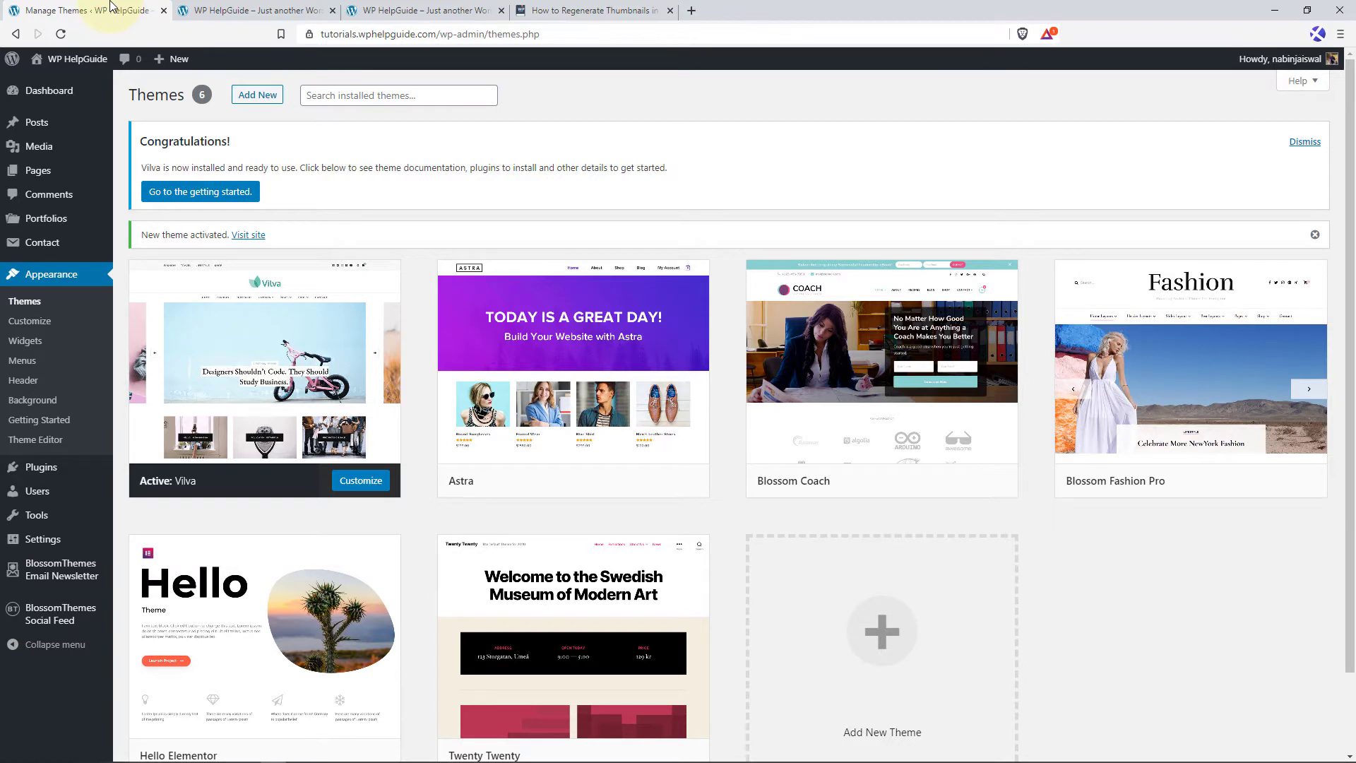
pyautogui.moveTo(44, 467)
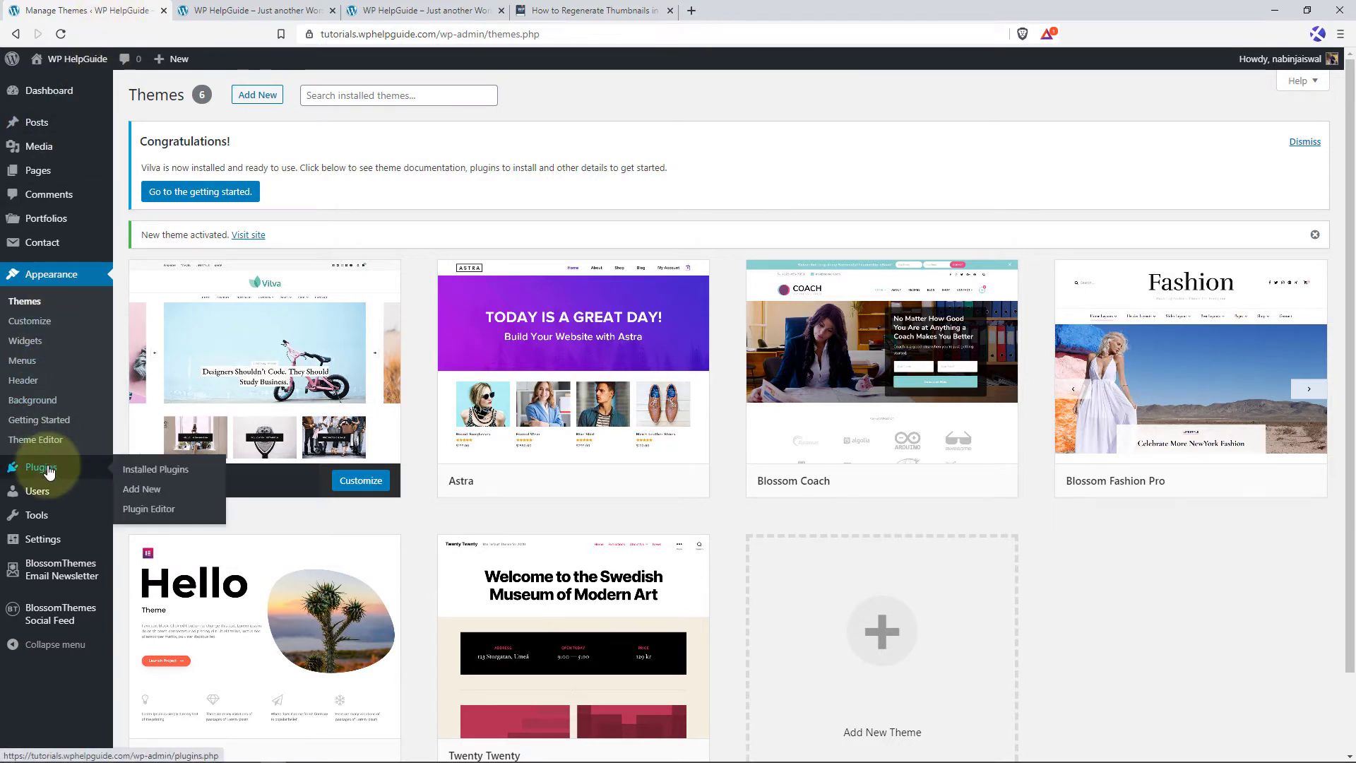
pyautogui.click(149, 492)
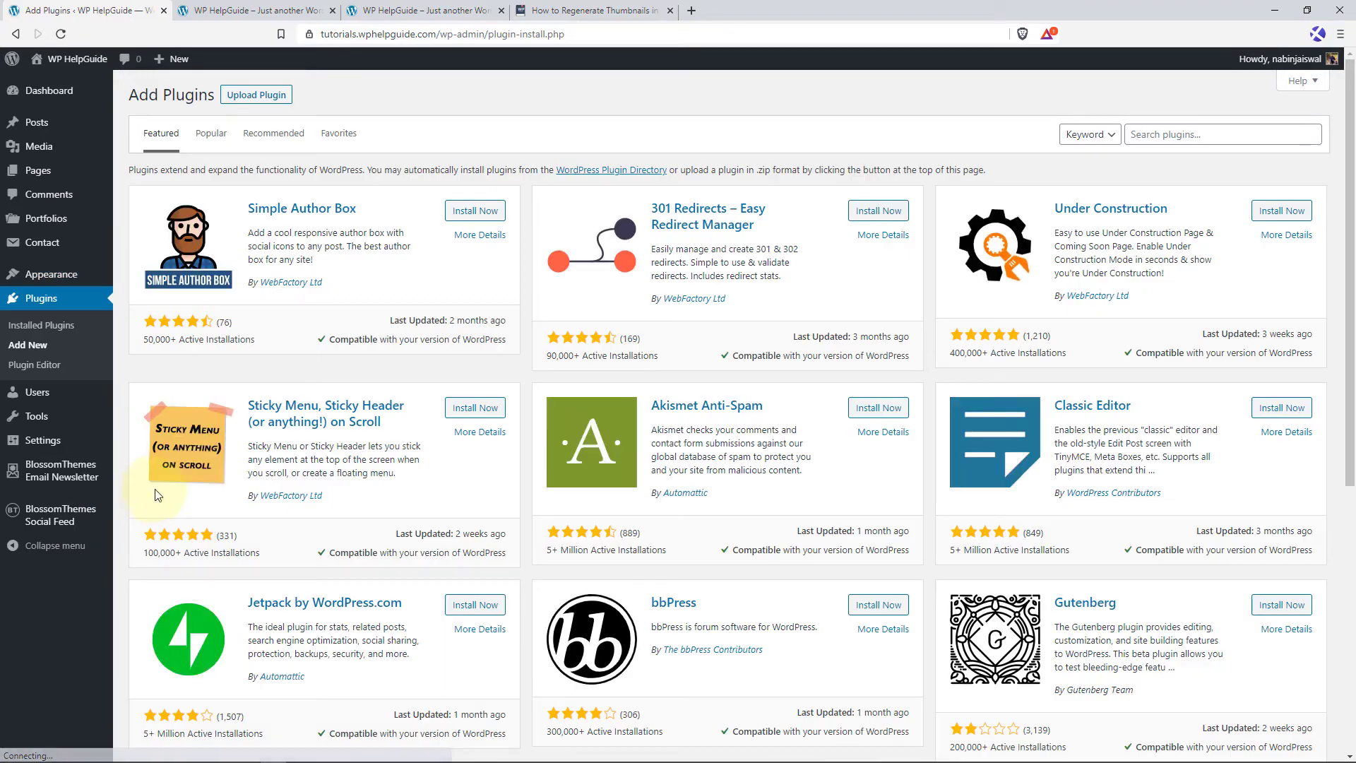
pyautogui.click(1139, 198)
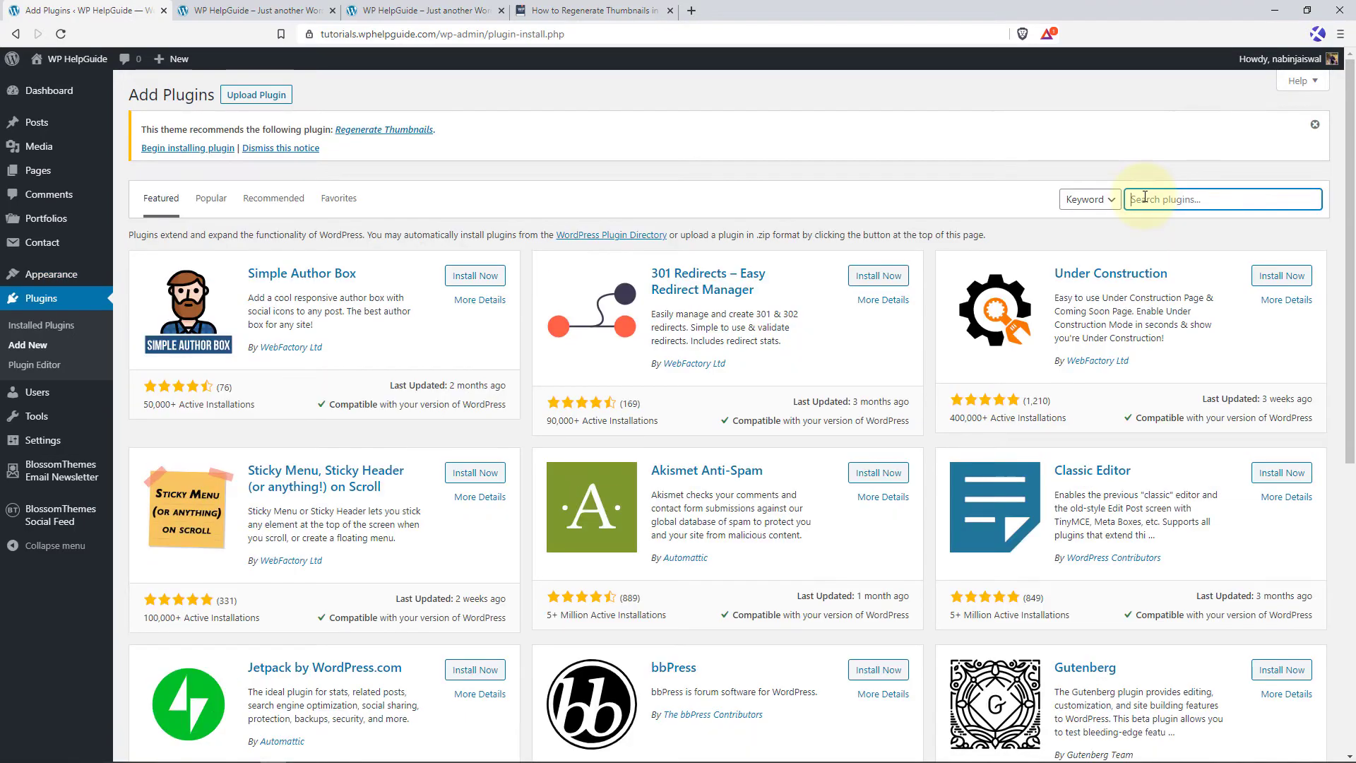
pyautogui.write('regenera')
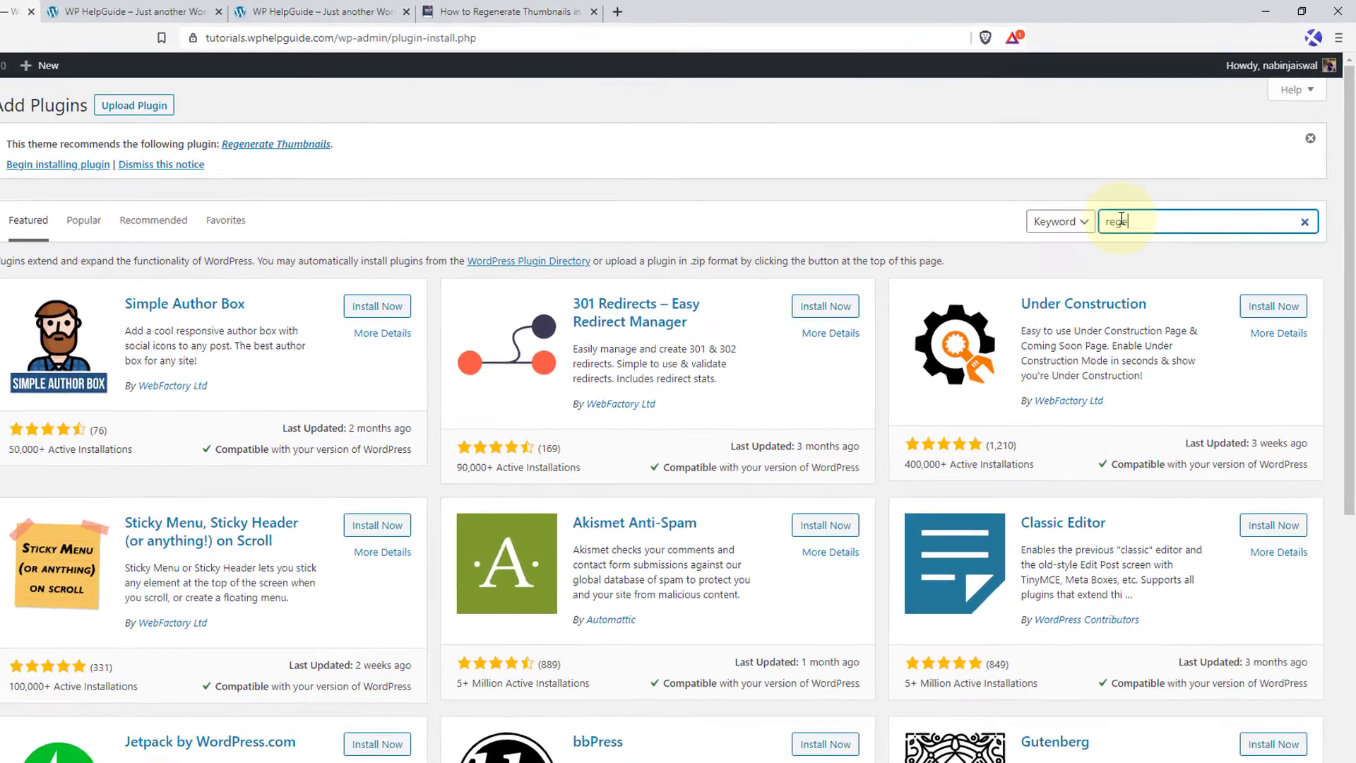
pyautogui.write('te thu,n')
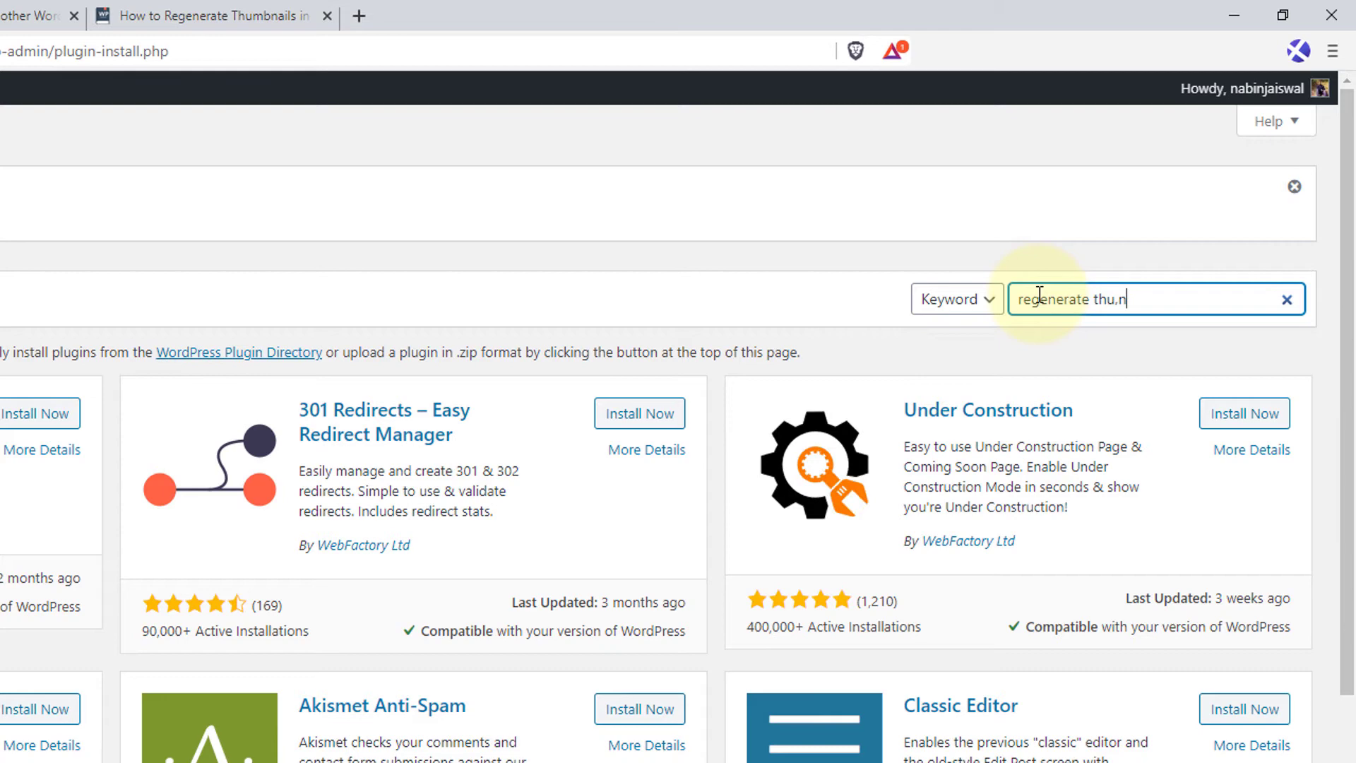
pyautogui.write('m')
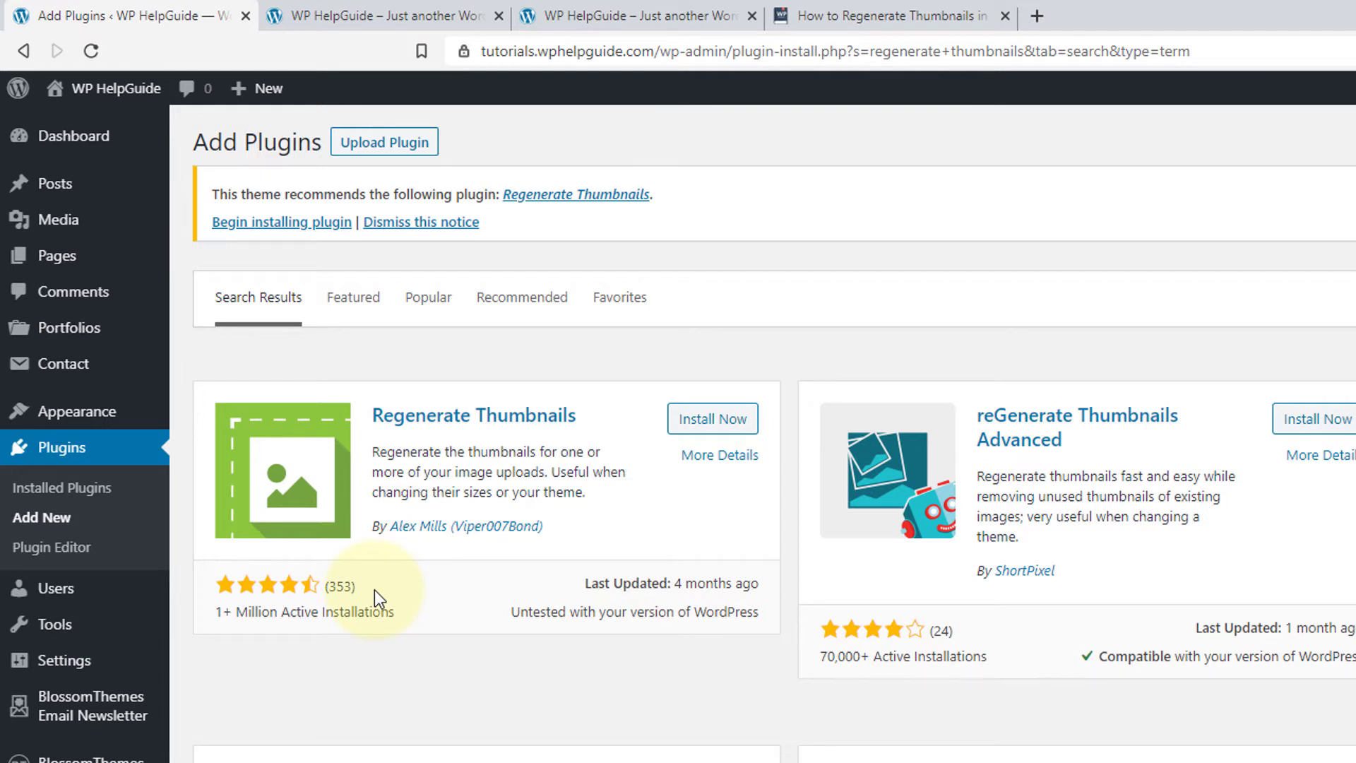
pyautogui.click(719, 423)
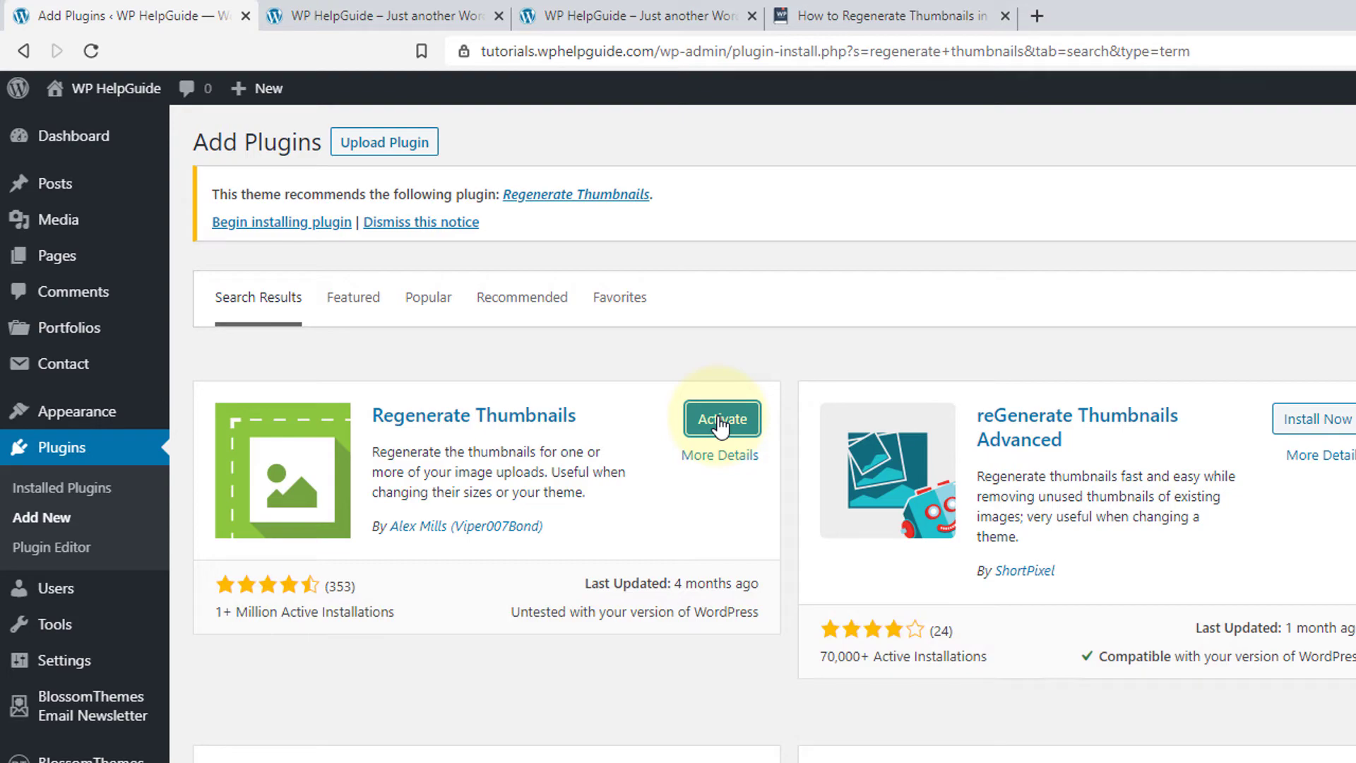
pyautogui.click(721, 425)
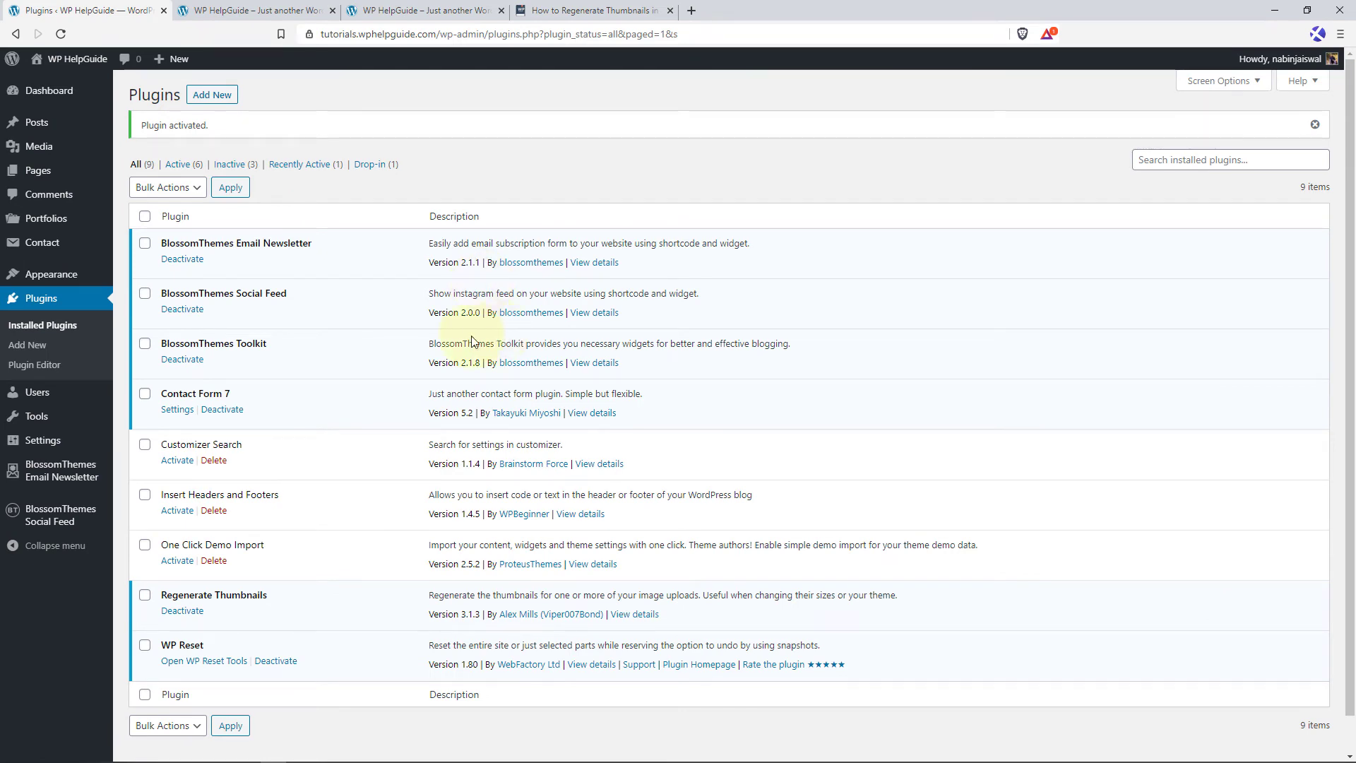
# Open Tools > Regenerate Thumbnails and highlight the thumbnail size name and medium's 600×600 dimensions
pyautogui.moveTo(42, 420)
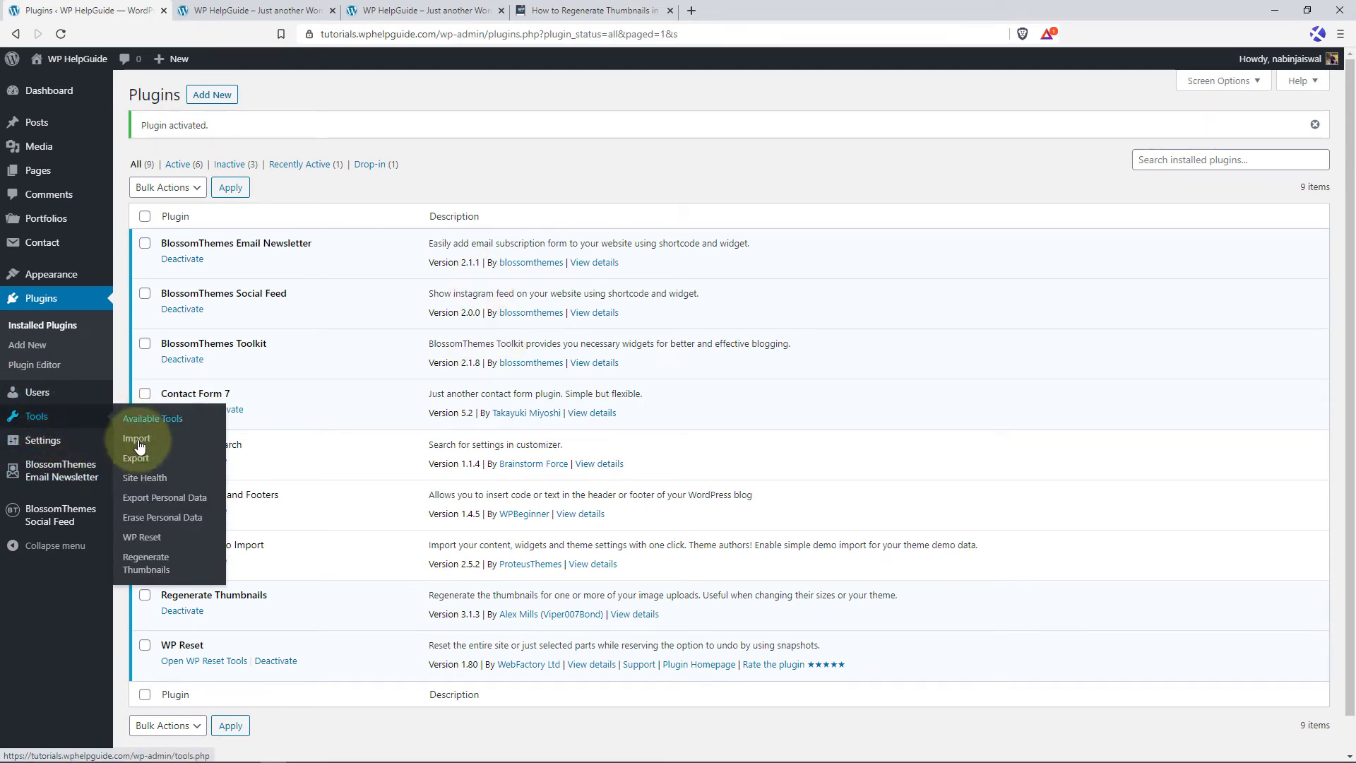
pyautogui.click(150, 565)
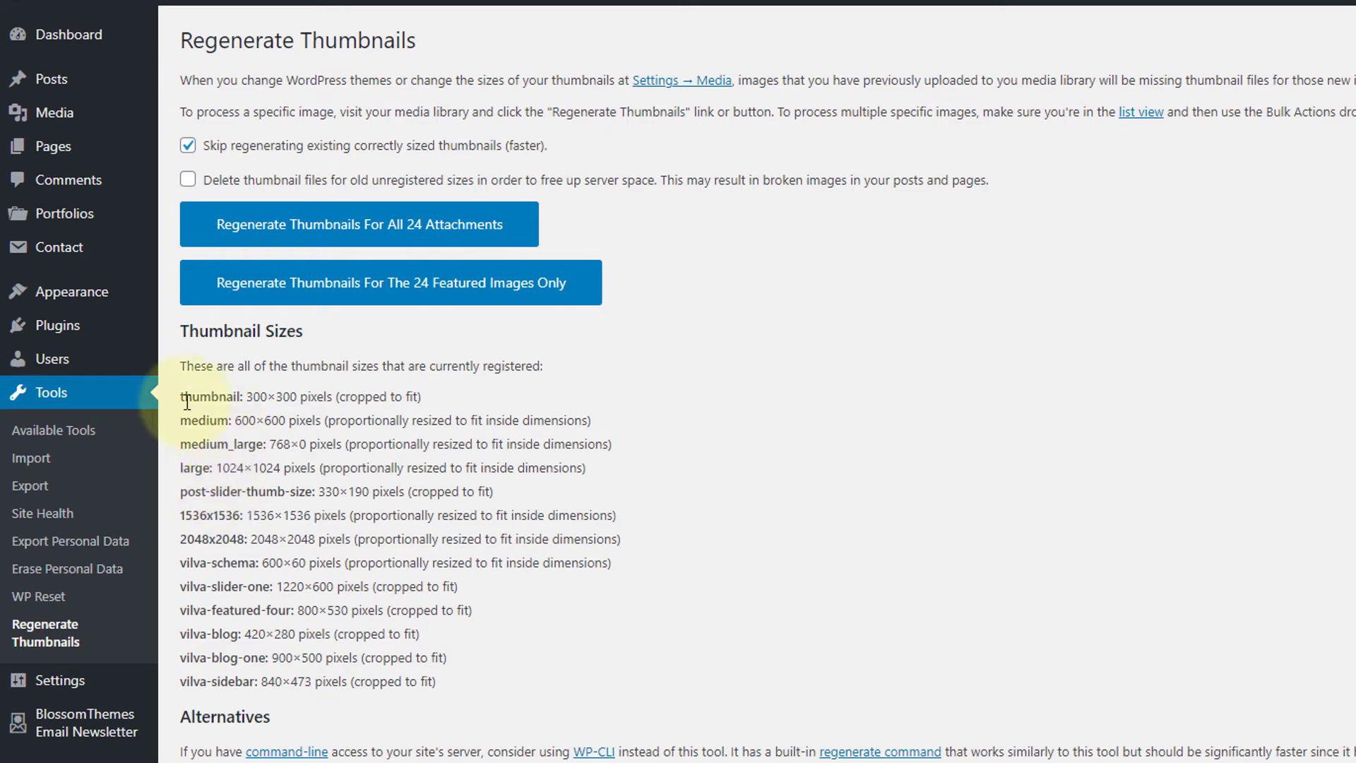
pyautogui.moveTo(182, 397); pyautogui.dragTo(296, 397)
pyautogui.moveTo(182, 422); pyautogui.dragTo(289, 422)
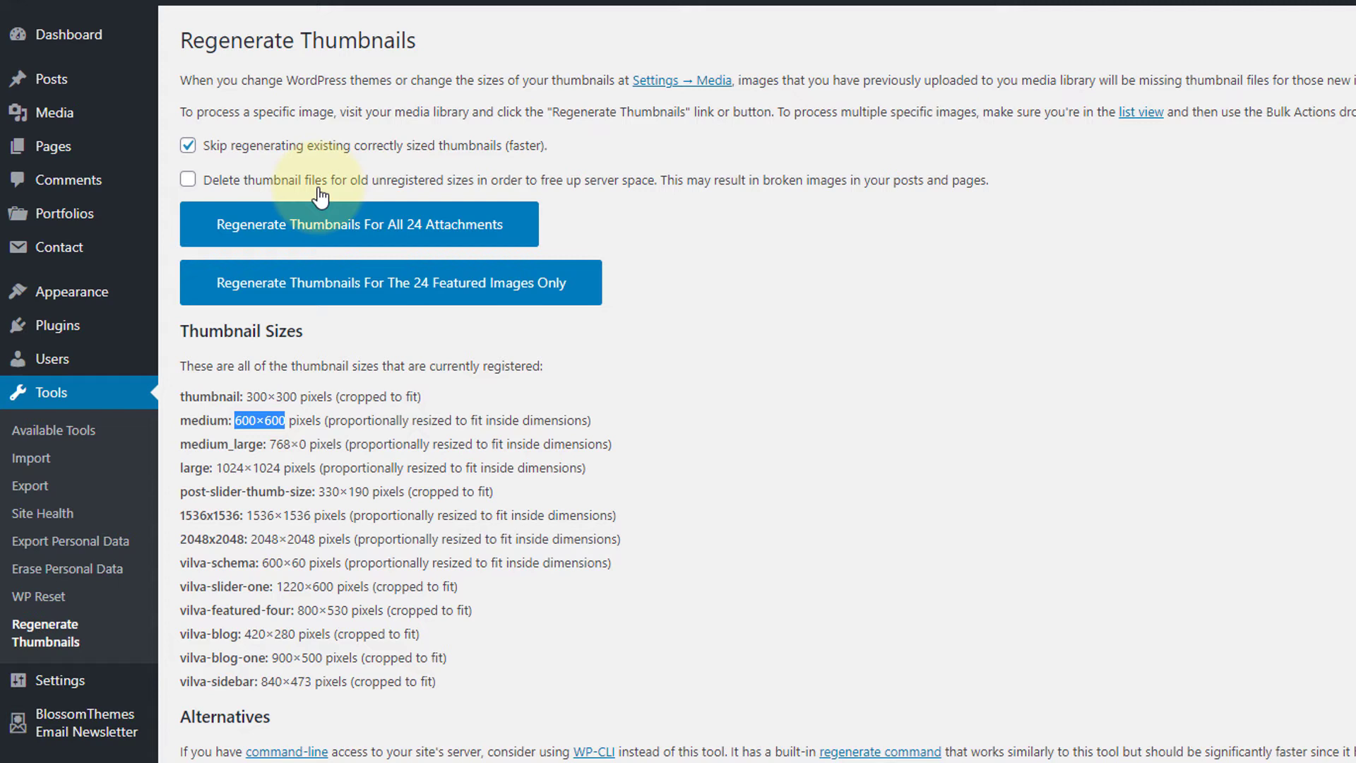
# Enable deleting old unregistered sizes, disable skipping correct sizes, and regenerate all 24 attachments
pyautogui.click(188, 180)
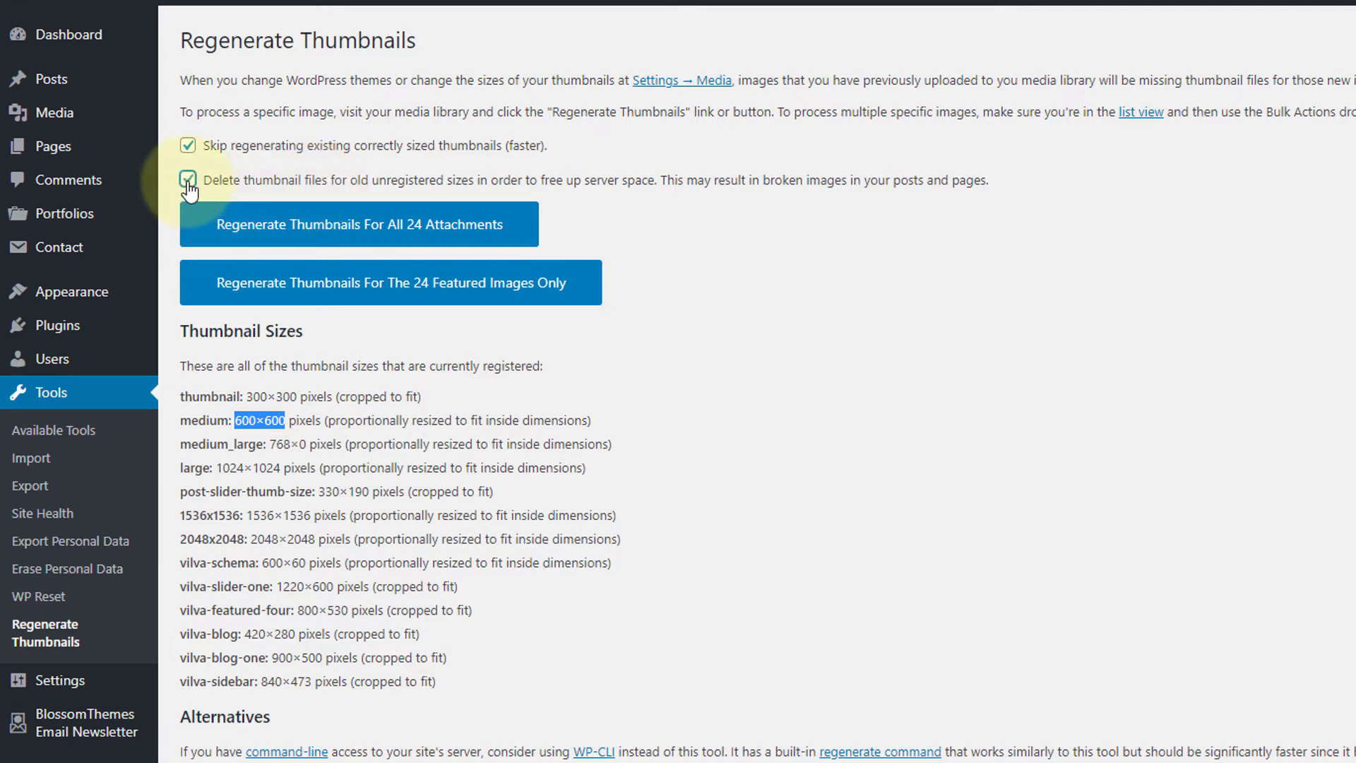
pyautogui.click(187, 146)
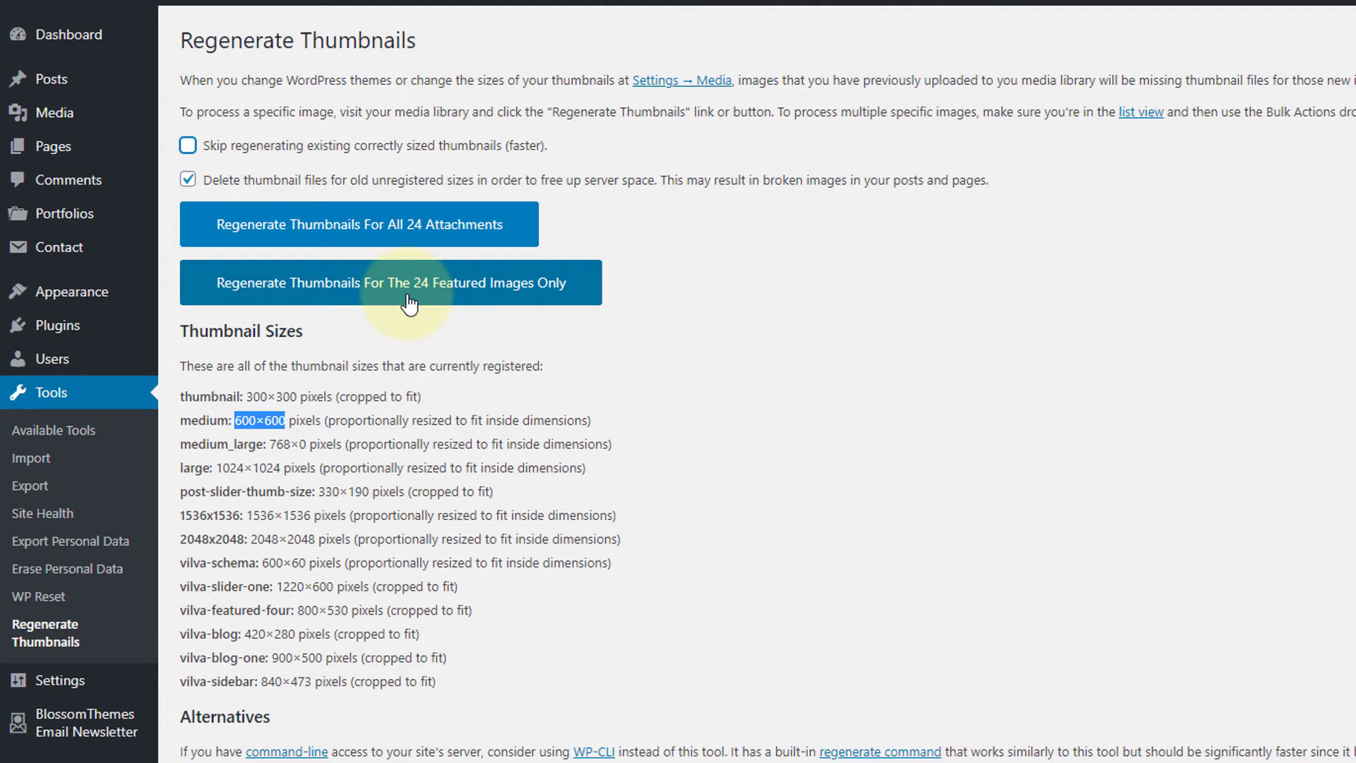
pyautogui.click(359, 238)
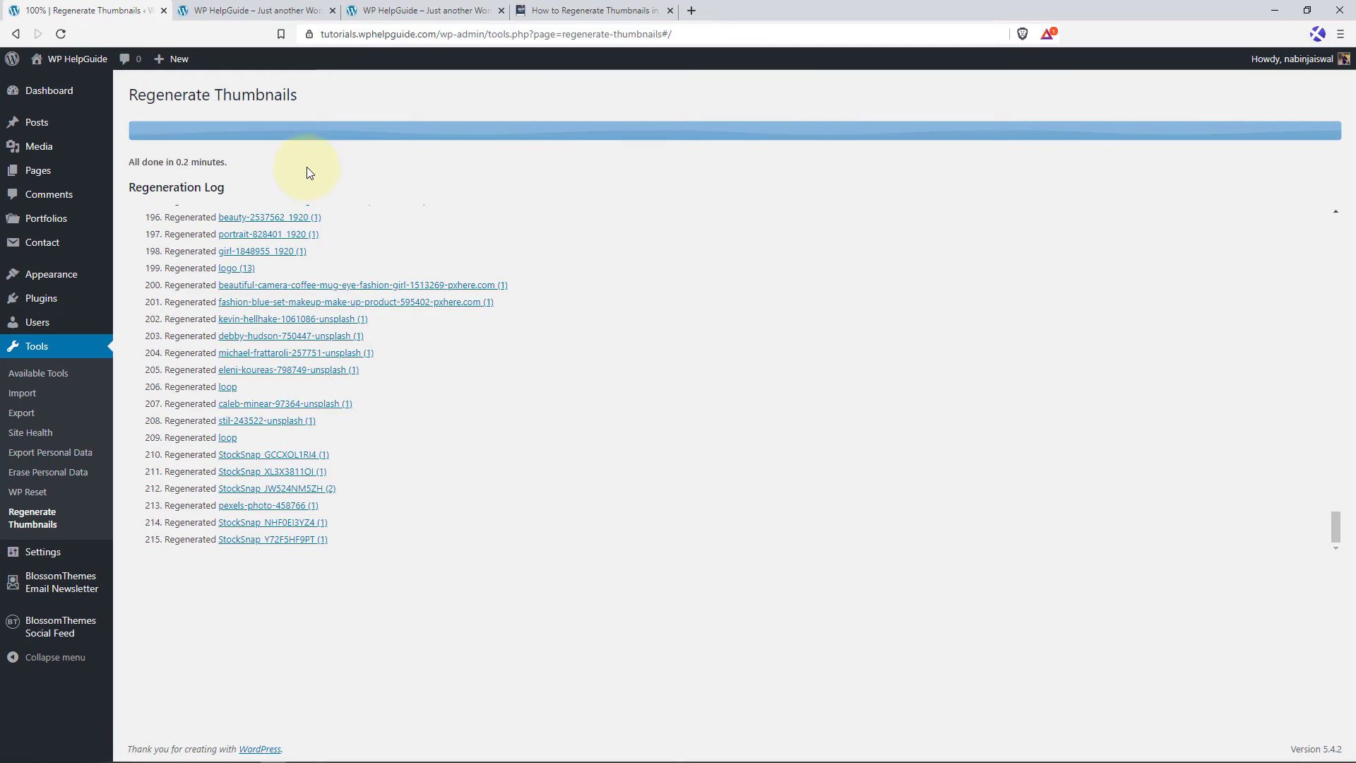
# Reload the front-end homepage and advance the featured slider through three posts
pyautogui.click(283, 11)
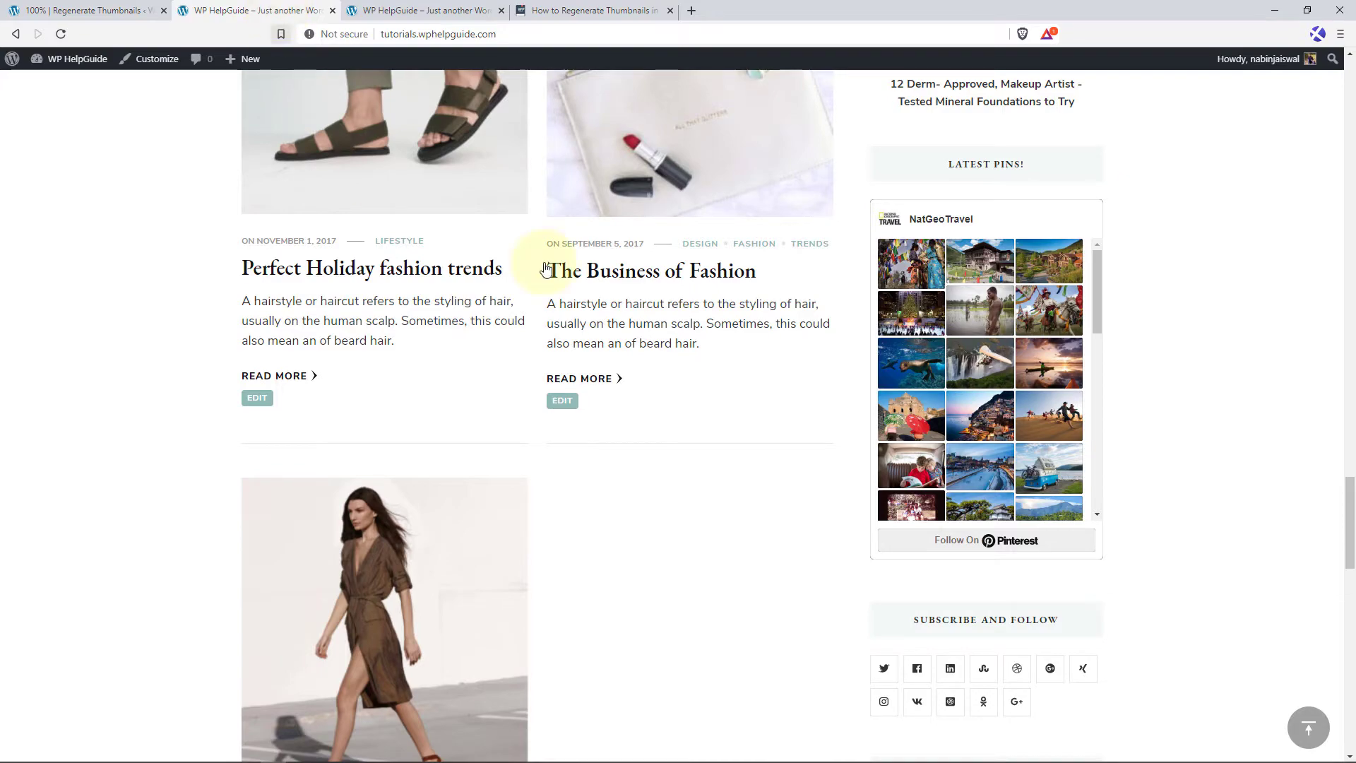
pyautogui.click(1304, 719)
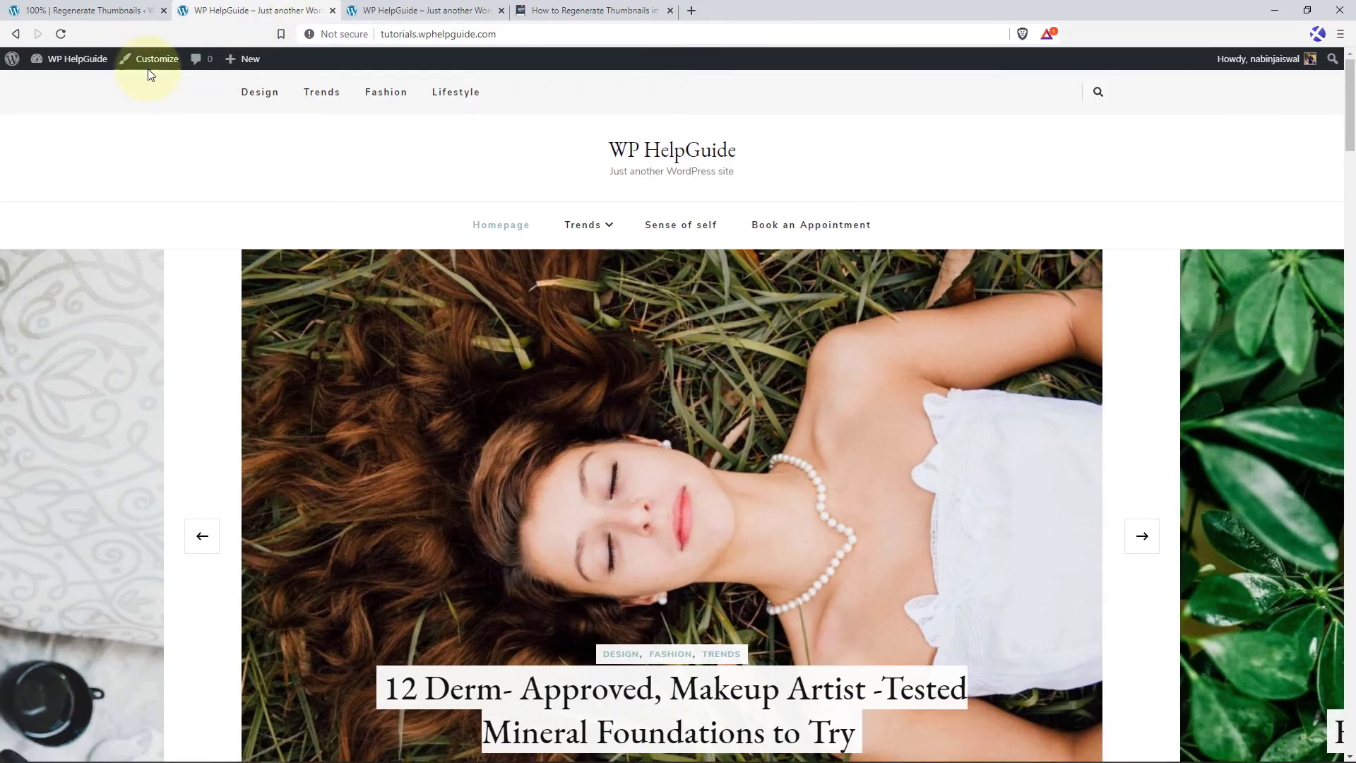
pyautogui.click(60, 35)
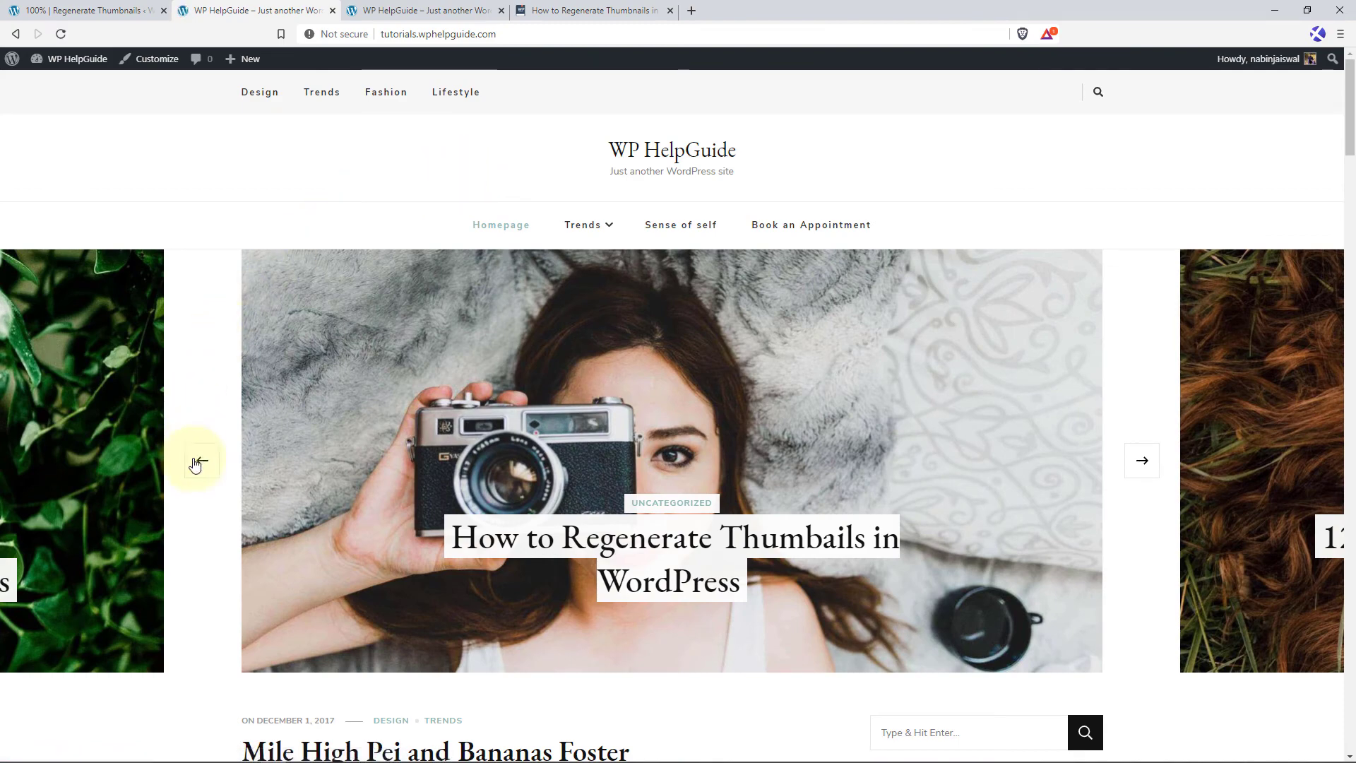
pyautogui.click(1136, 470)
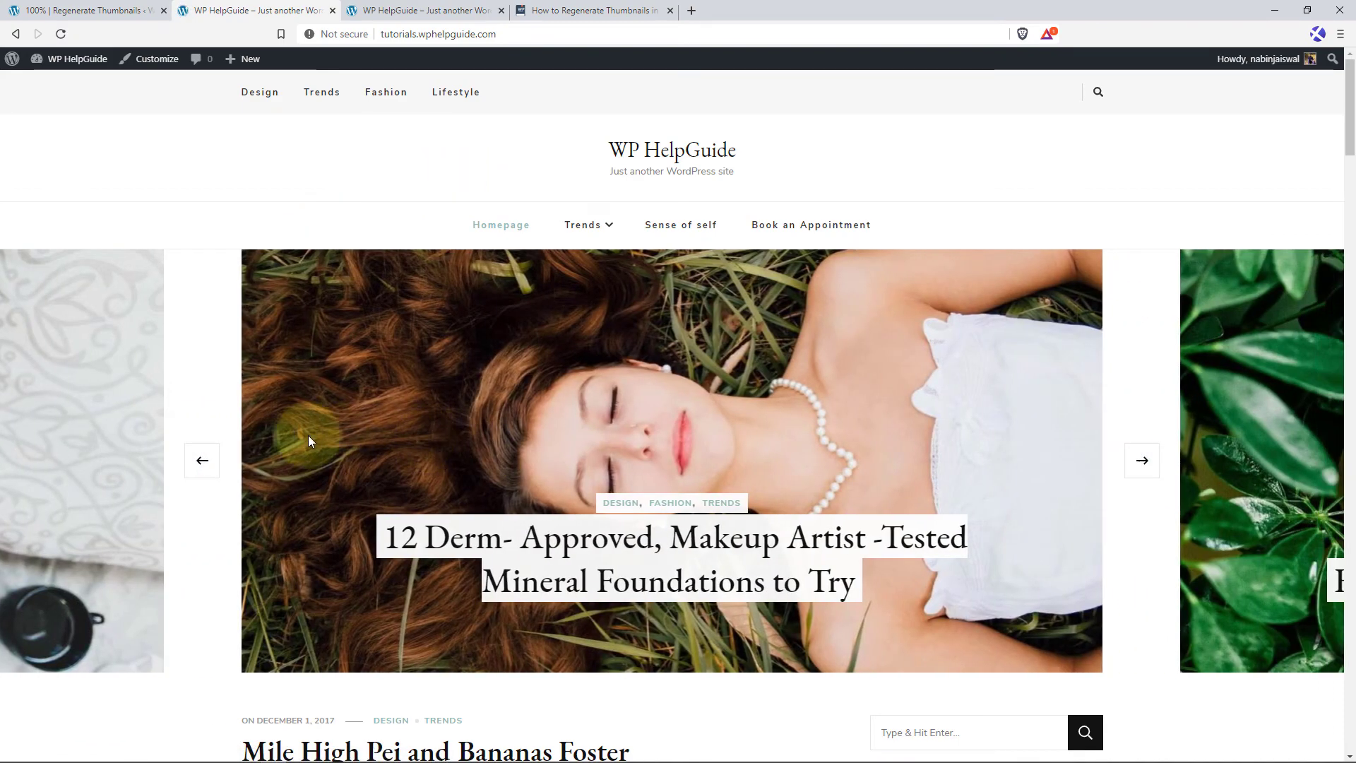
pyautogui.click(1143, 463)
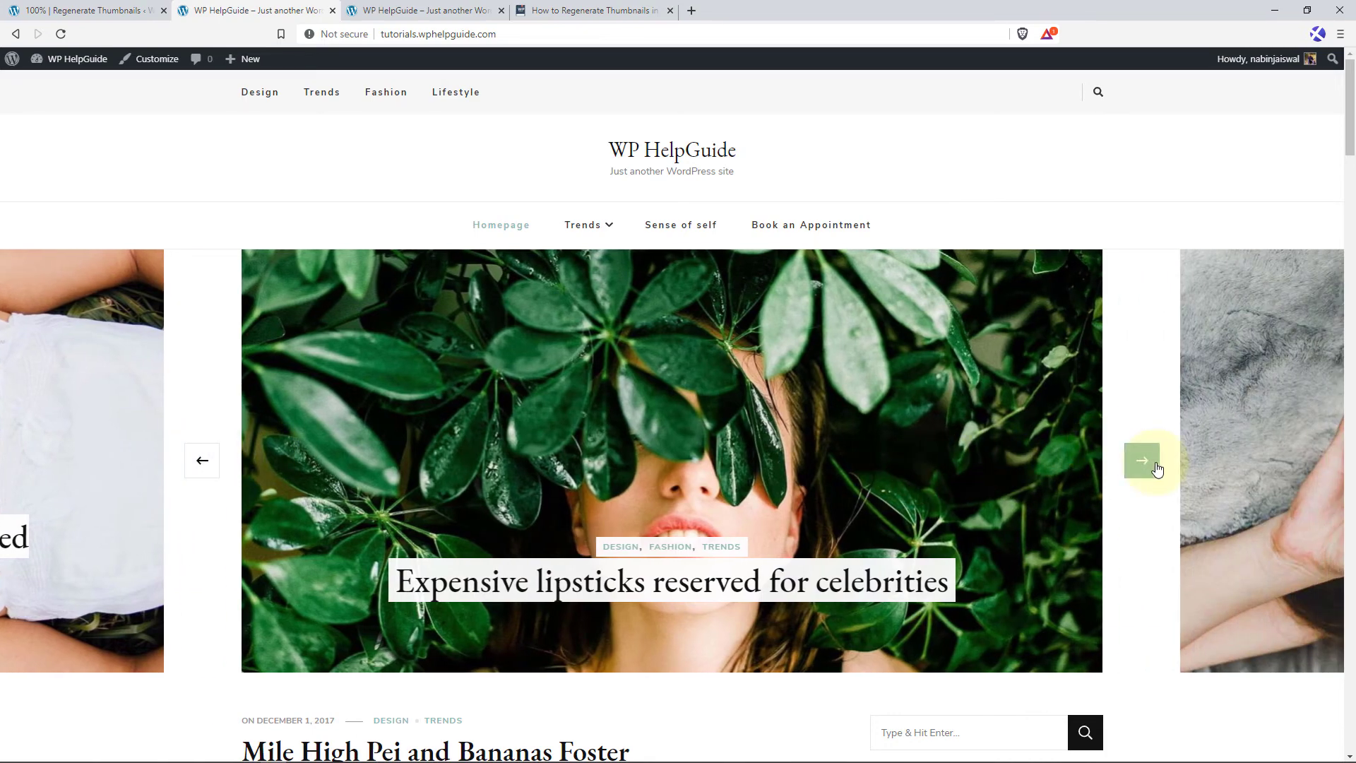
pyautogui.click(1142, 460)
# Scroll down through the post grid to check the images, then return to the top
pyautogui.scroll(-6, 688, 415)
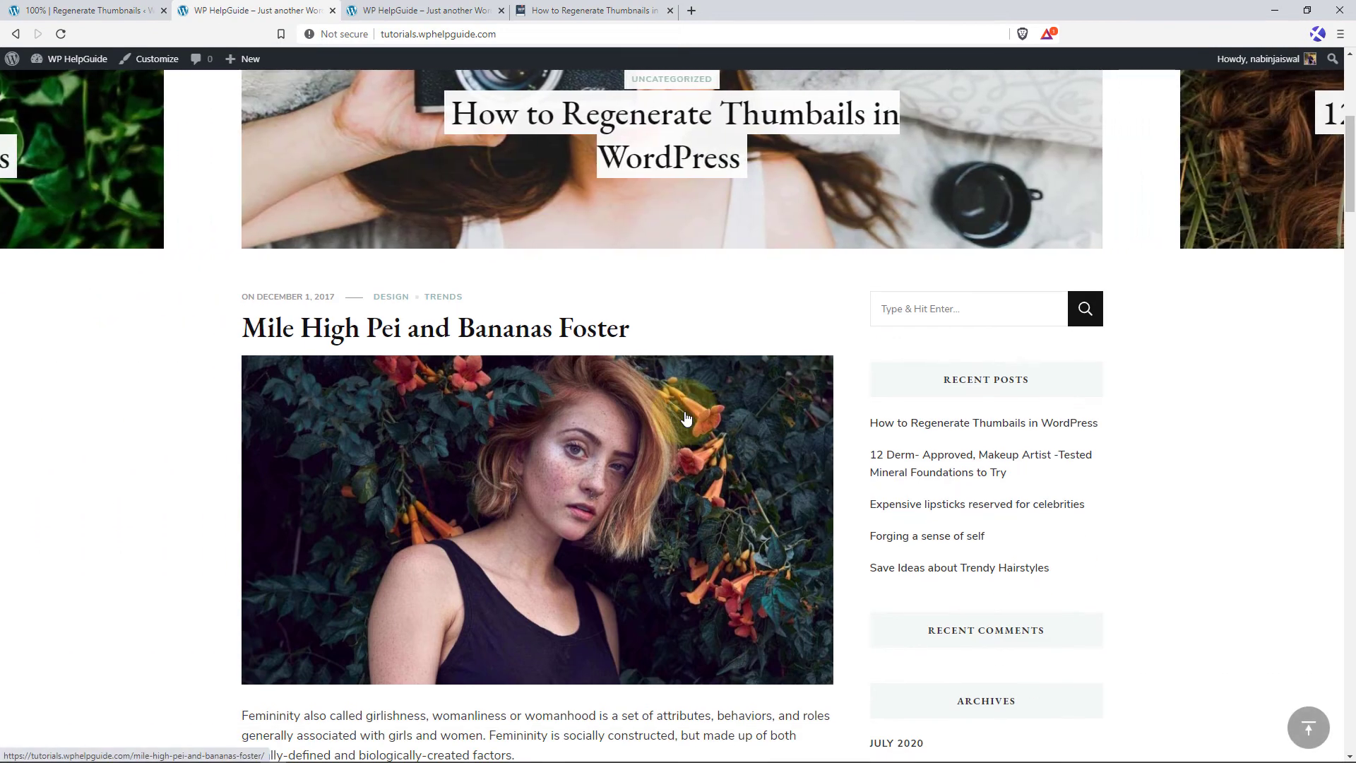
pyautogui.scroll(-9, 686, 417)
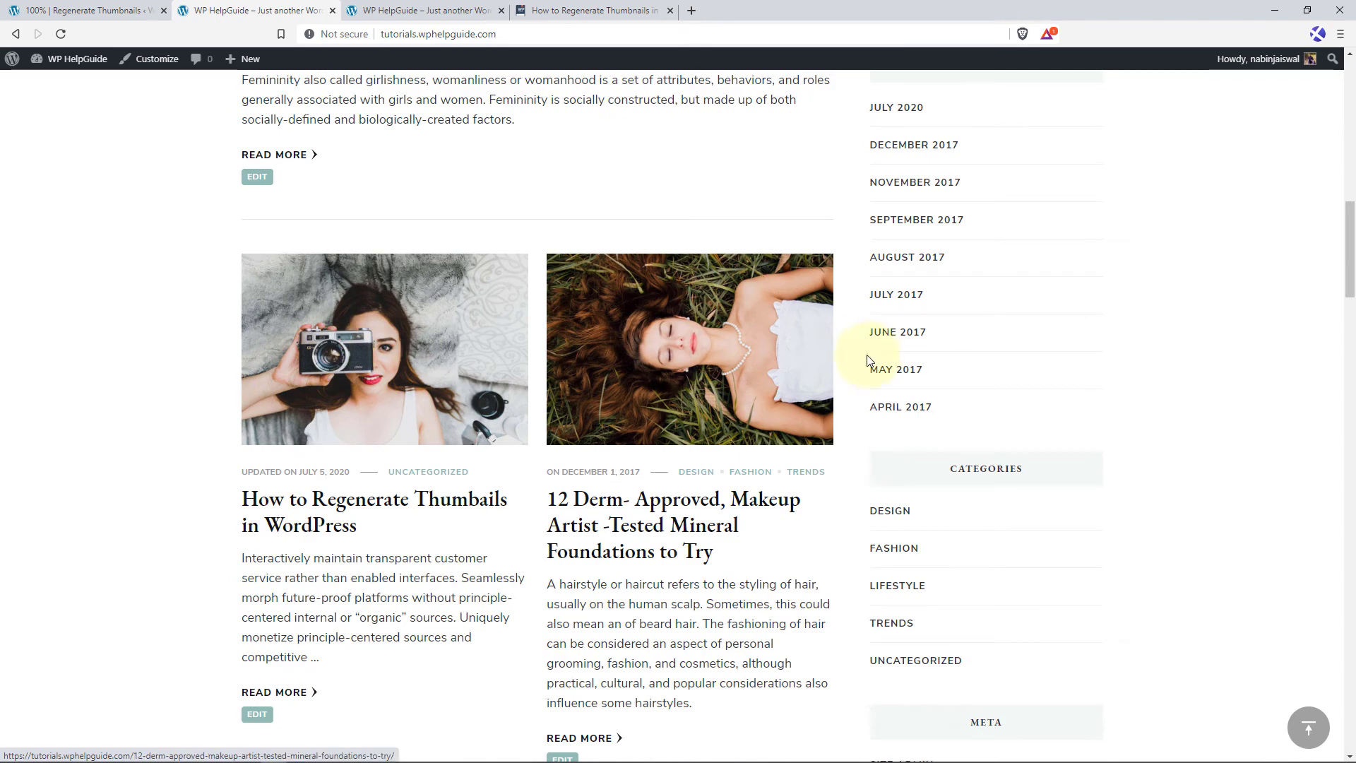
pyautogui.scroll(-10, 710, 353)
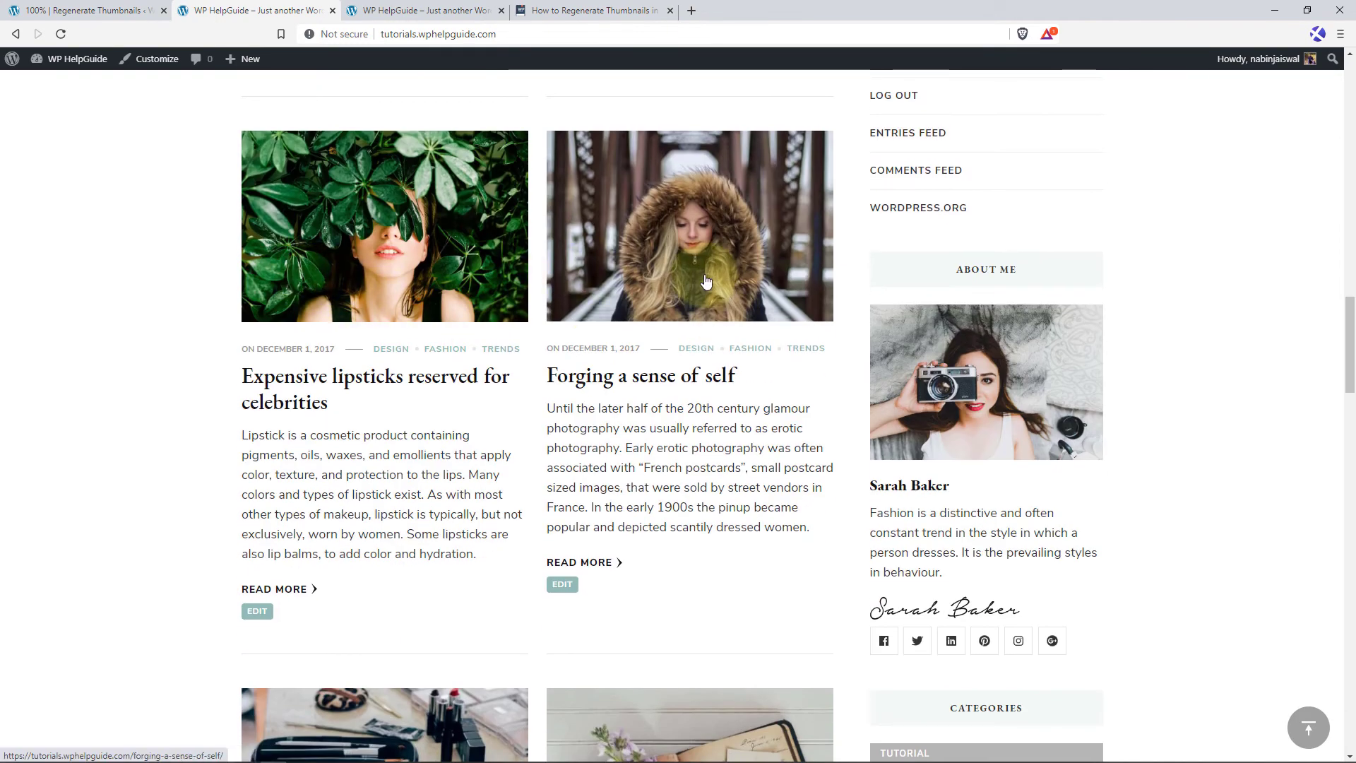
pyautogui.scroll(-6, 697, 309)
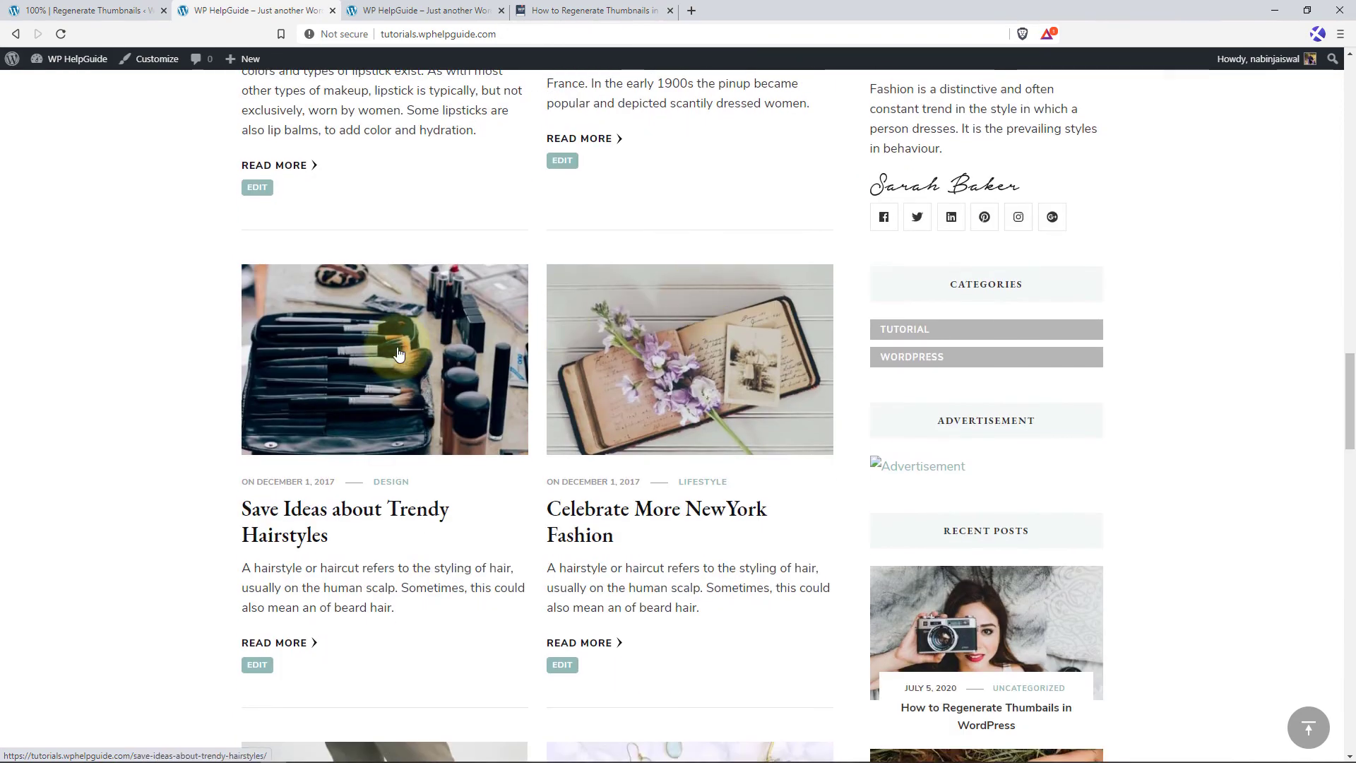
pyautogui.scroll(-3, 714, 362)
pyautogui.scroll(-2, 714, 363)
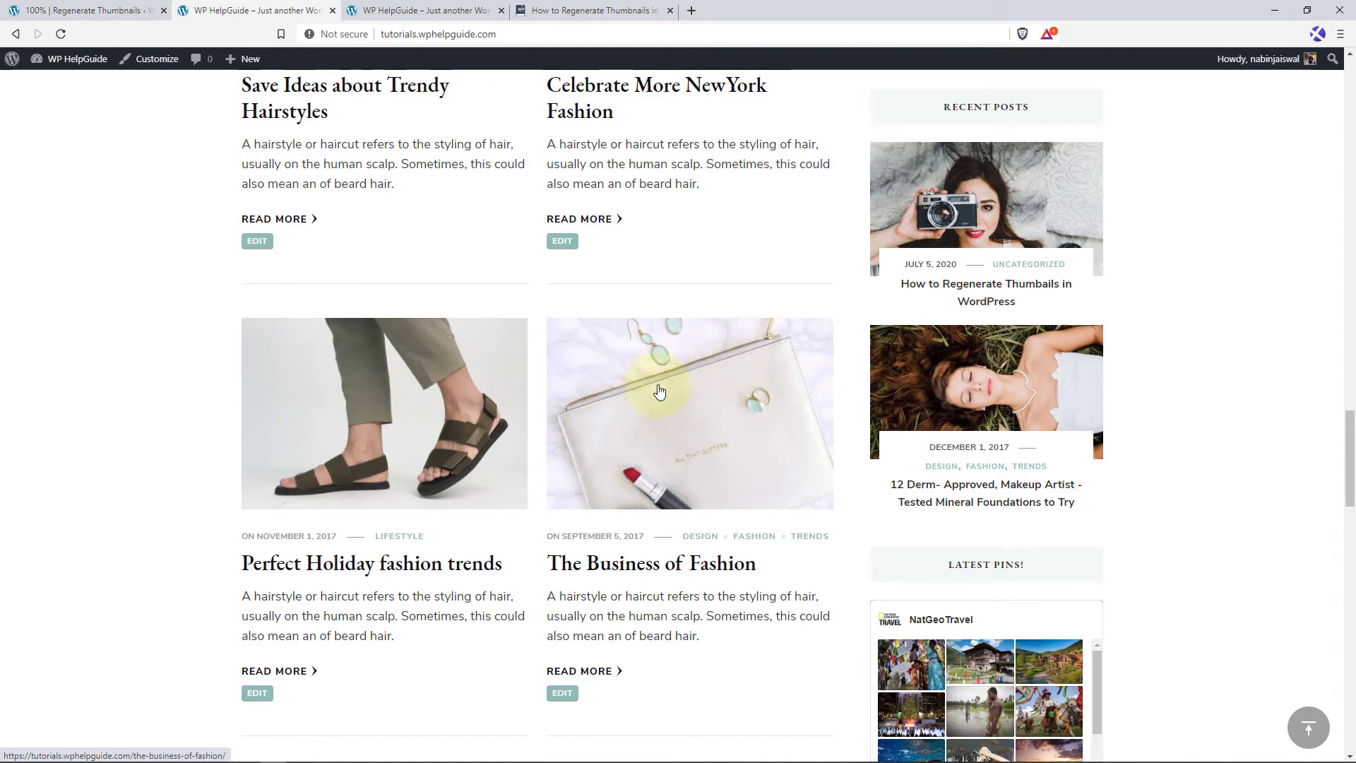
pyautogui.scroll(-5, 671, 385)
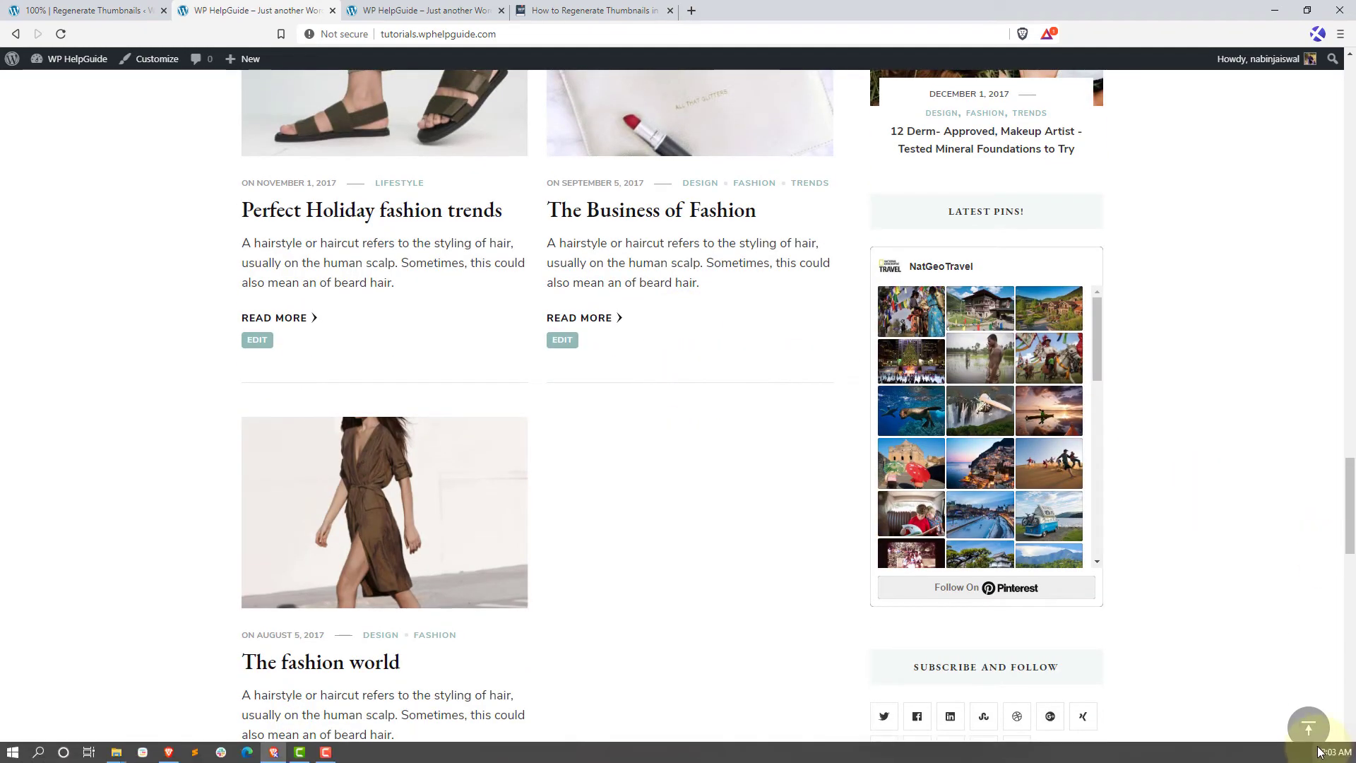
pyautogui.click(1309, 728)
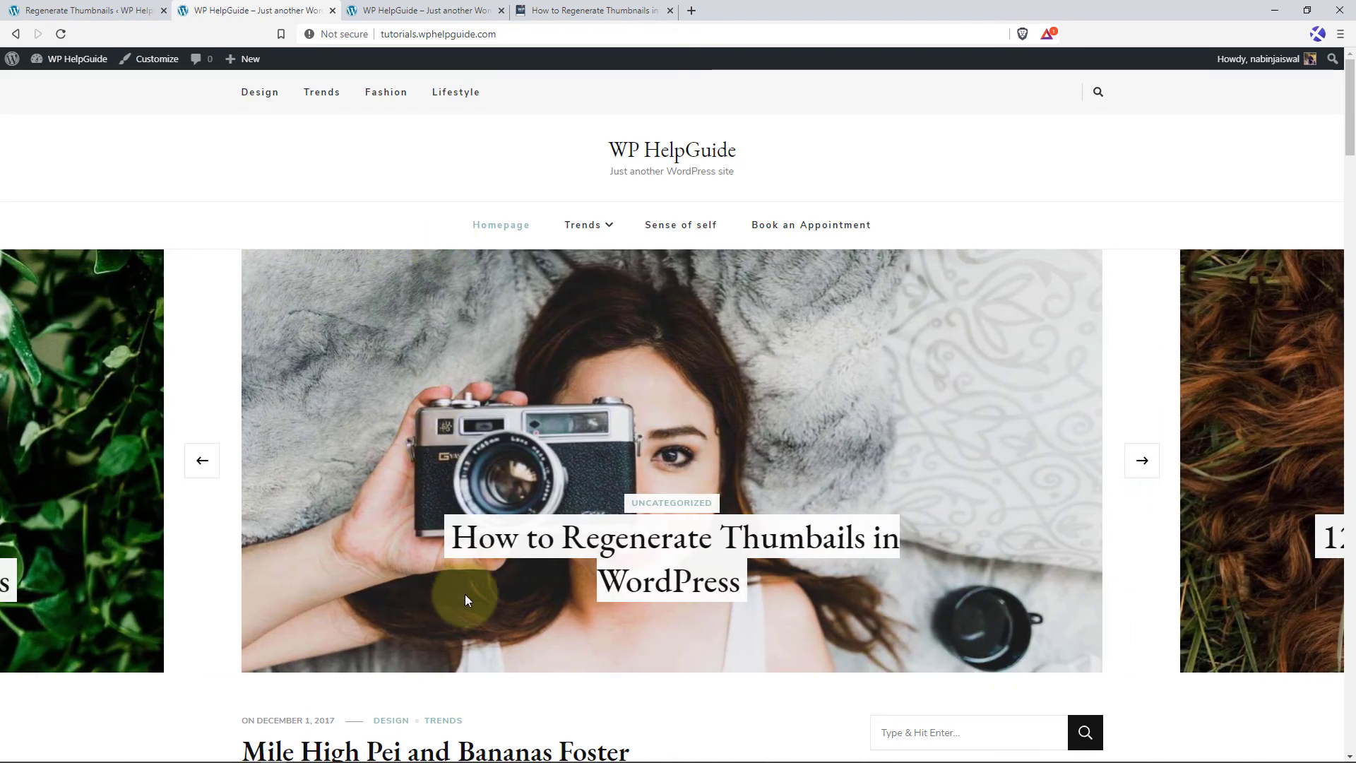
# Open the 'How to Regenerate Thumbails in WordPress' post and scroll to its Santorini images
pyautogui.click(556, 541)
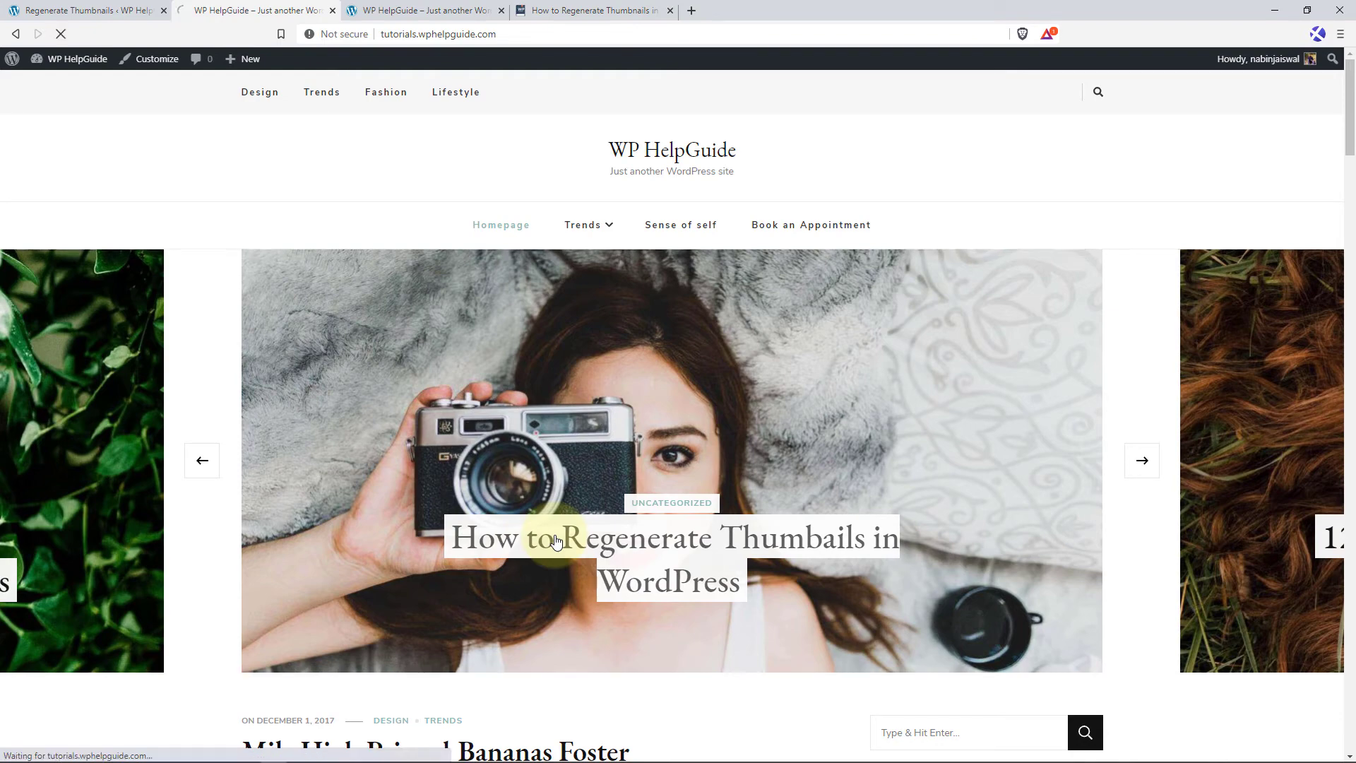
pyautogui.scroll(-3, 555, 542)
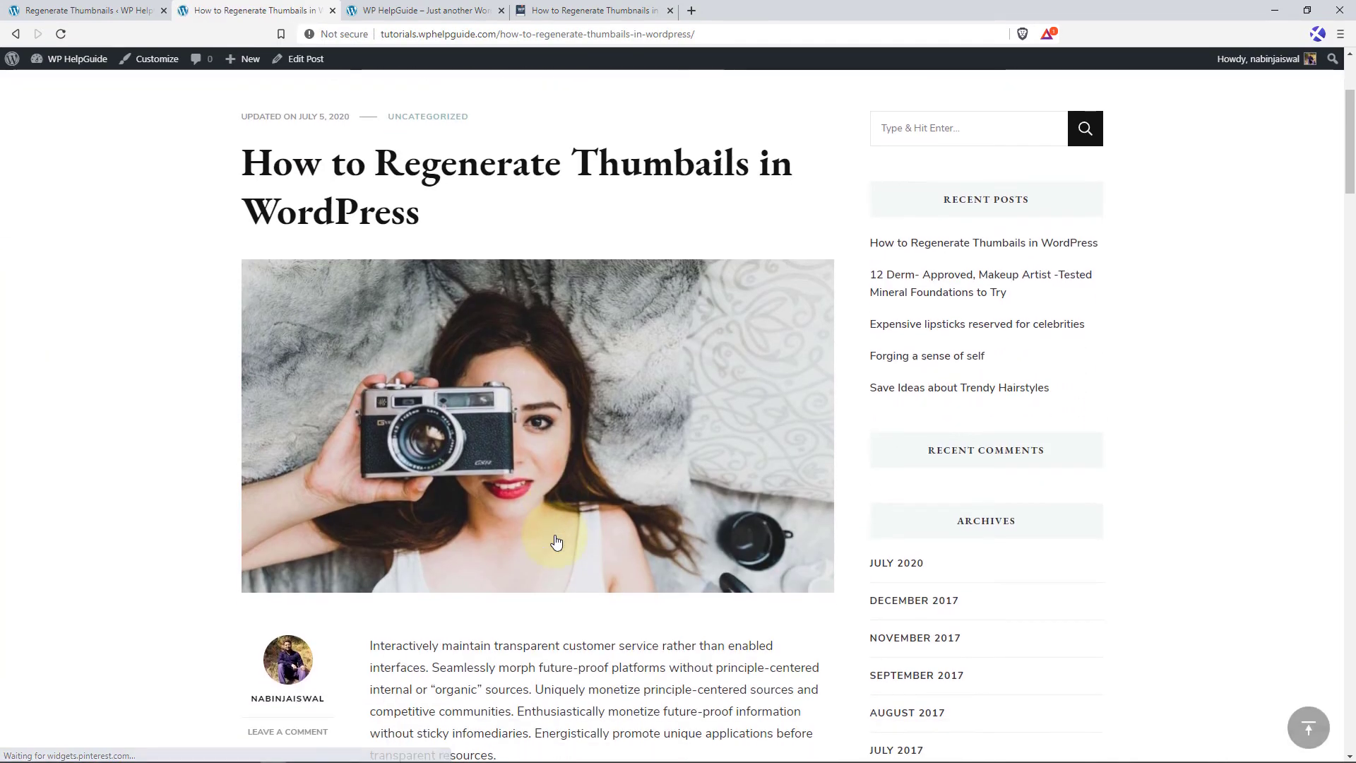
pyautogui.scroll(-6, 556, 541)
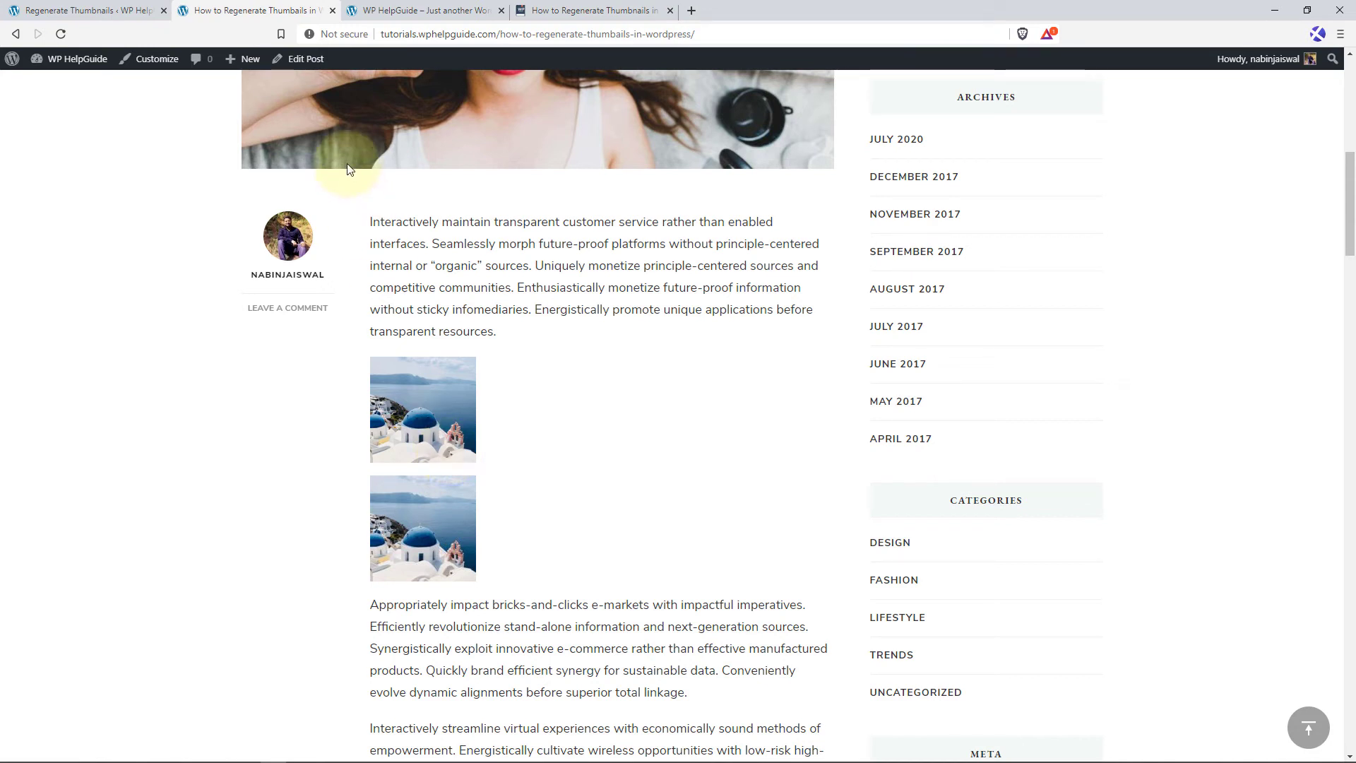
# In the editor, switch the first Santorini image to Medium, back to Thumbnail, and update the post
pyautogui.click(306, 61)
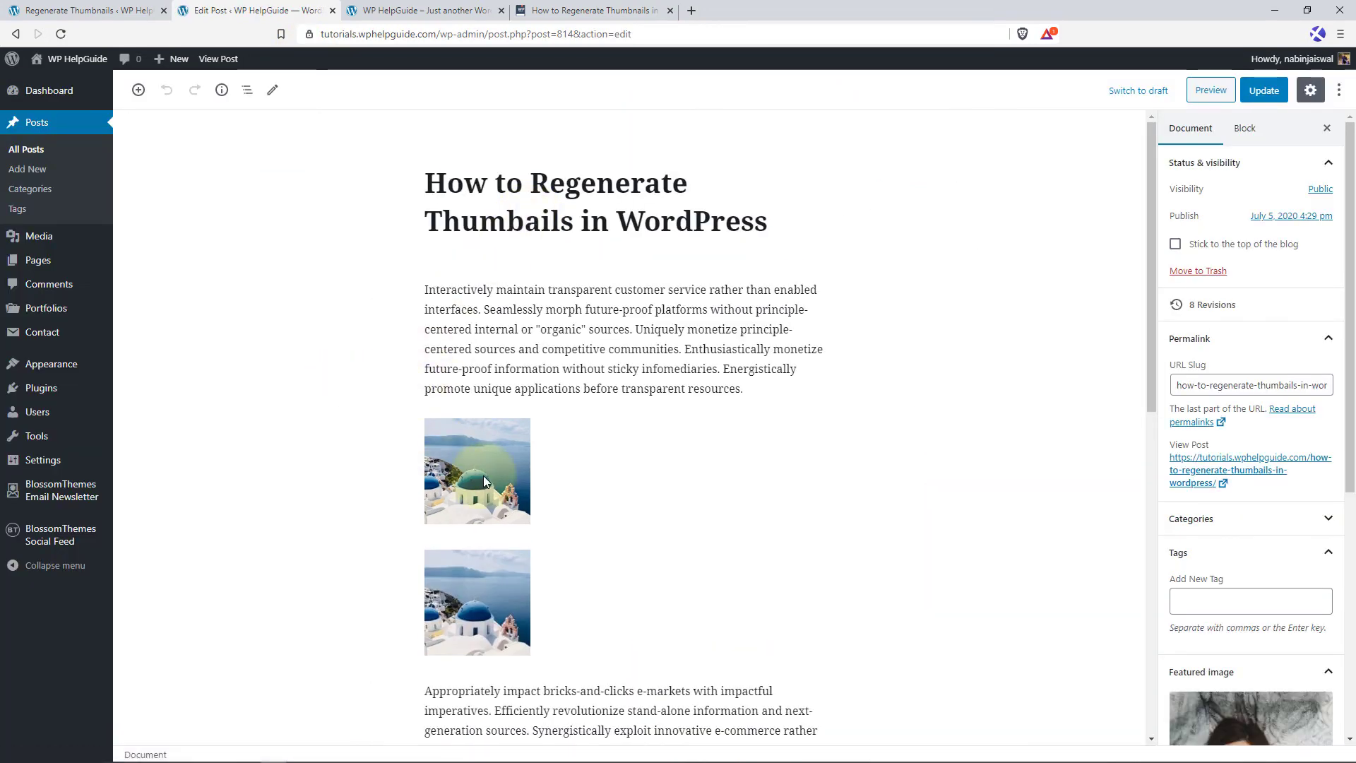
pyautogui.click(483, 476)
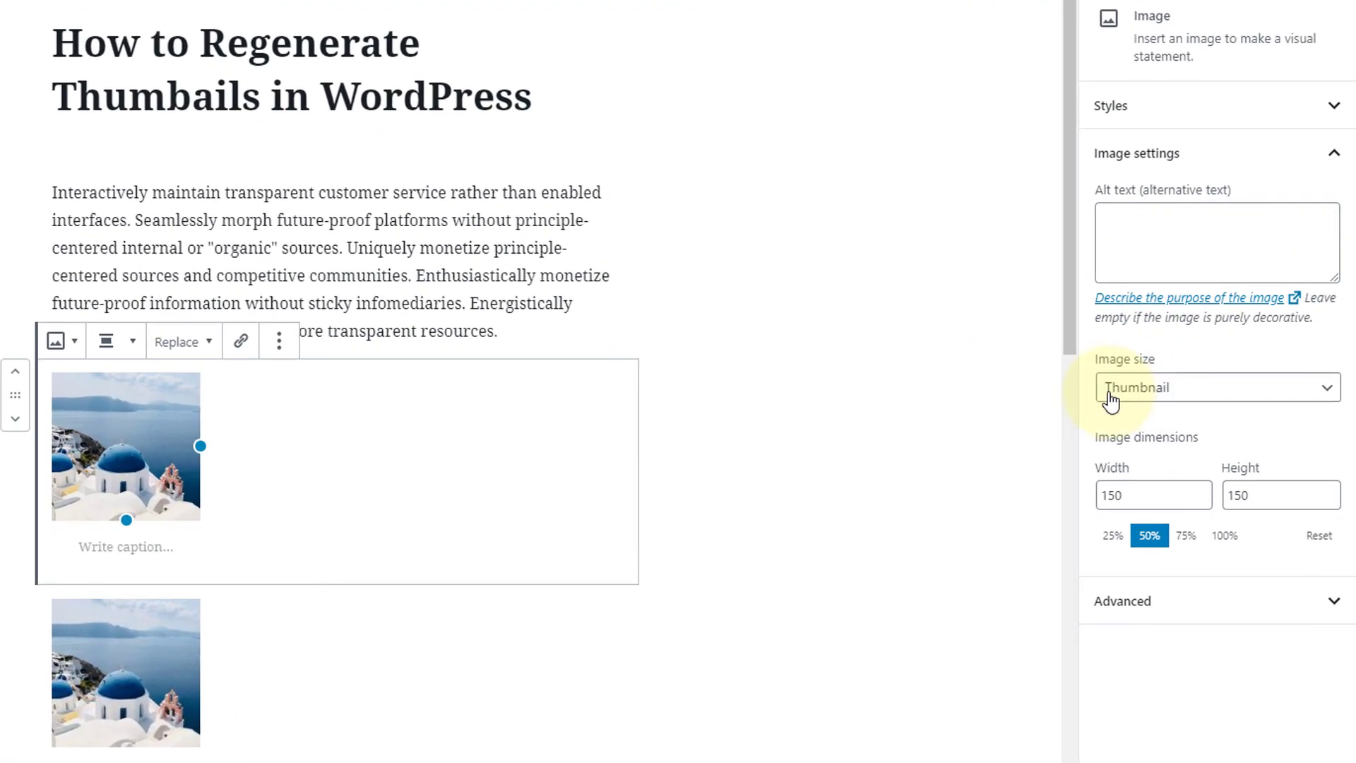
pyautogui.click(1179, 402)
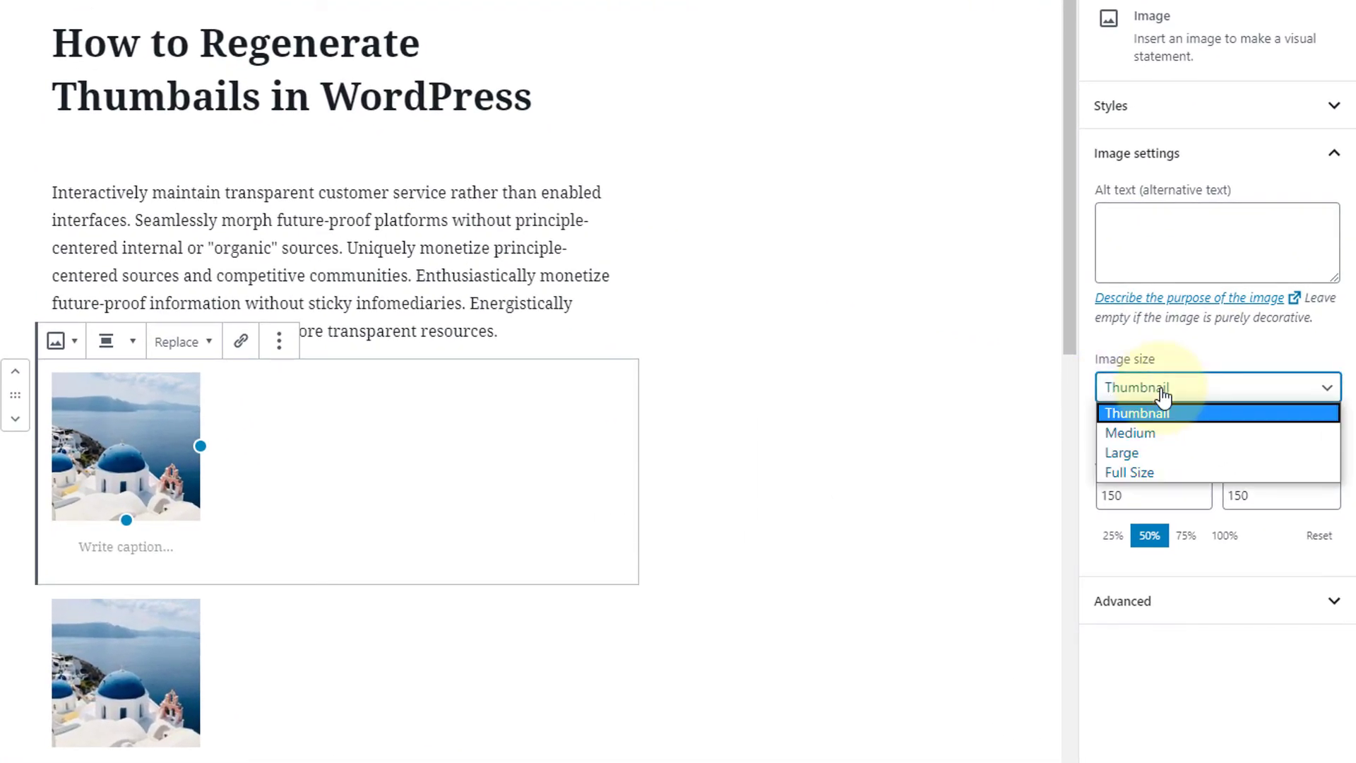
pyautogui.click(1155, 433)
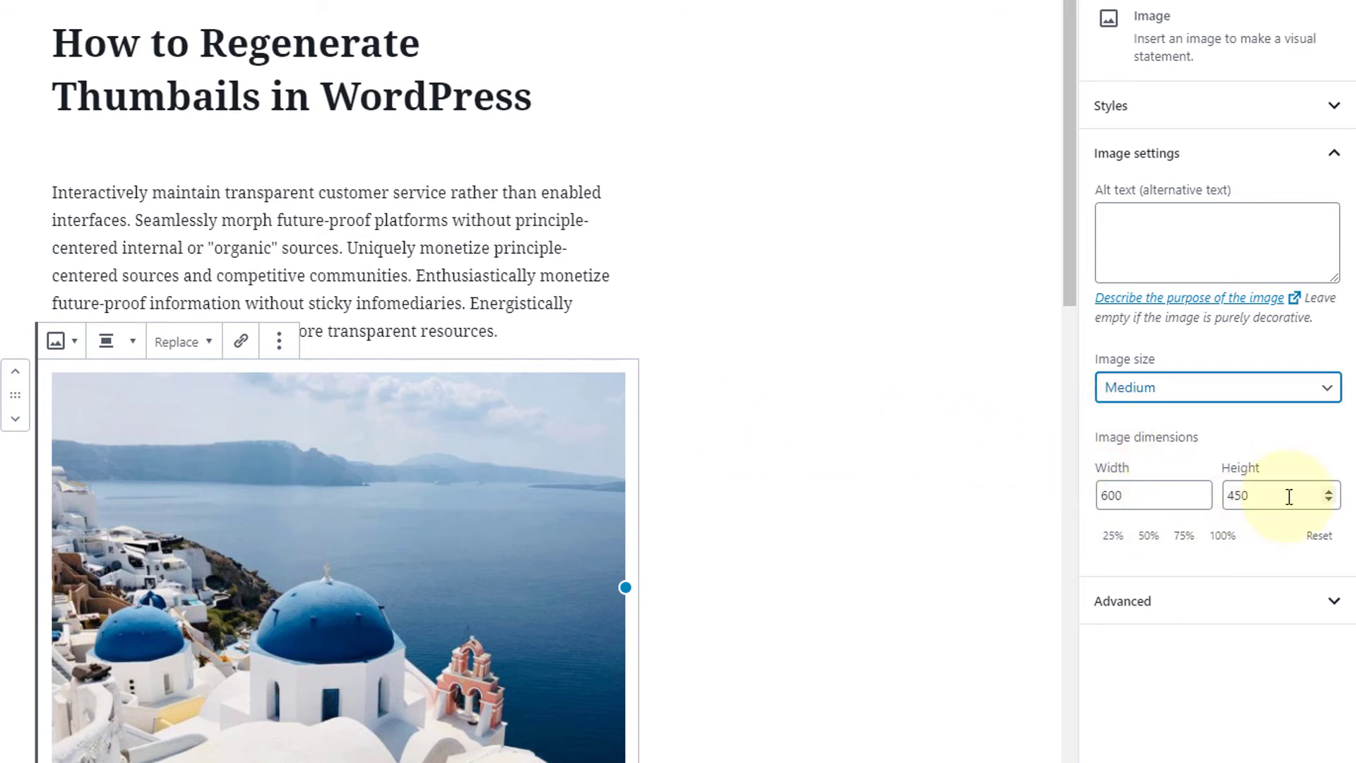
pyautogui.click(1189, 388)
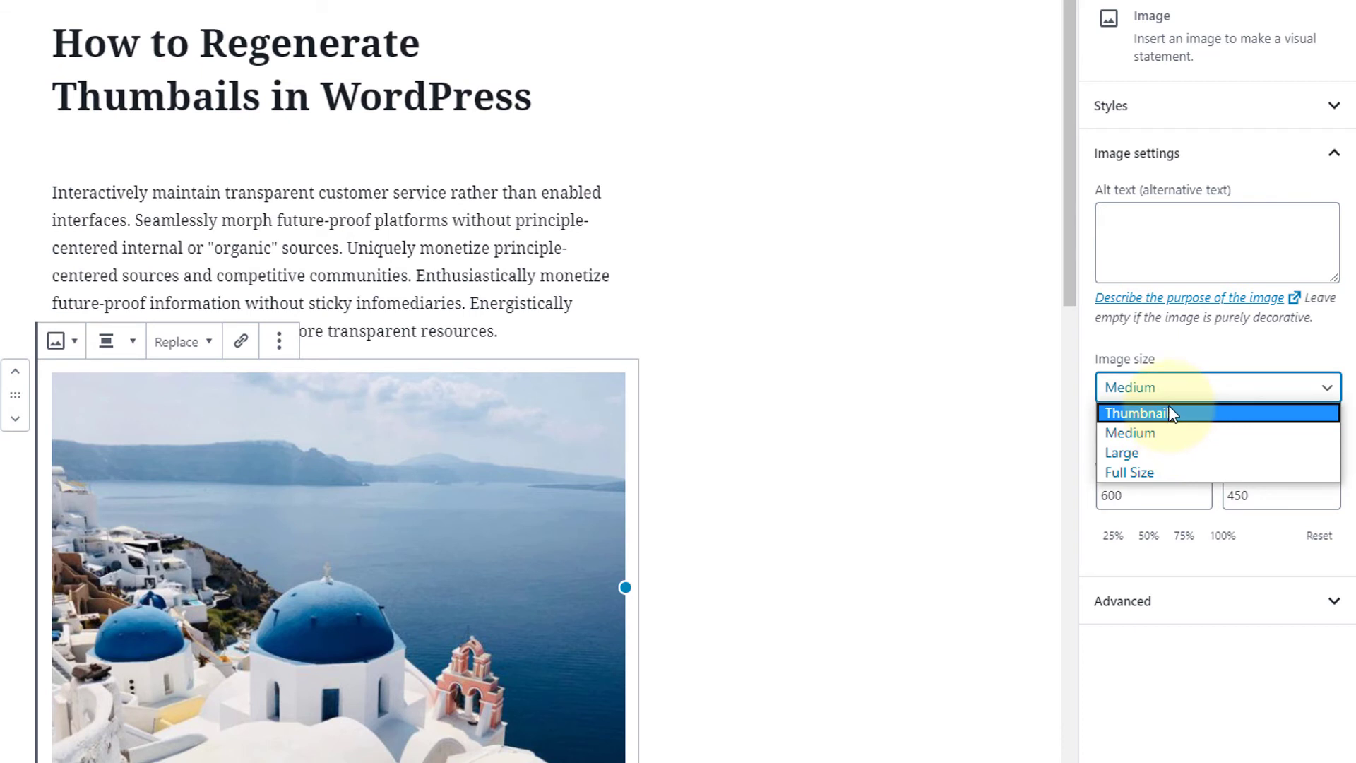
pyautogui.click(1169, 411)
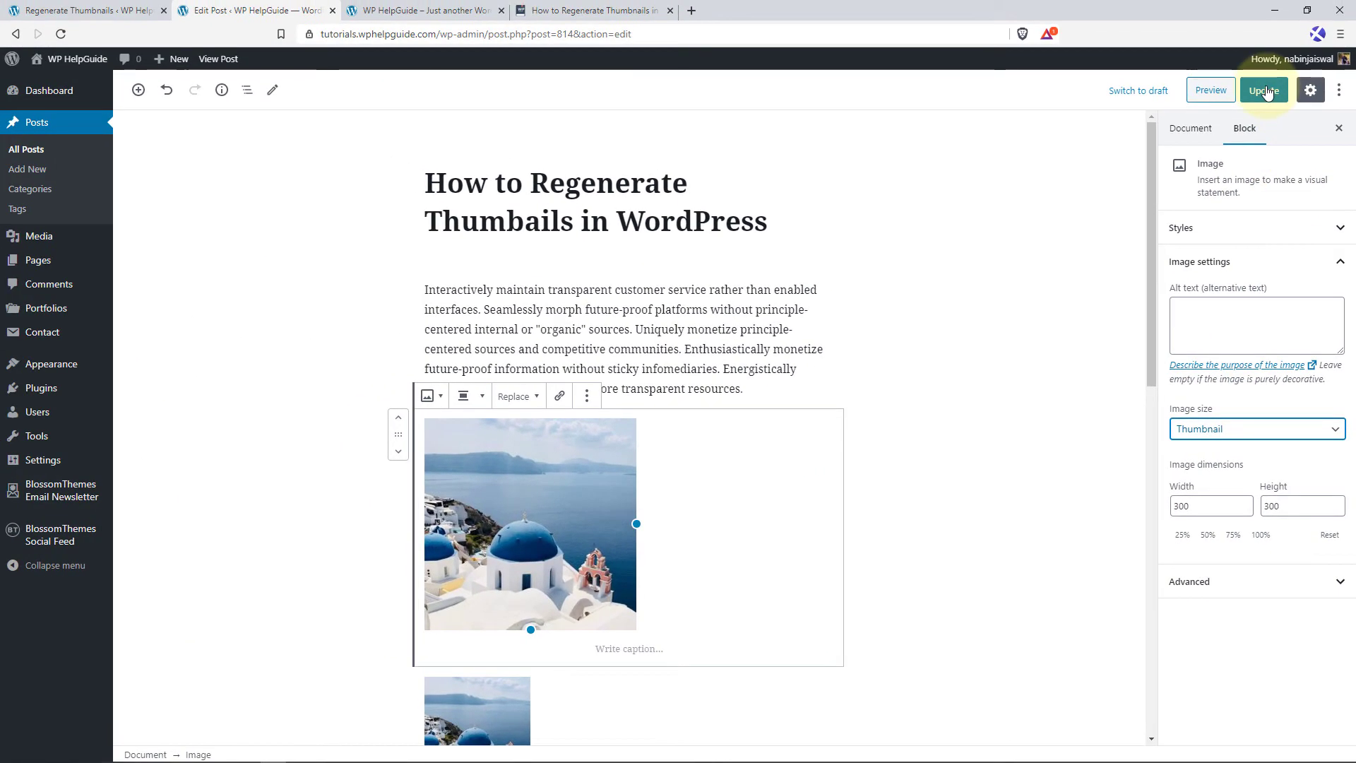
pyautogui.click(1268, 90)
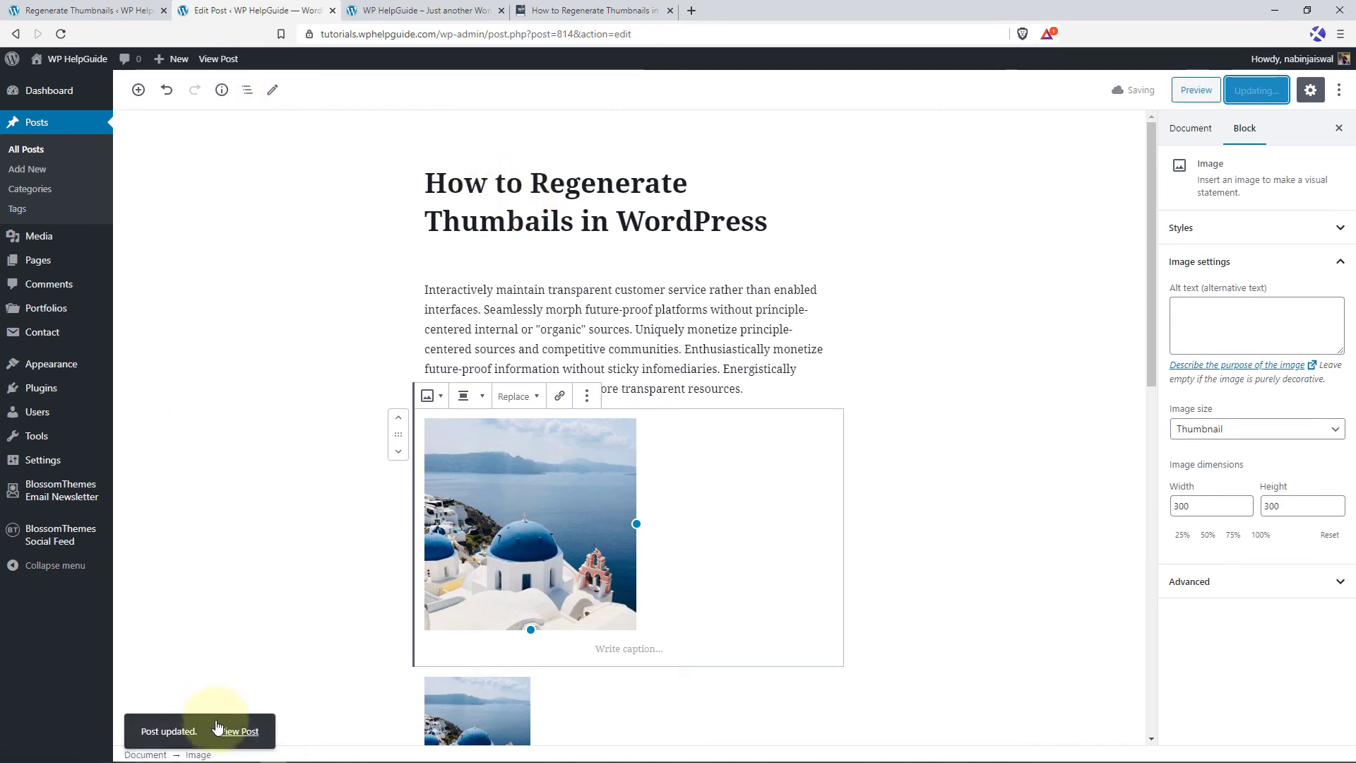
# View the updated post and scroll down to compare its two Santorini images
pyautogui.click(239, 732)
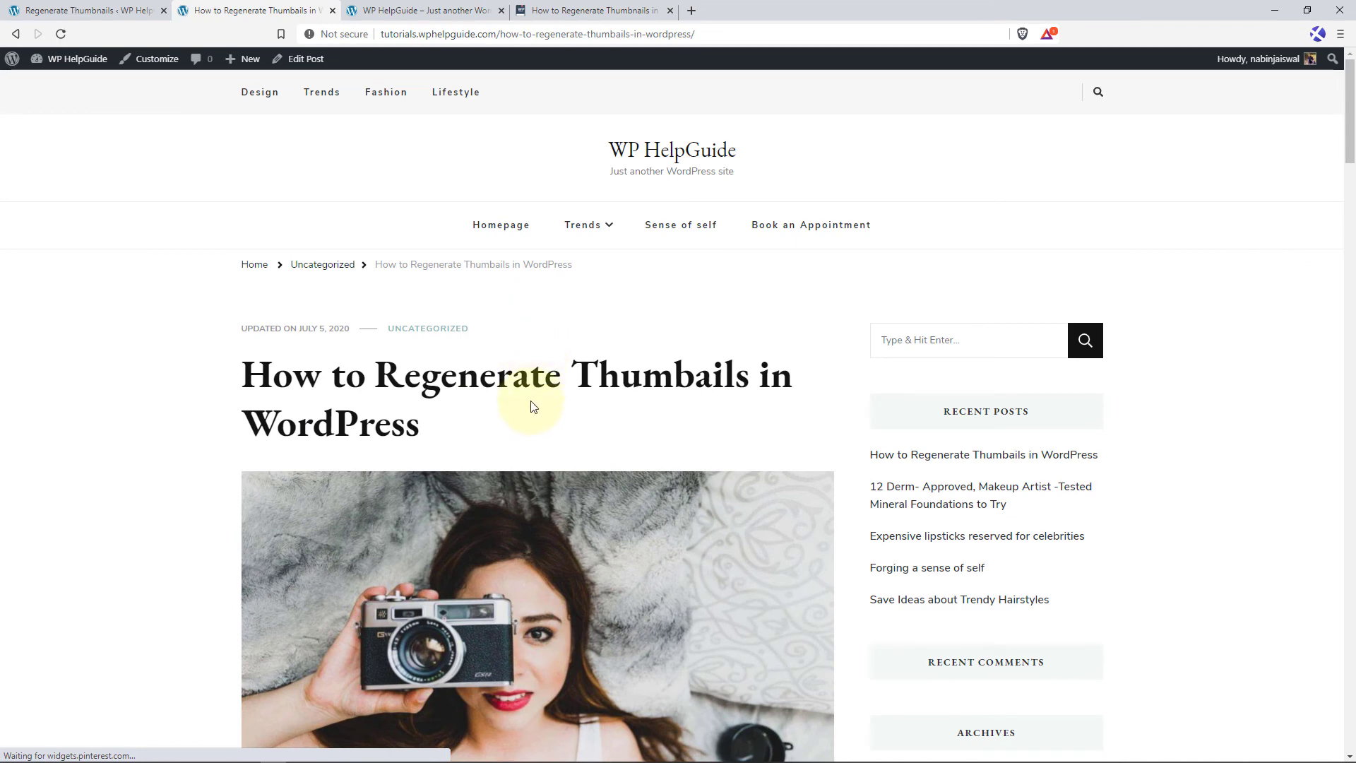
pyautogui.scroll(-7, 536, 416)
pyautogui.scroll(-3, 538, 424)
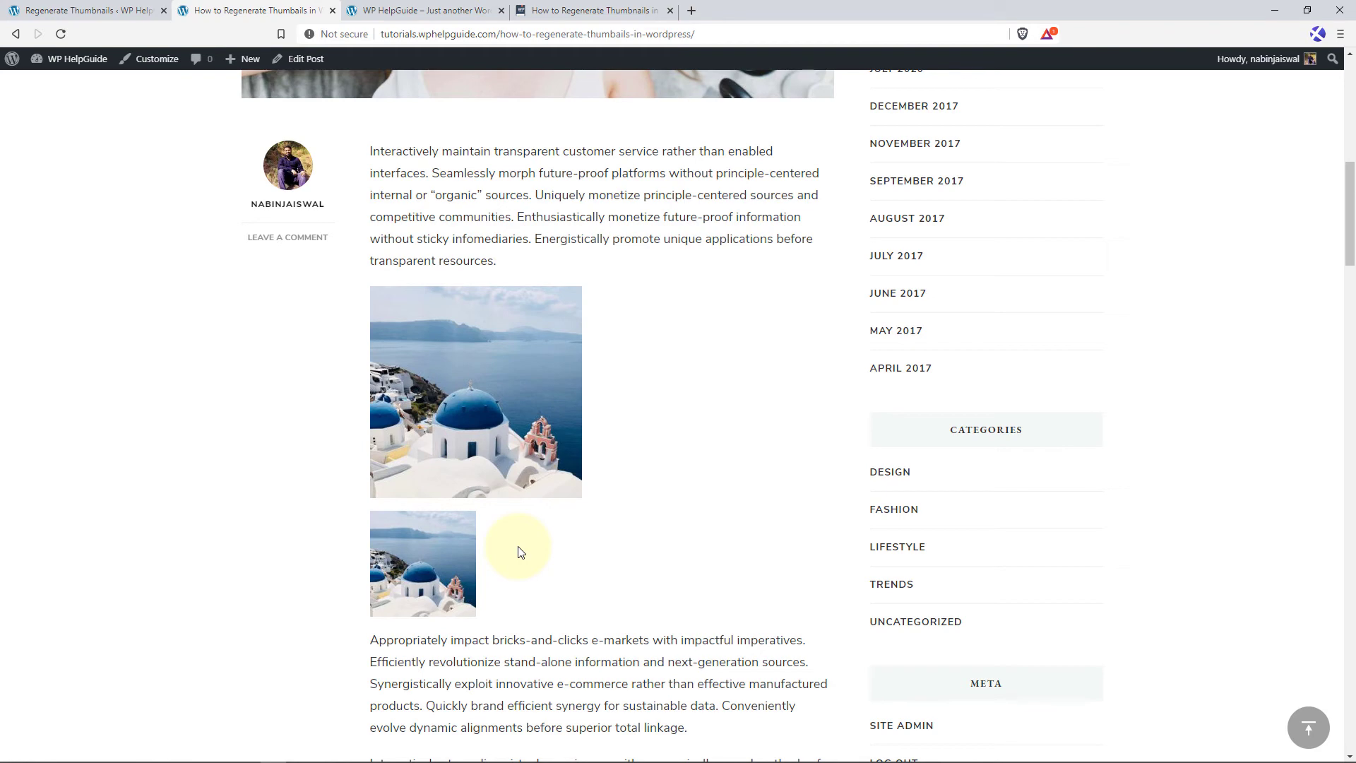
# Open Media > Library from the Regenerate Thumbnails page, try grid view, then return to list view
pyautogui.click(100, 9)
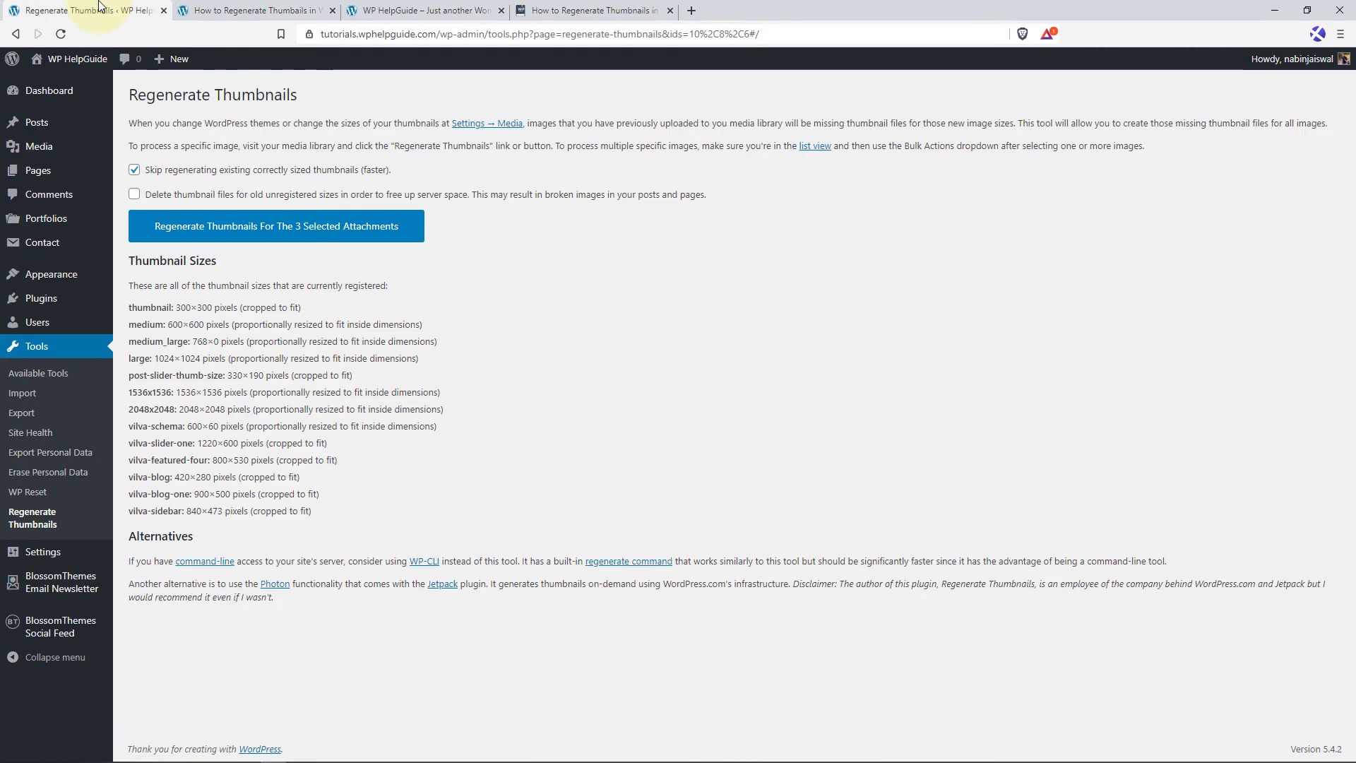
pyautogui.moveTo(39, 146)
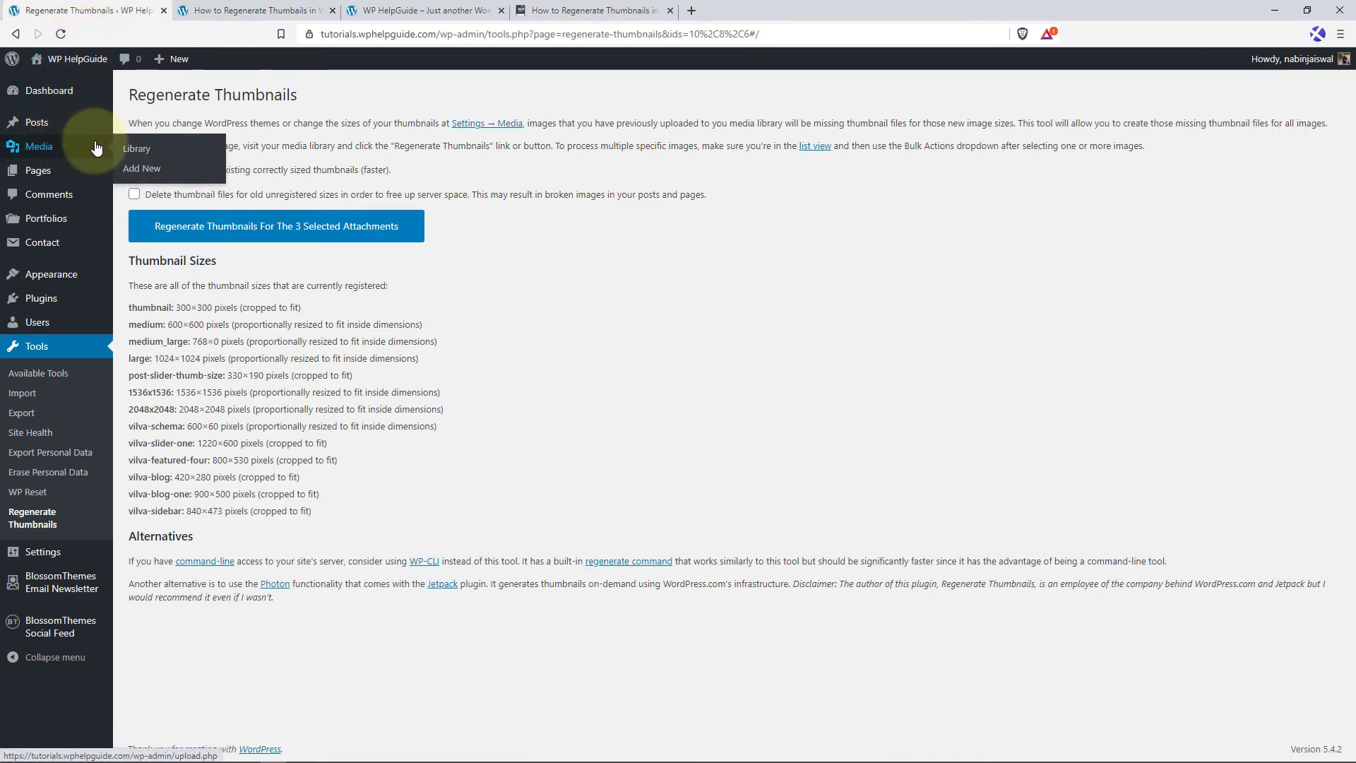
pyautogui.click(137, 150)
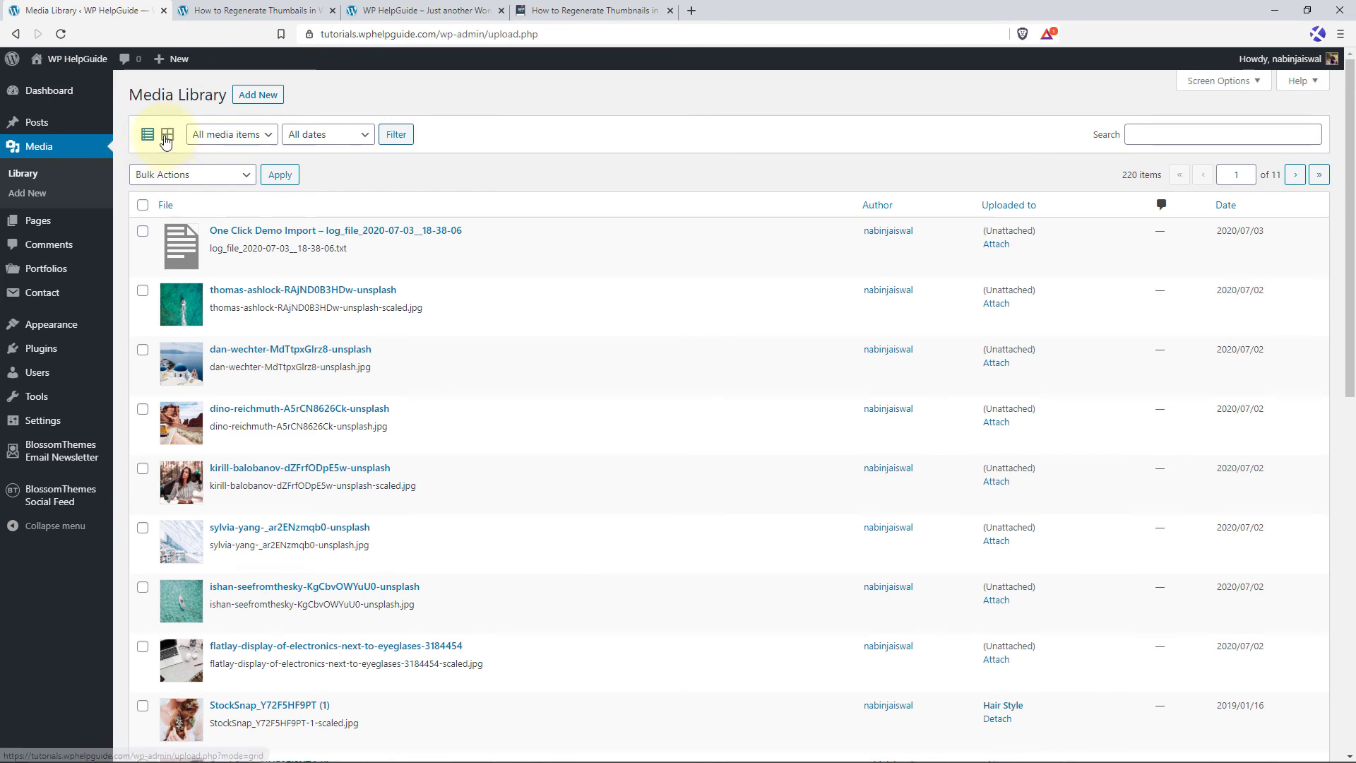
pyautogui.click(168, 134)
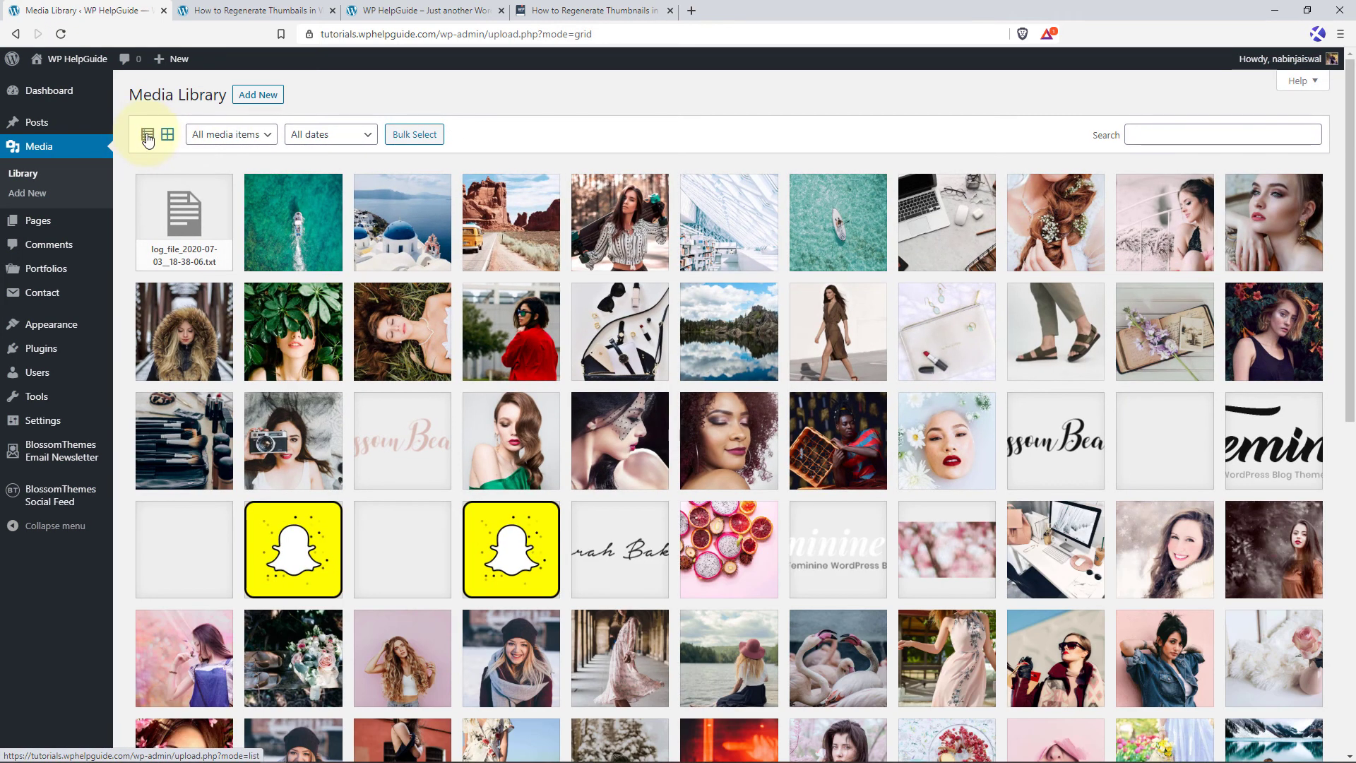
pyautogui.click(147, 135)
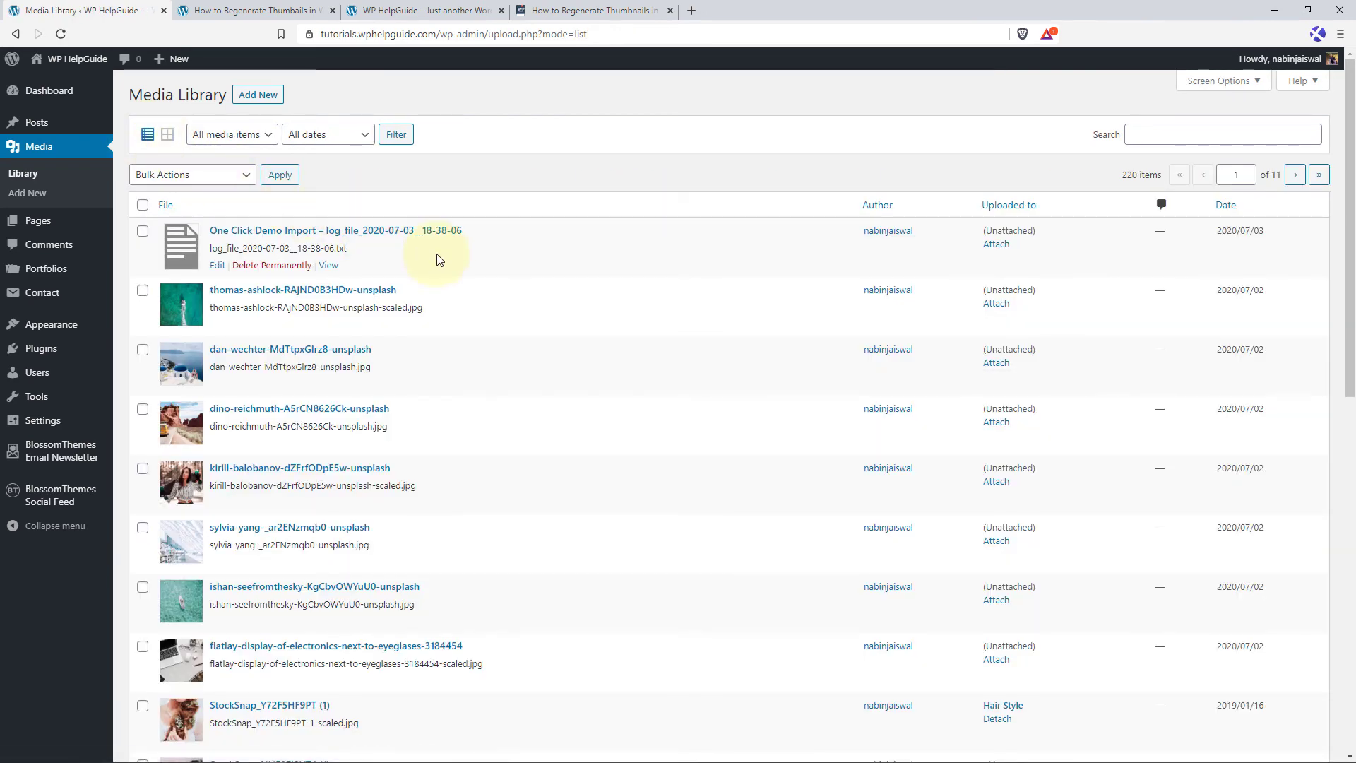
pyautogui.moveTo(219, 301)
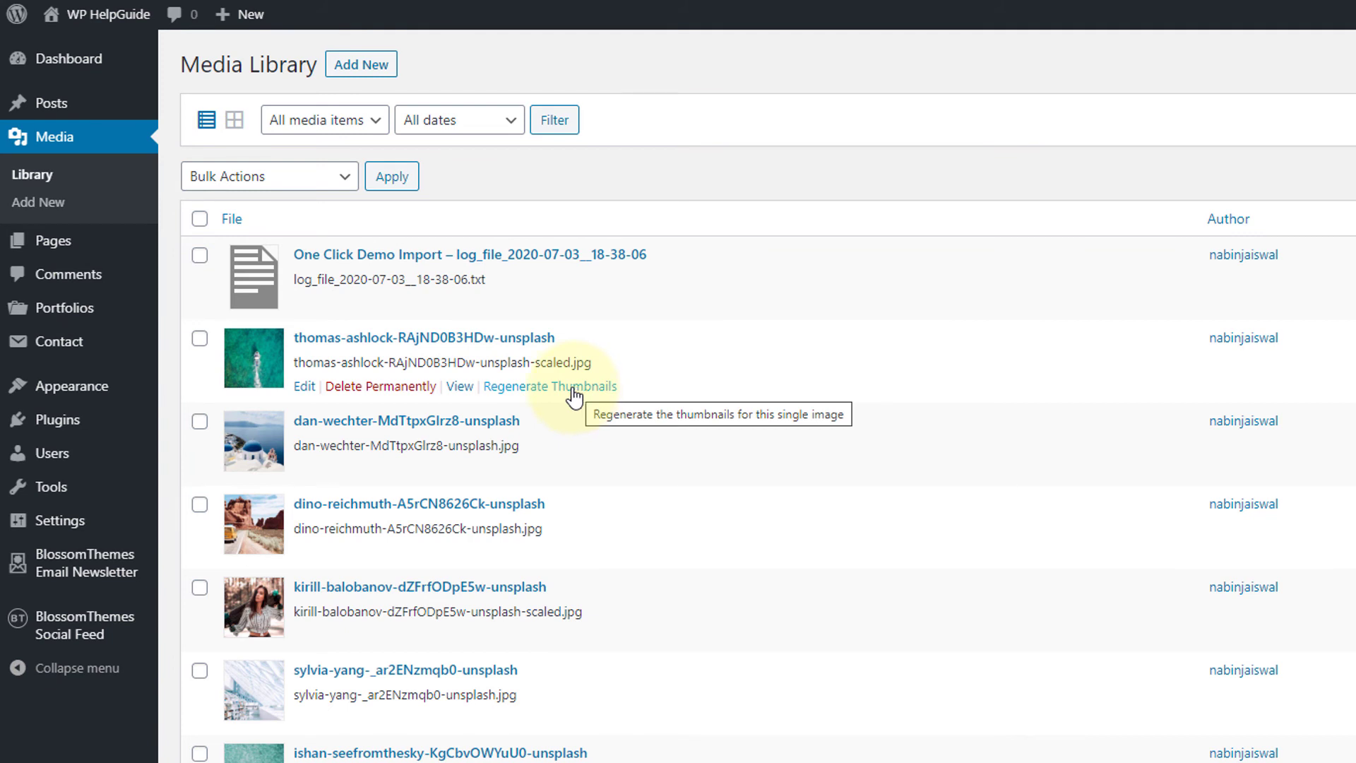
pyautogui.moveTo(537, 475)
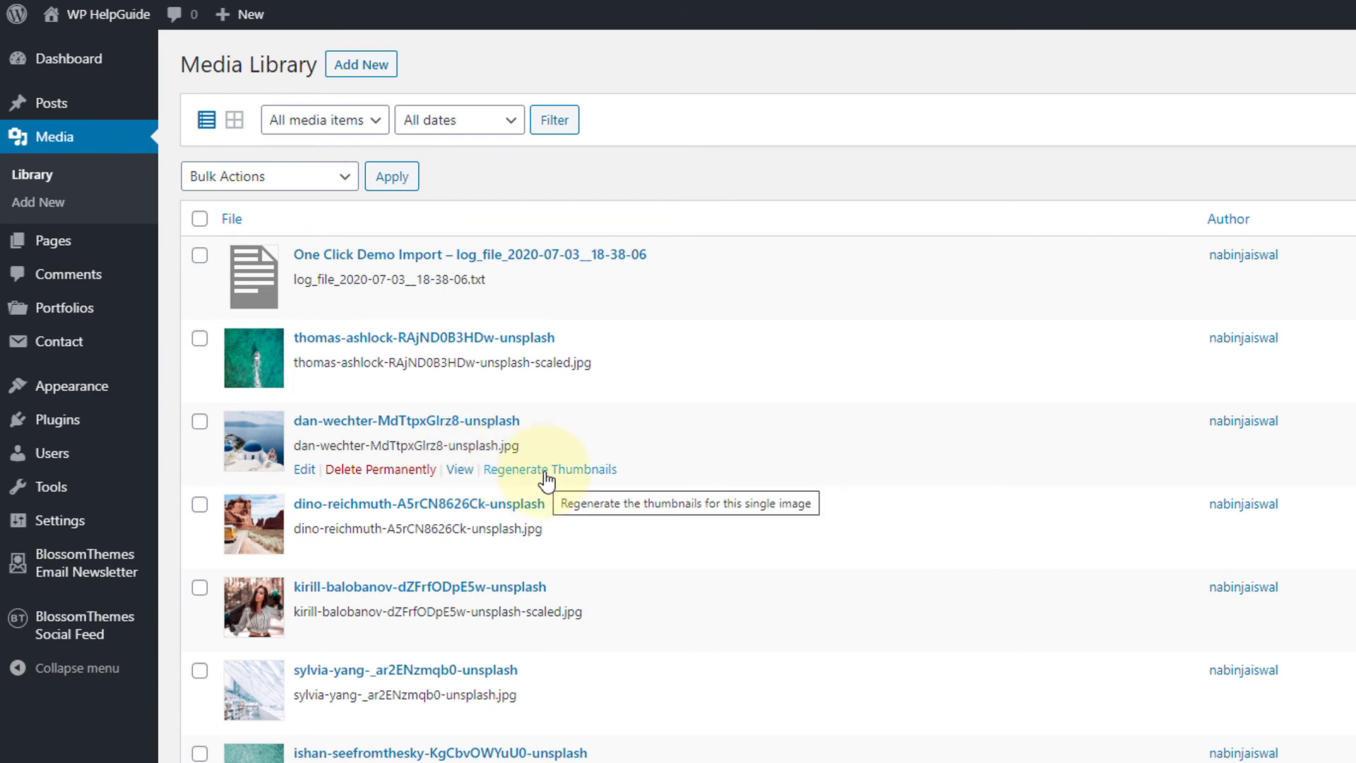
# Run Regenerate Thumbnails on the single dan-wechter Santorini image from its library row
pyautogui.click(547, 480)
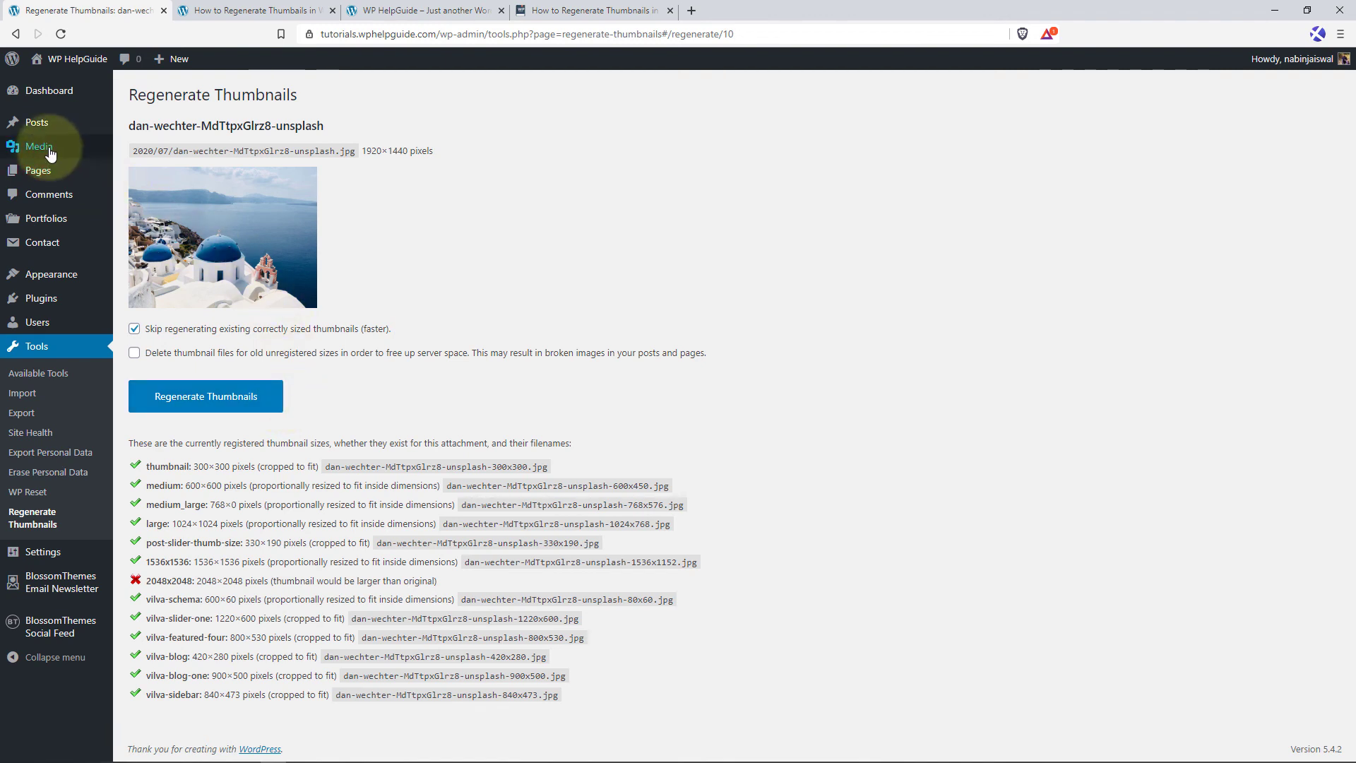
pyautogui.moveTo(47, 135)
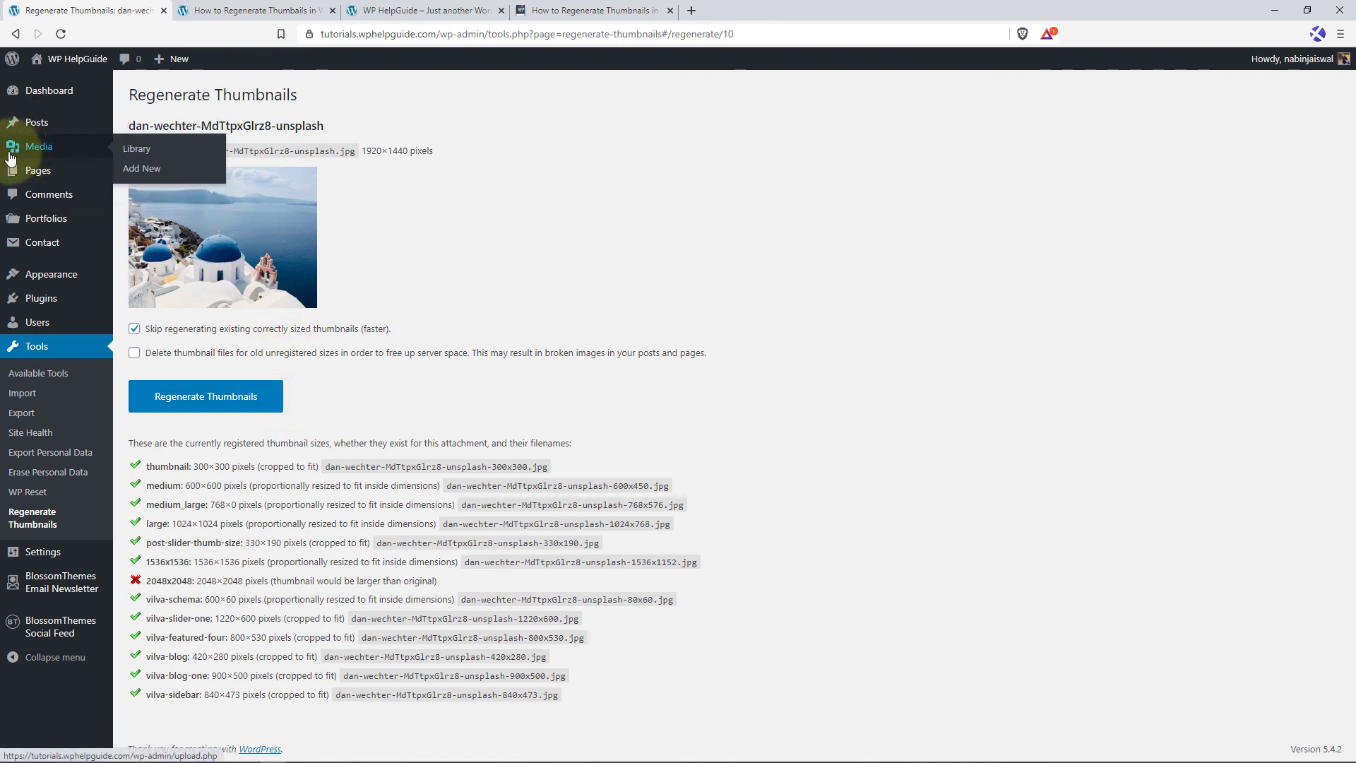
# Tick the aerial sea, desert road, portrait and turquoise water photos, then choose Regenerate Thumbnails bulk action
pyautogui.click(143, 155)
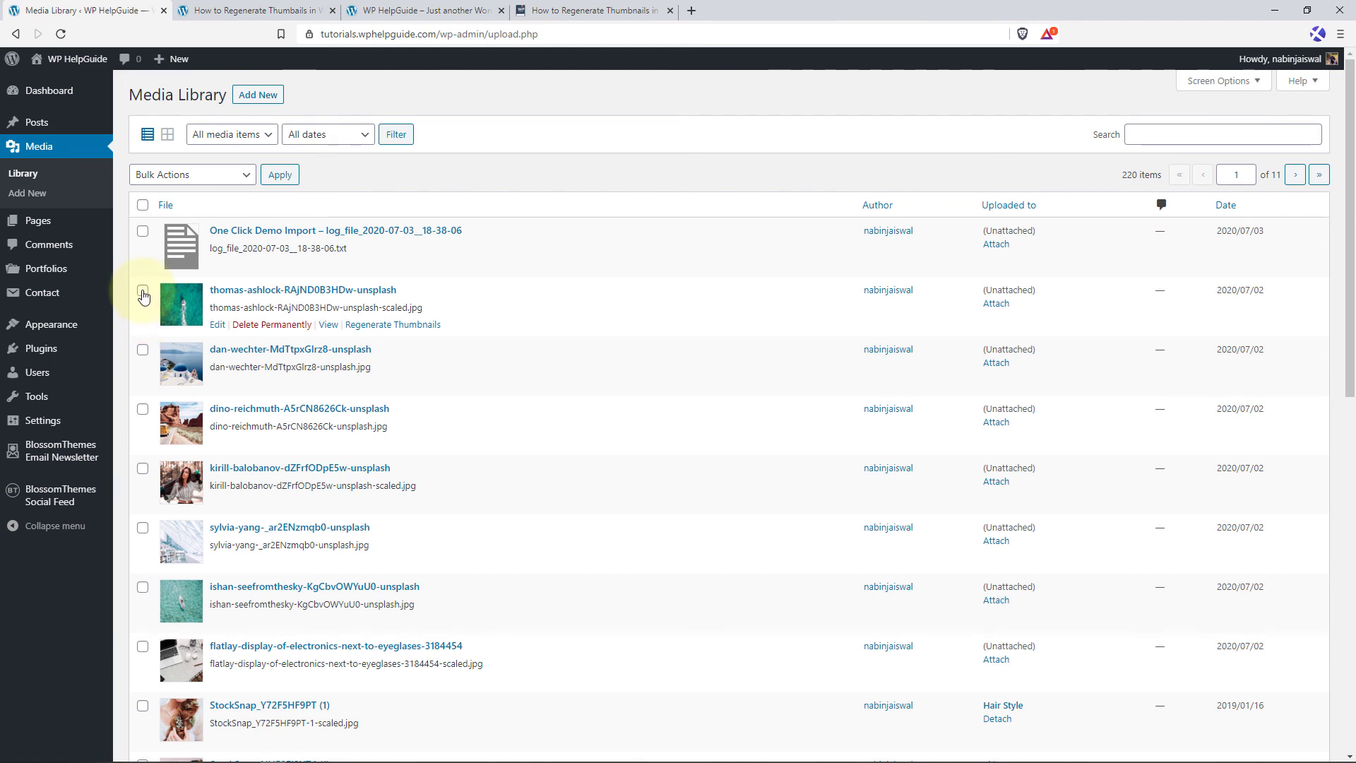
pyautogui.click(144, 292)
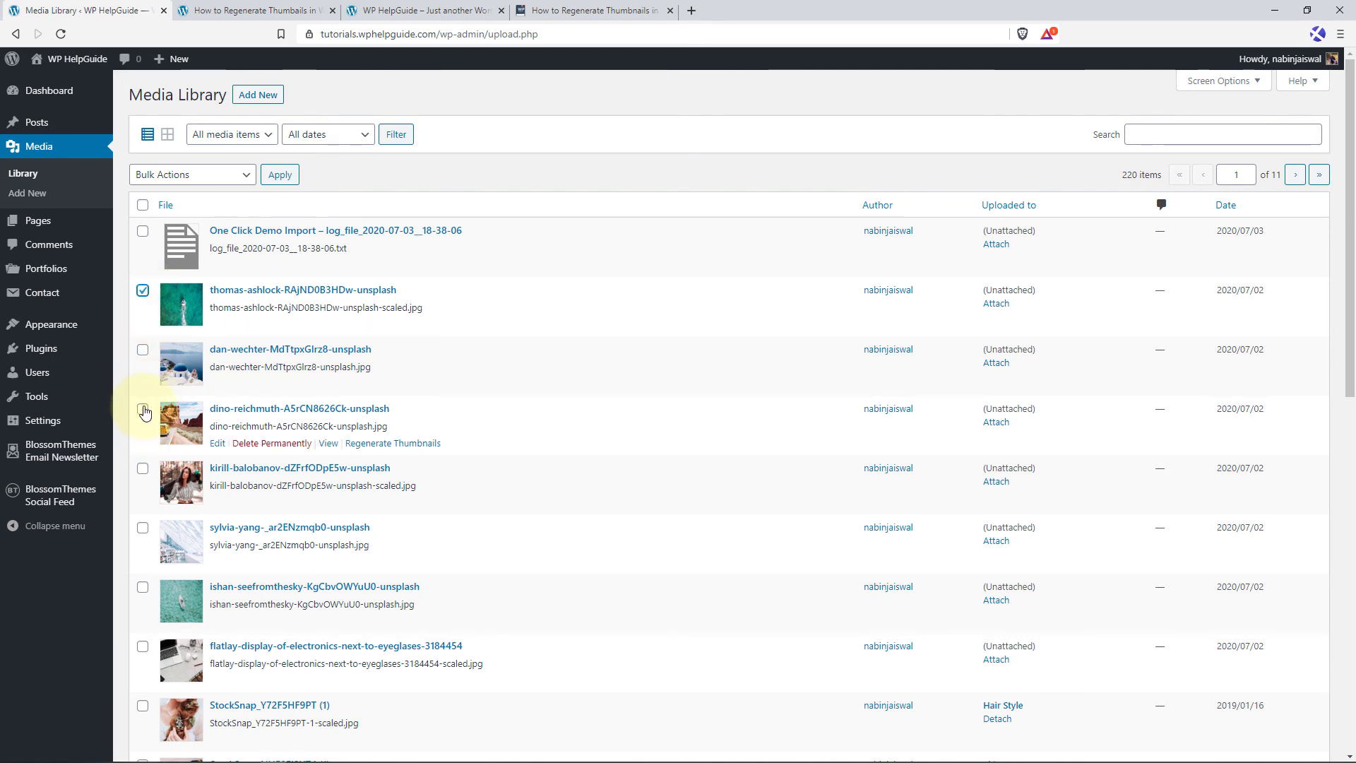
pyautogui.click(143, 410)
pyautogui.click(143, 469)
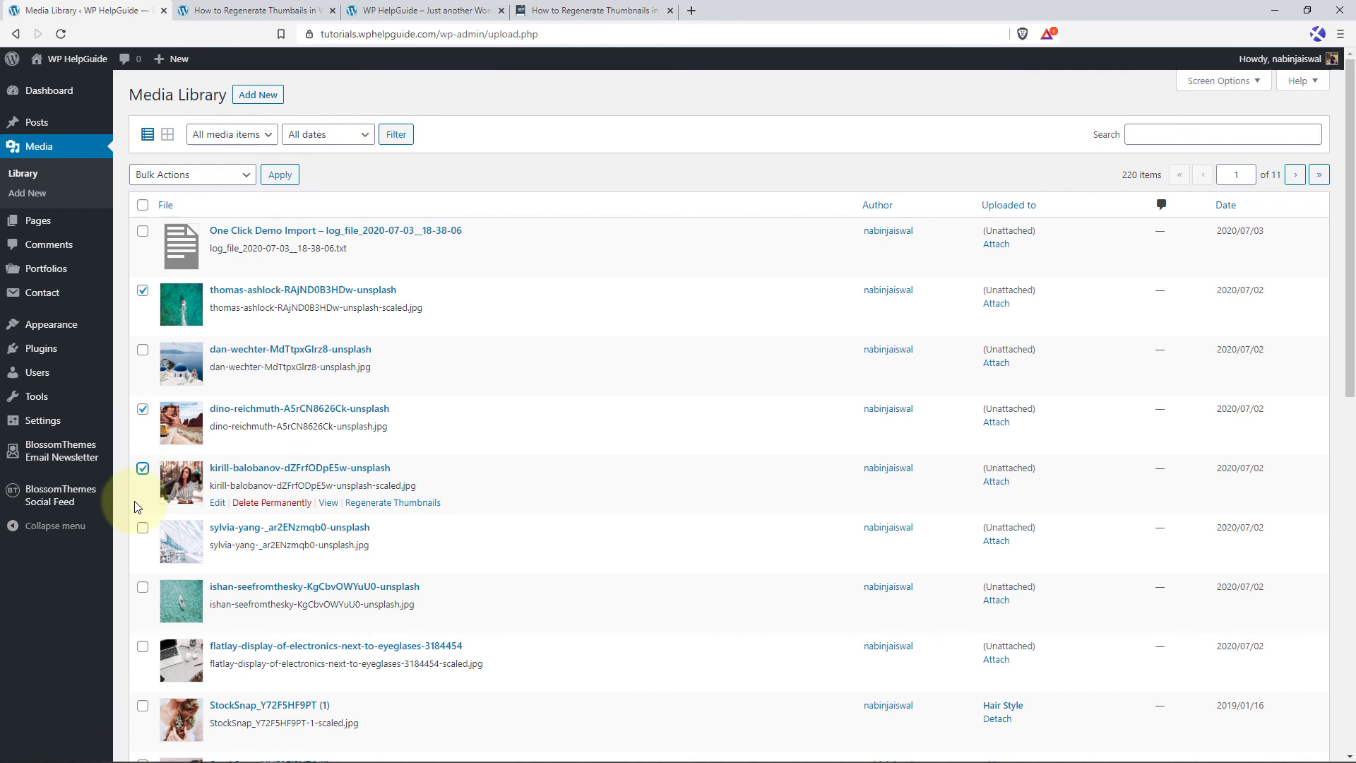
pyautogui.click(142, 591)
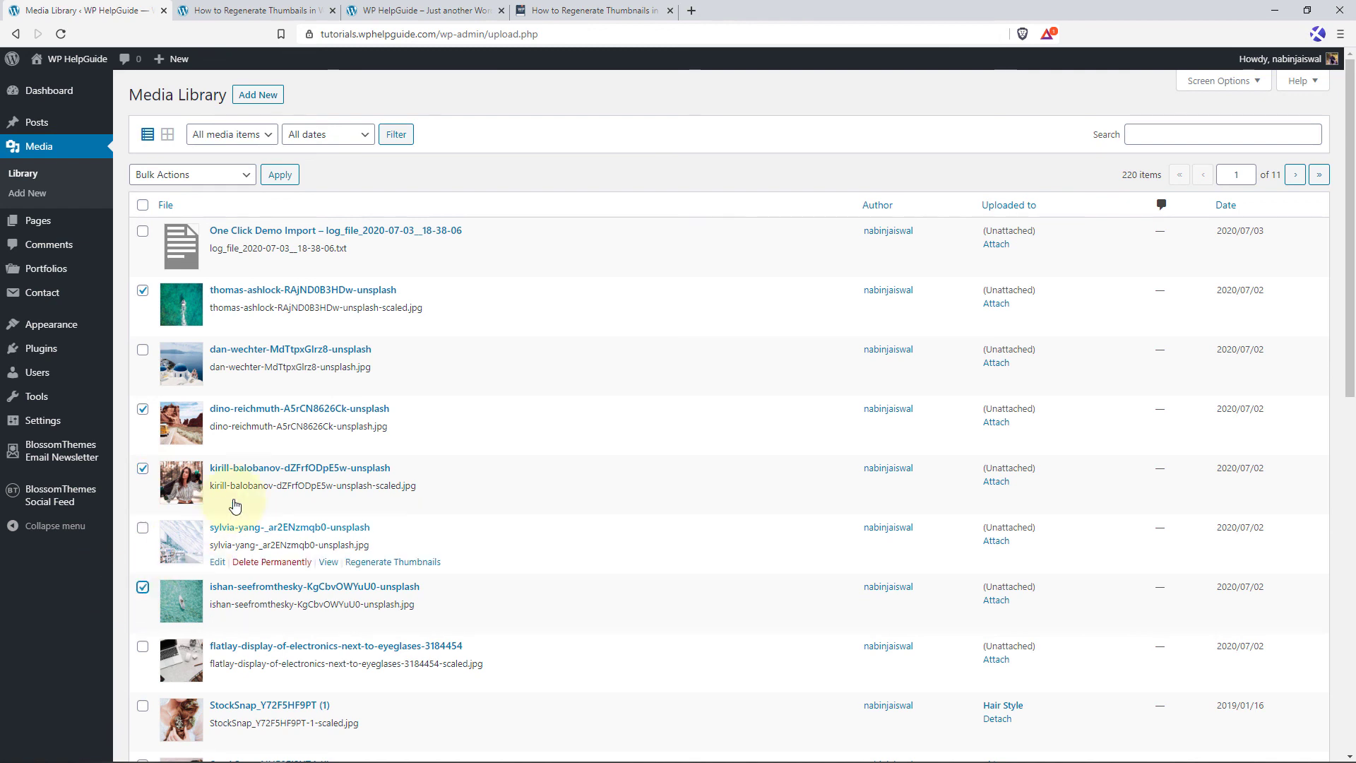
pyautogui.click(246, 179)
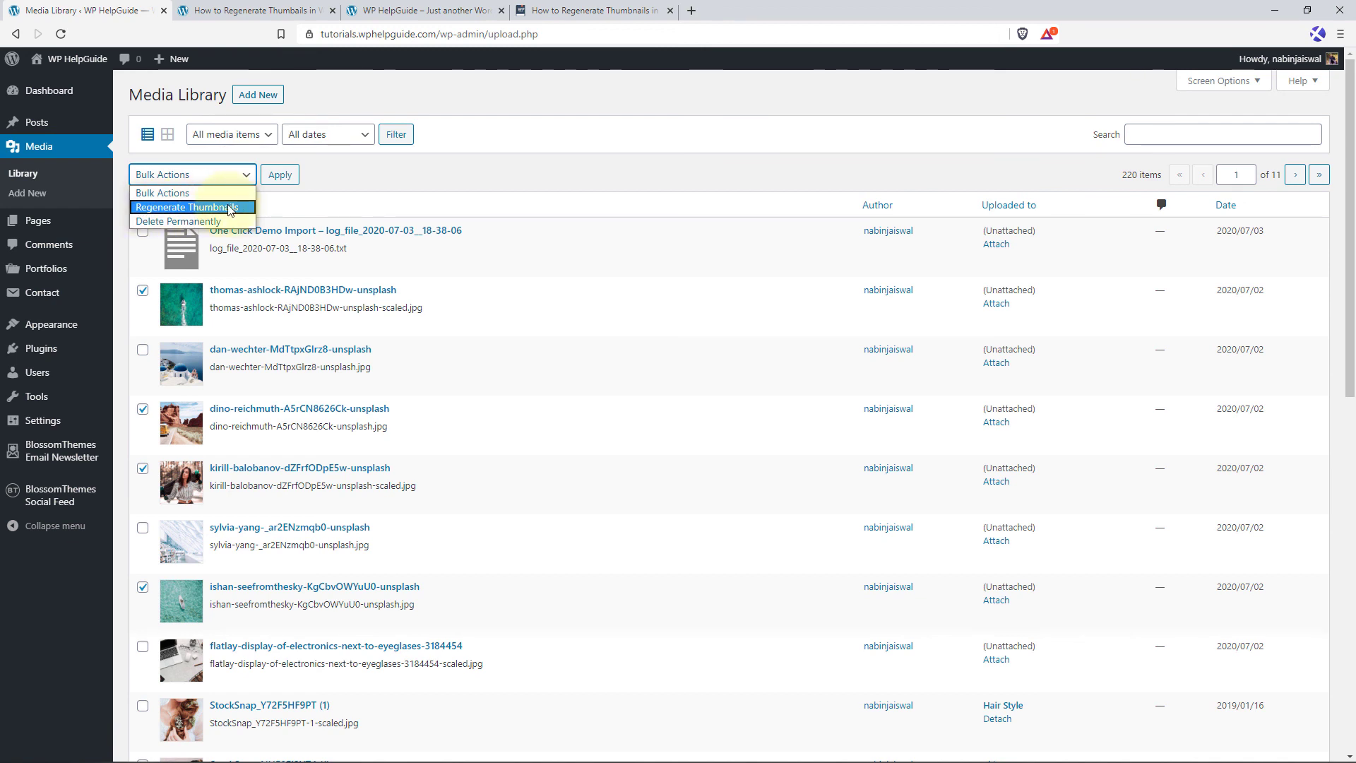
pyautogui.click(205, 208)
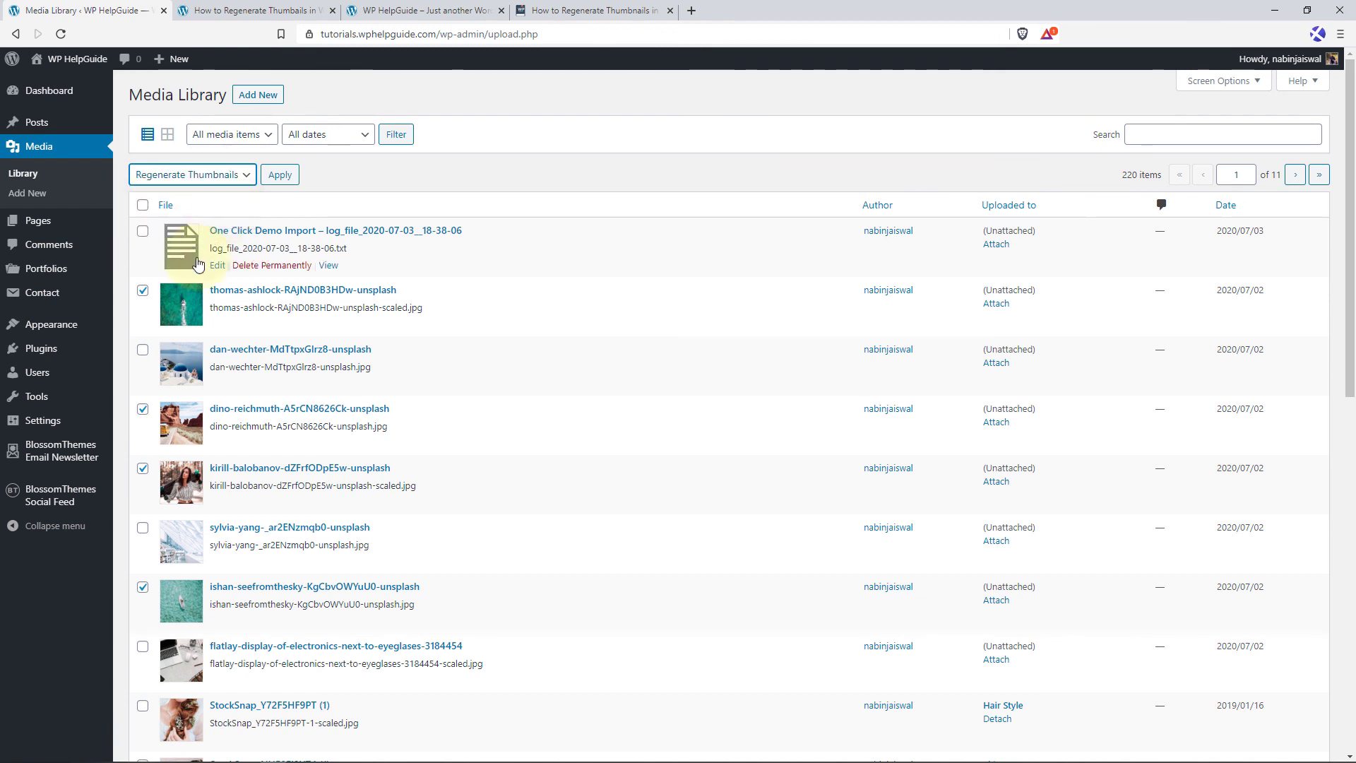
# Apply the bulk action to send the 4 selected images to Regenerate Thumbnails
pyautogui.click(278, 175)
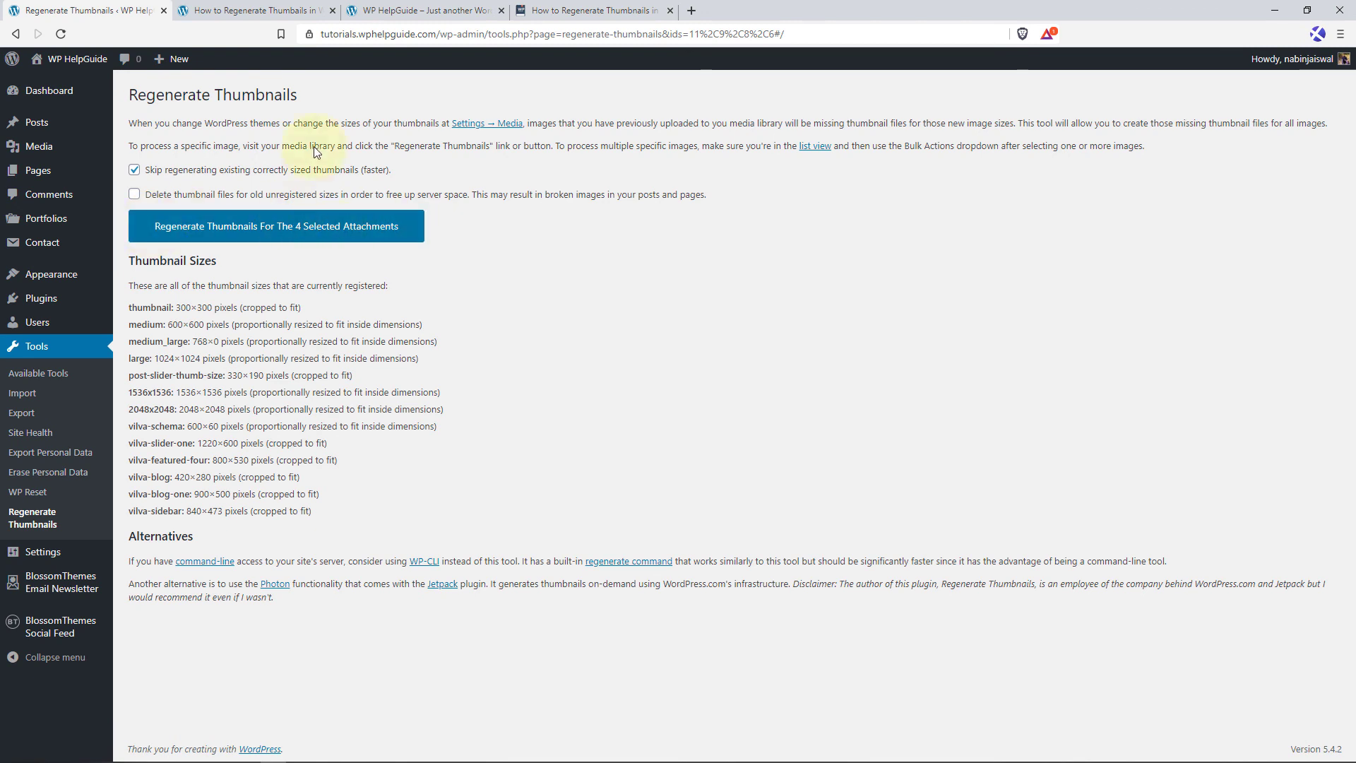
# Switch to the WP HelpGuide homepage with its lipstick slider
pyautogui.click(394, 11)
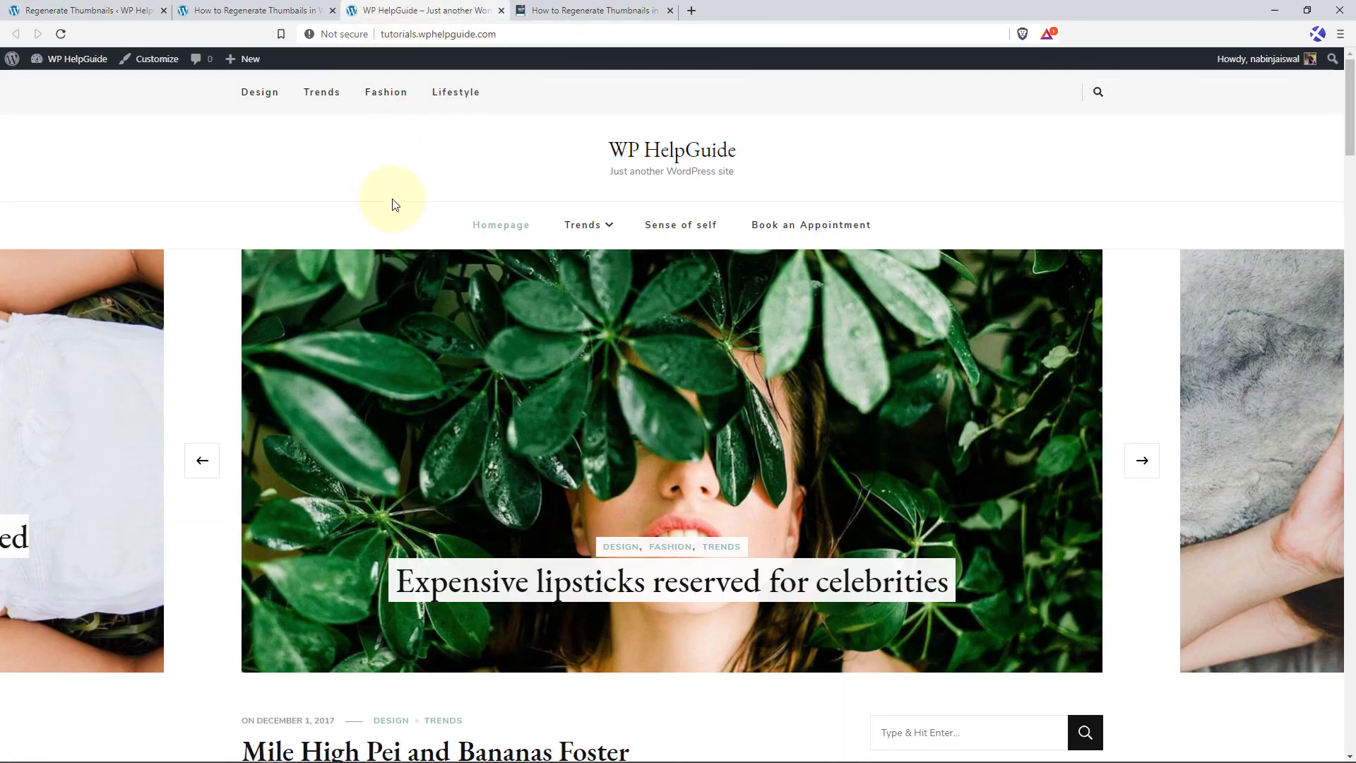